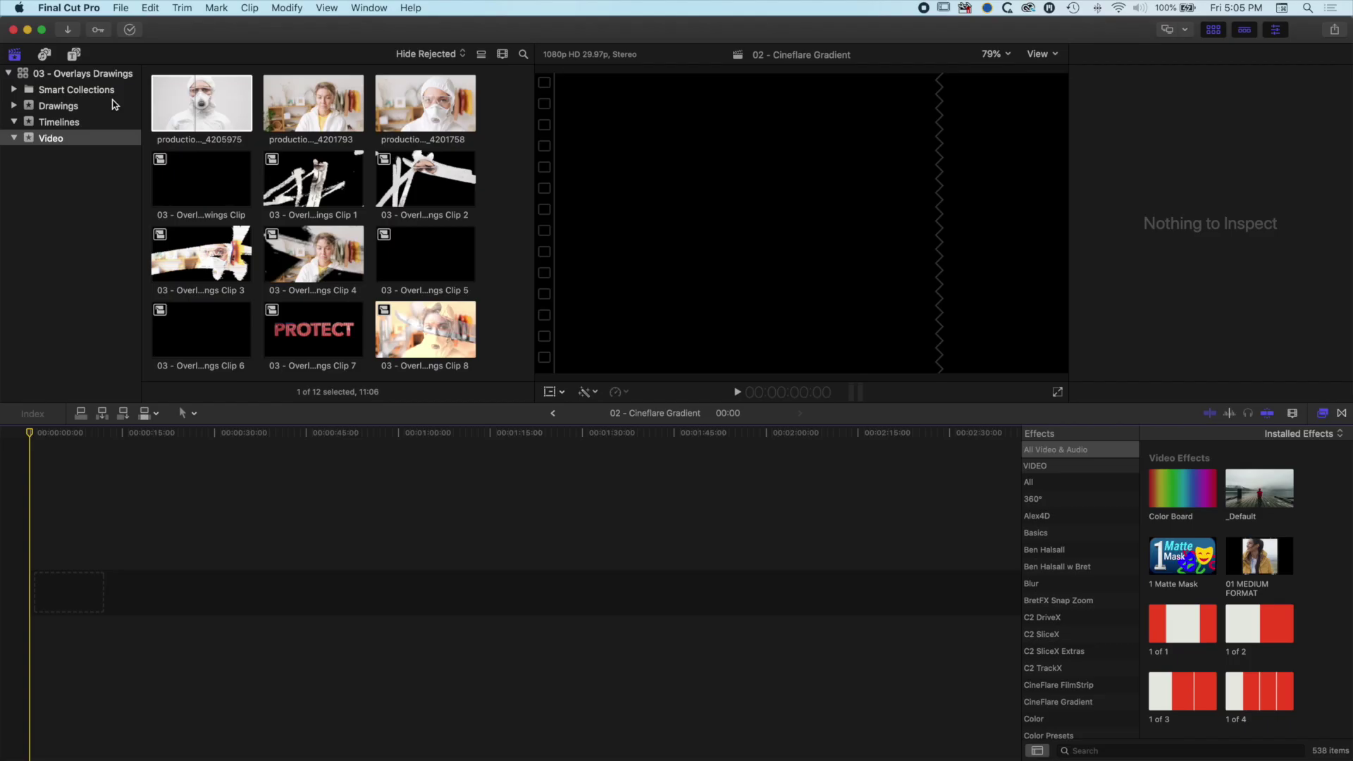
Step: Add the hazmat clip to the timeline, fit it, reset to Default workspace, and show CineFlare Gradient effects
left_click_drag(179, 93, 47, 594)
key("shift+z")
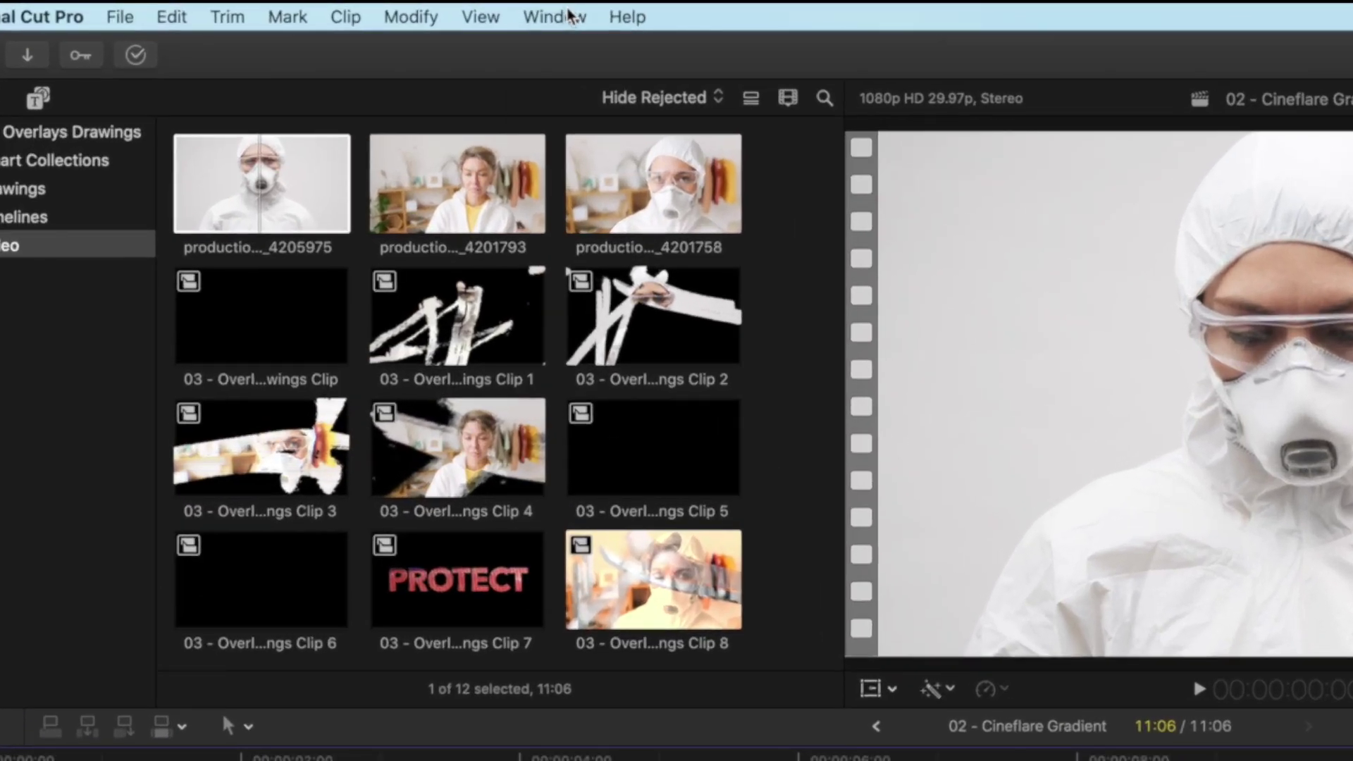
left_click(374, 9)
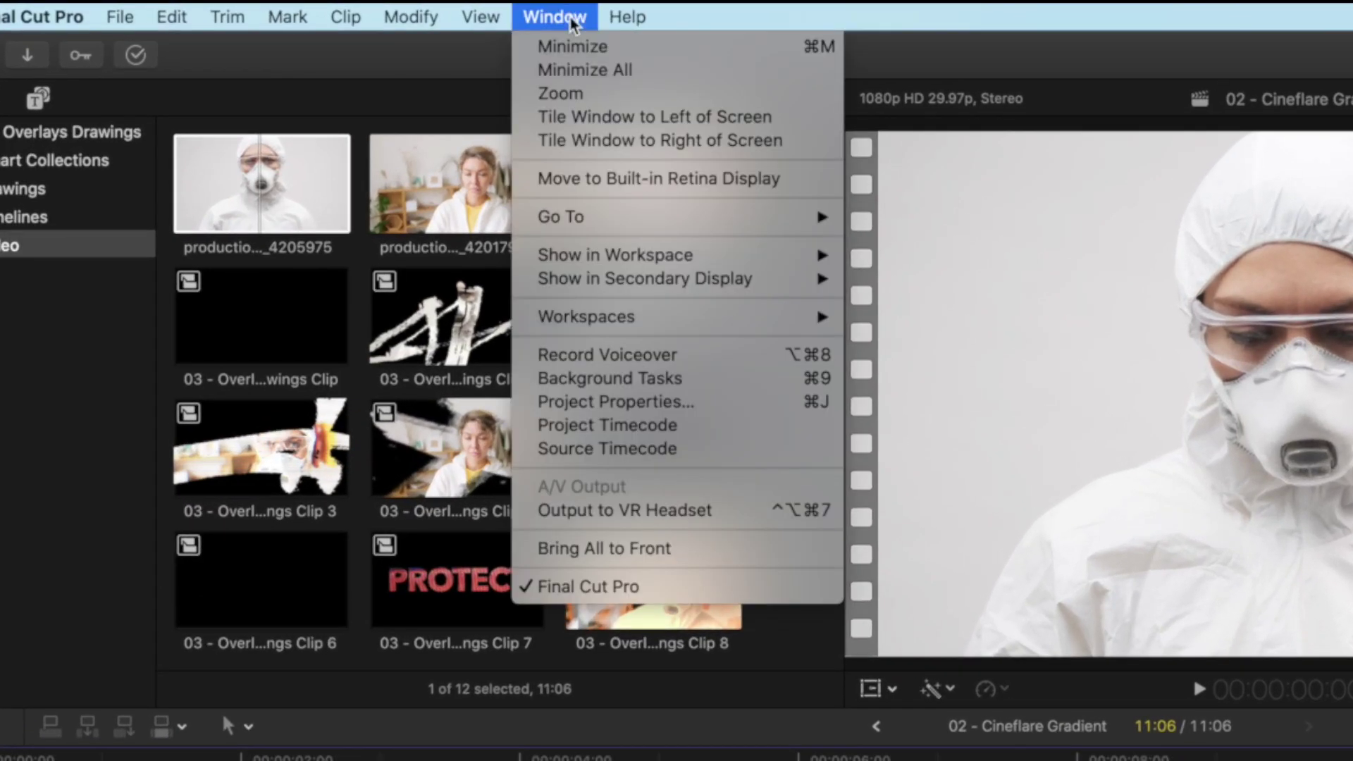
mouse_move(619, 316)
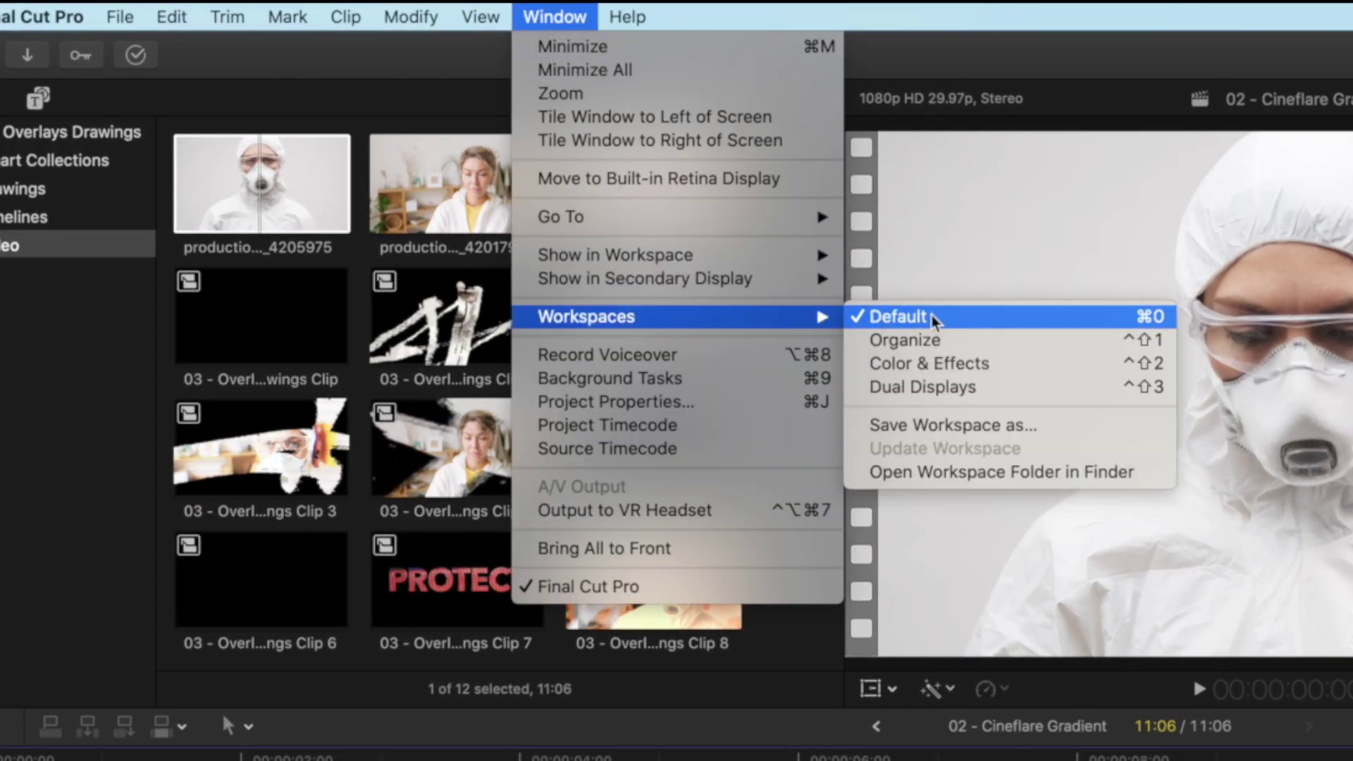
left_click(1030, 323)
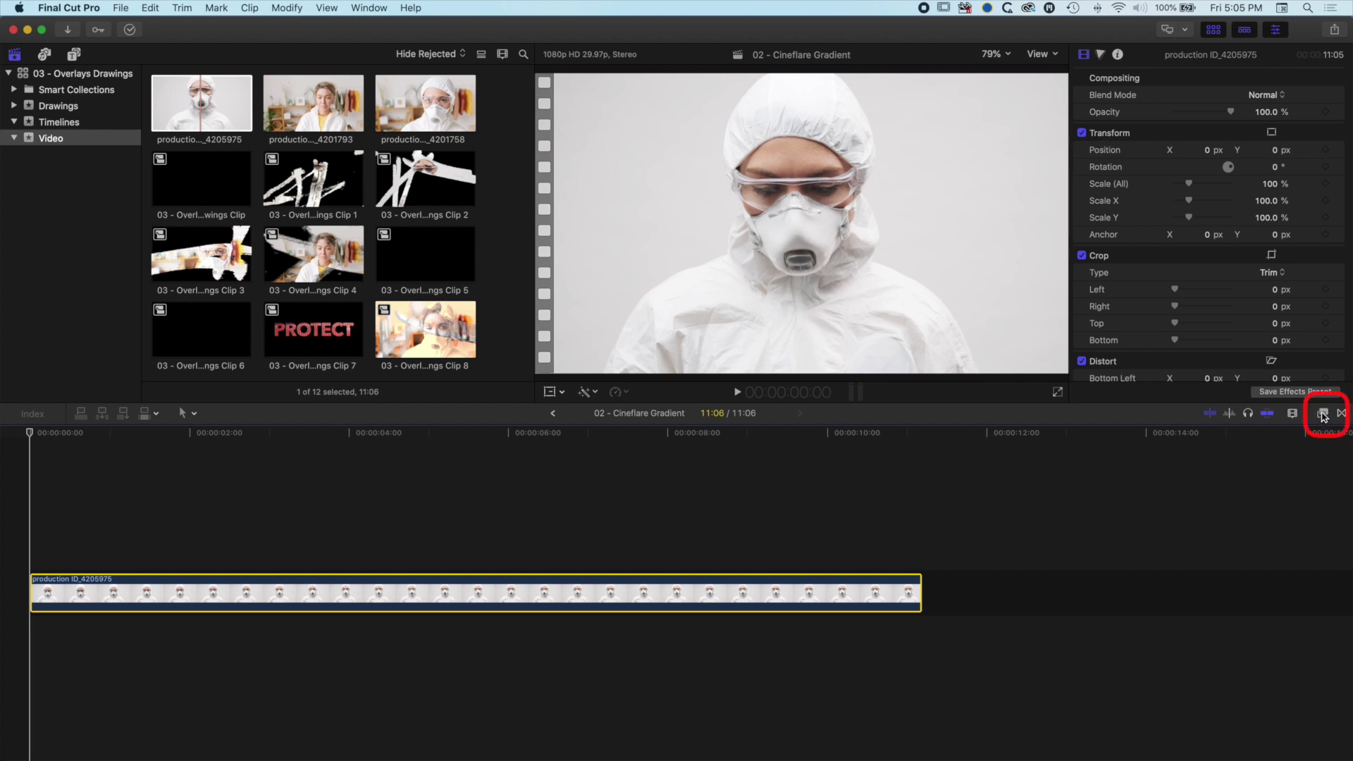
left_click(1322, 414)
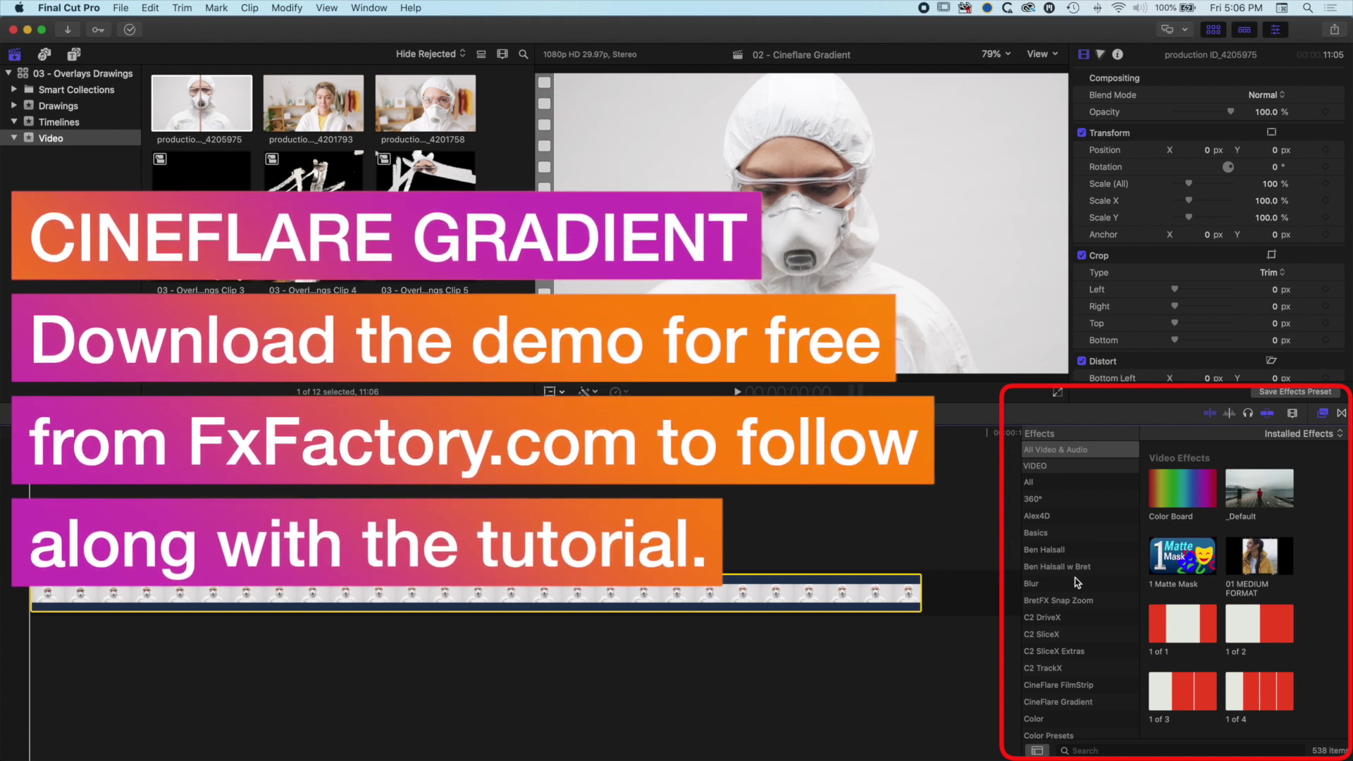
left_click(1066, 702)
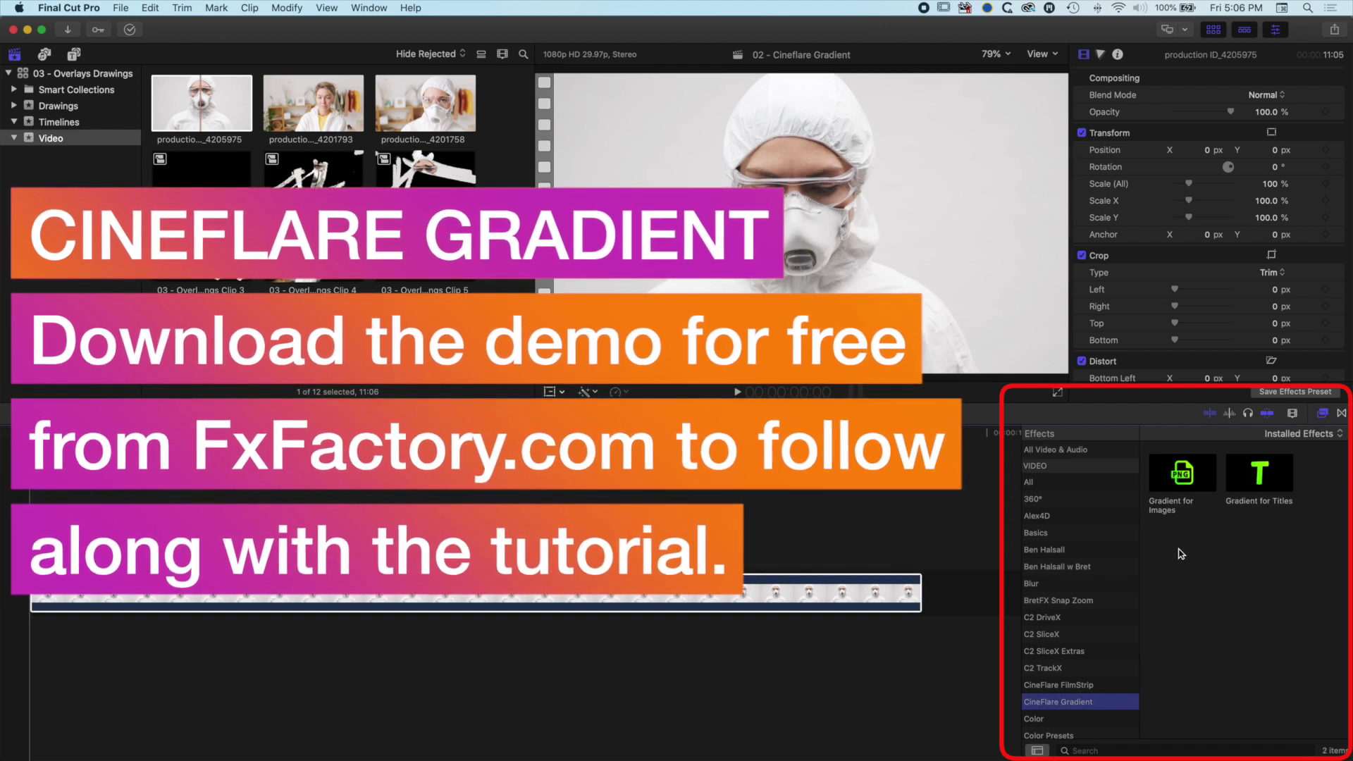
Step: Apply Gradient for Images to the hazmat clip and drag its start and centre handles
left_click(1178, 477)
left_click_drag(1175, 477, 564, 589)
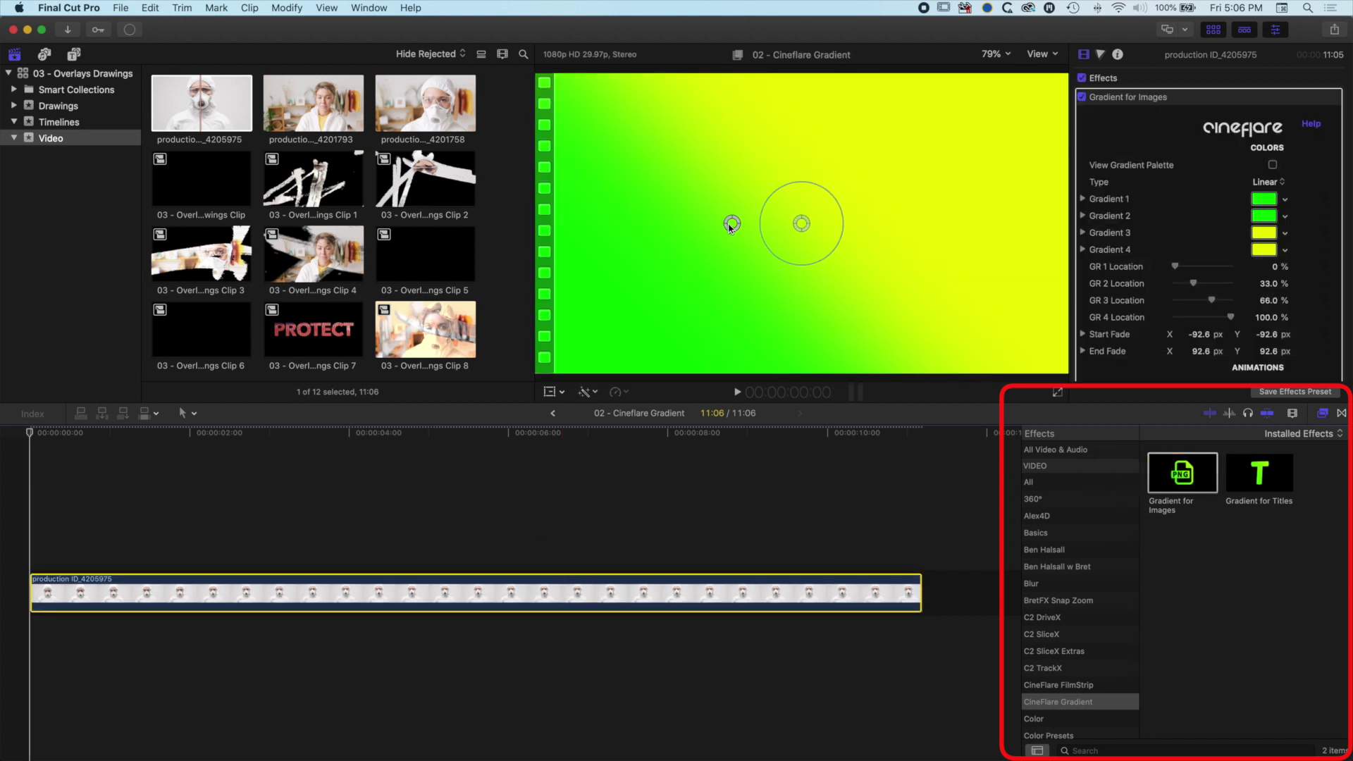
left_click_drag(730, 226, 734, 275)
left_click_drag(837, 218, 791, 231)
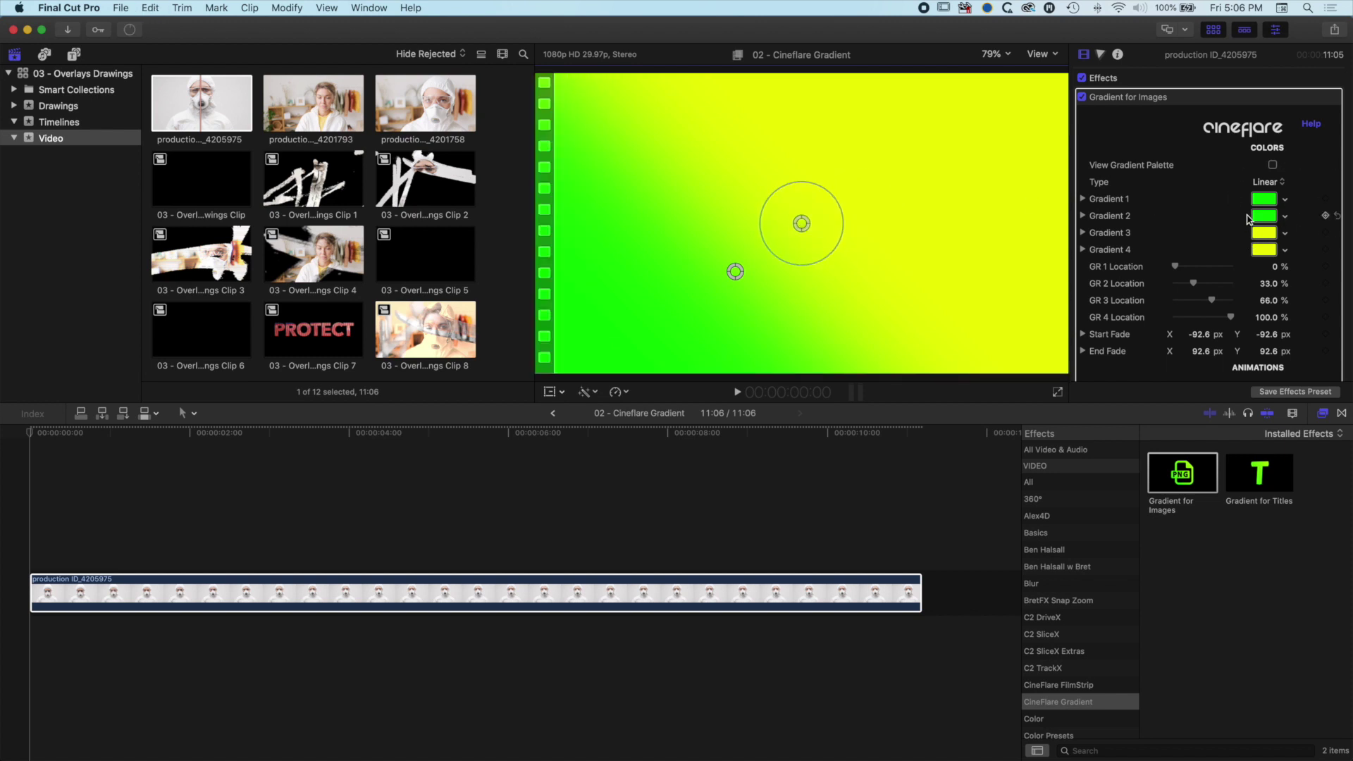
left_click(1274, 182)
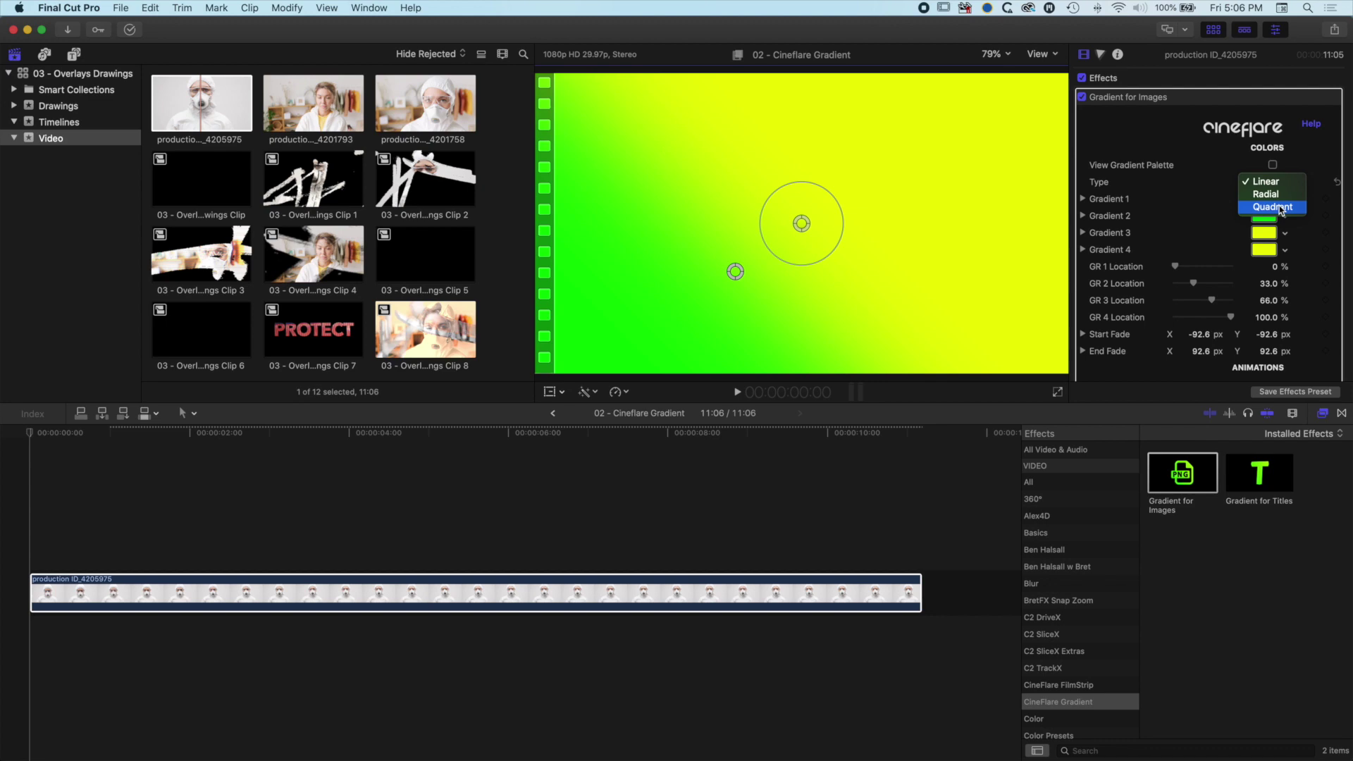
left_click(1205, 165)
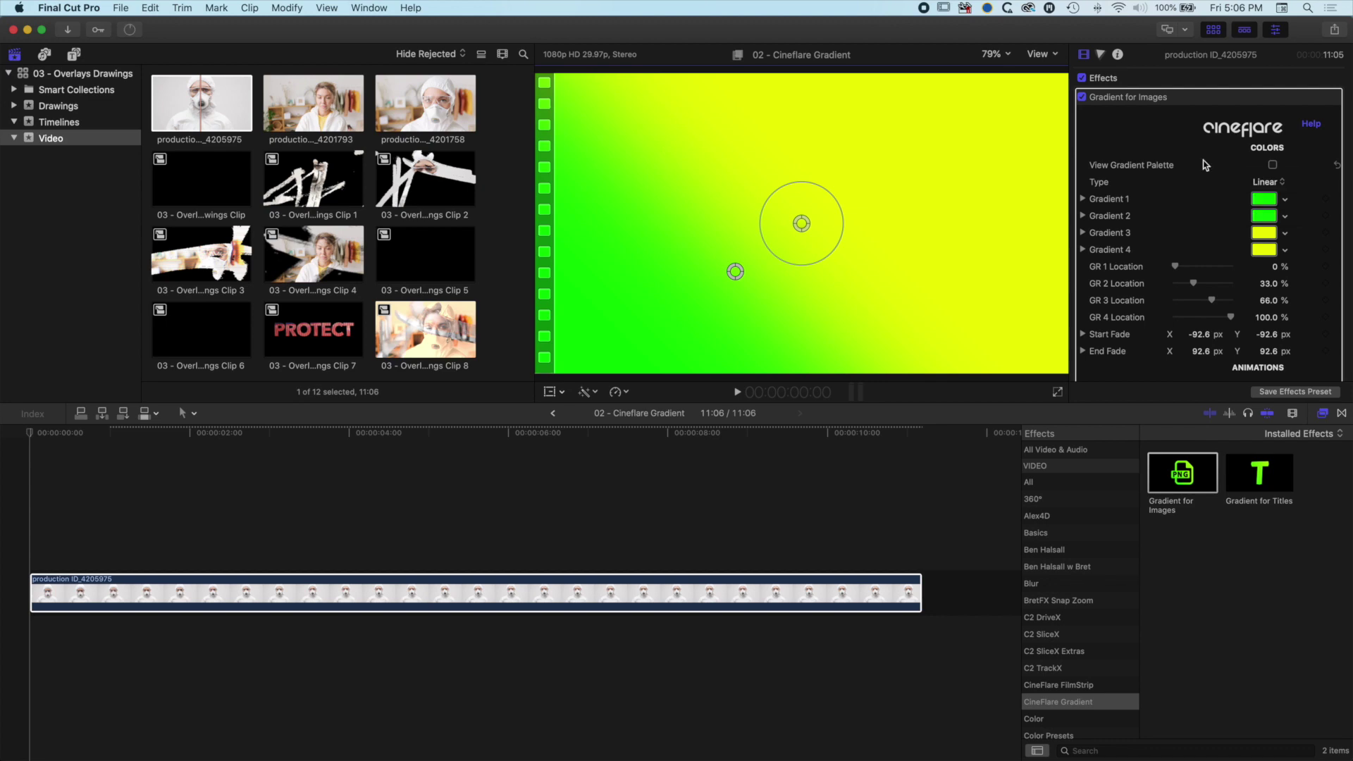
Step: Set the gradient Type to Quadrant and make Gradient 4 magenta
left_click(1266, 183)
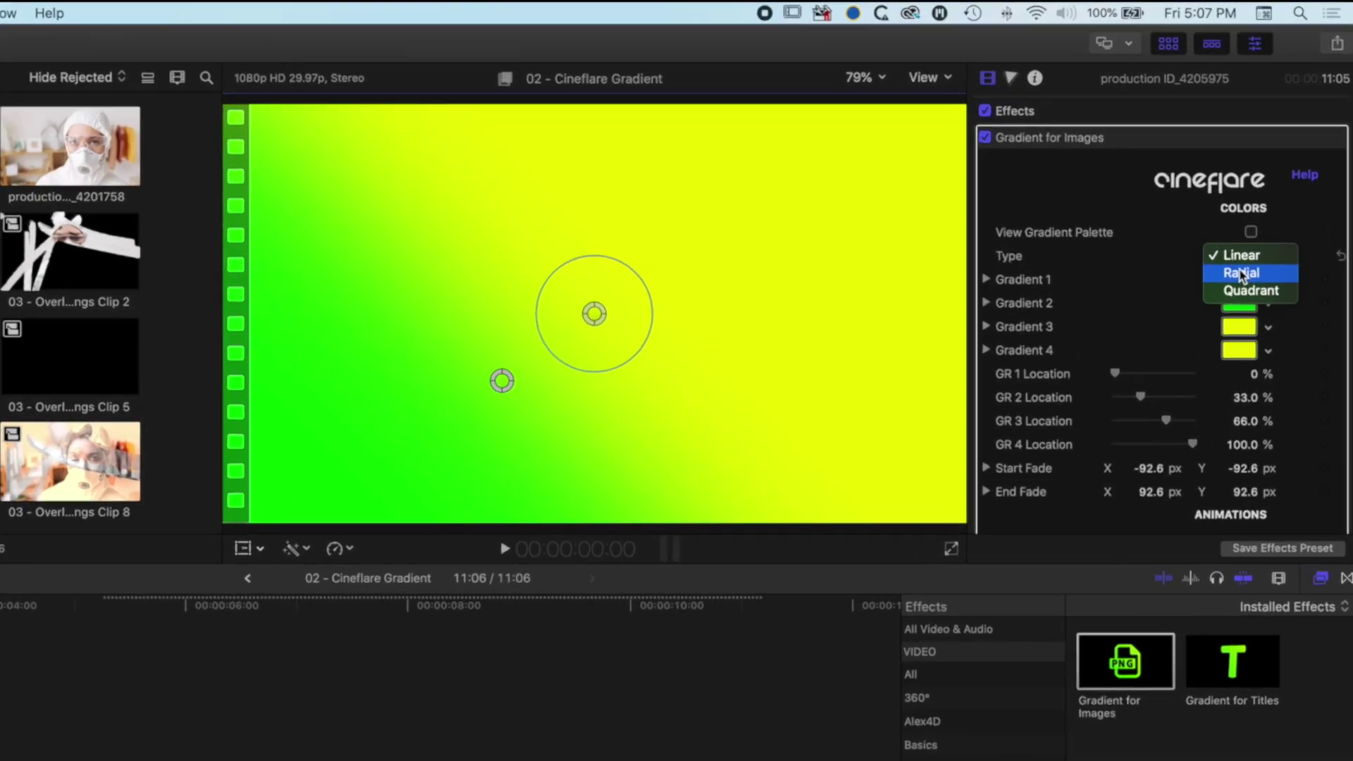
left_click(1263, 206)
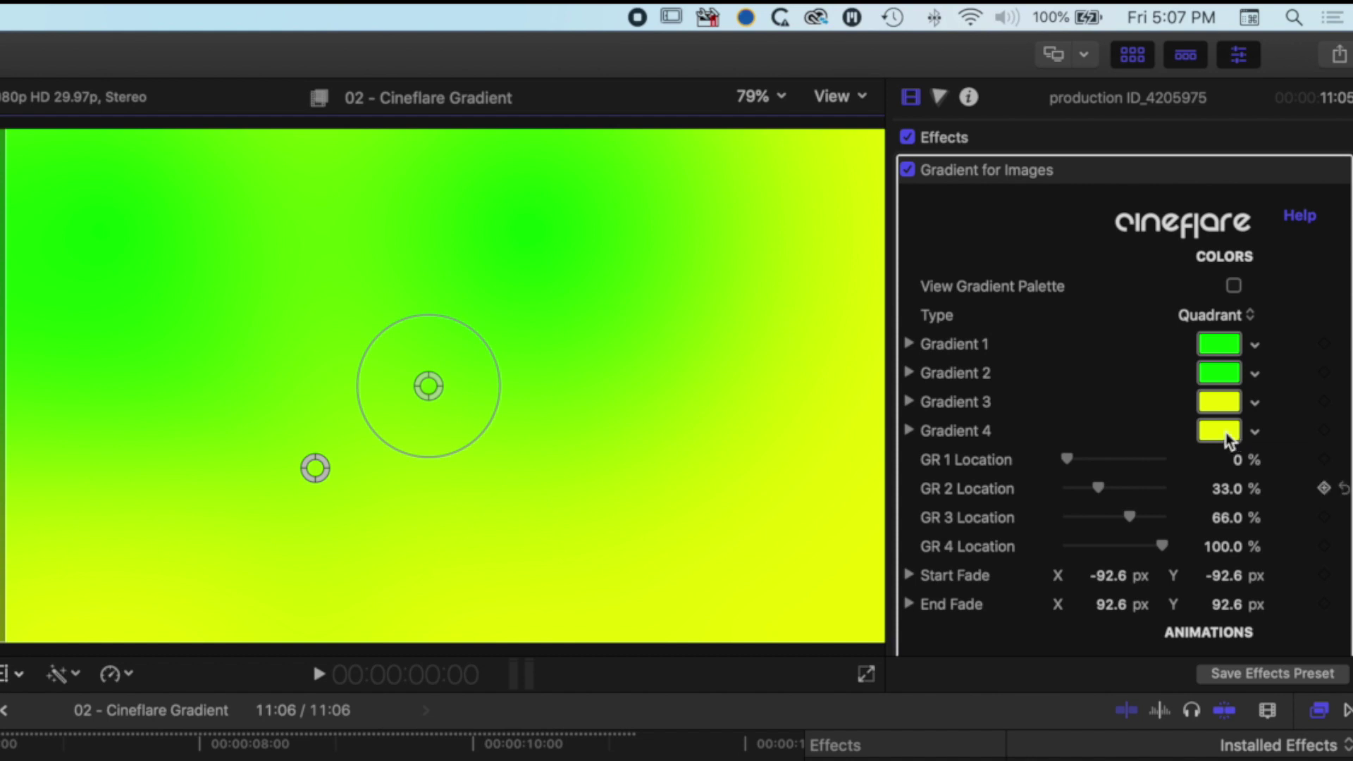
left_click(1255, 433)
left_click_drag(1177, 603, 1156, 635)
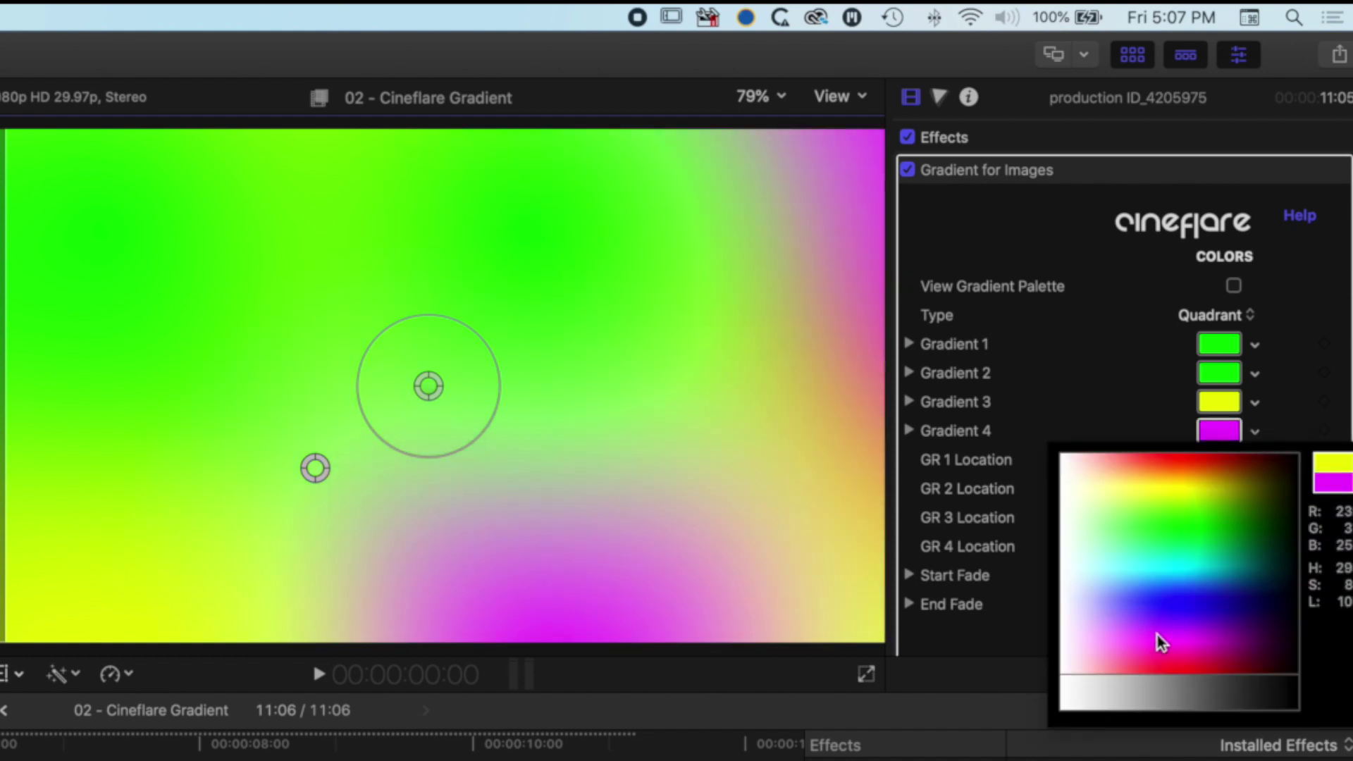
Step: Make Gradient 3 pale yellow and Gradient 2 cyan, and nudge the colour locations
left_click(1254, 403)
left_click(1130, 459)
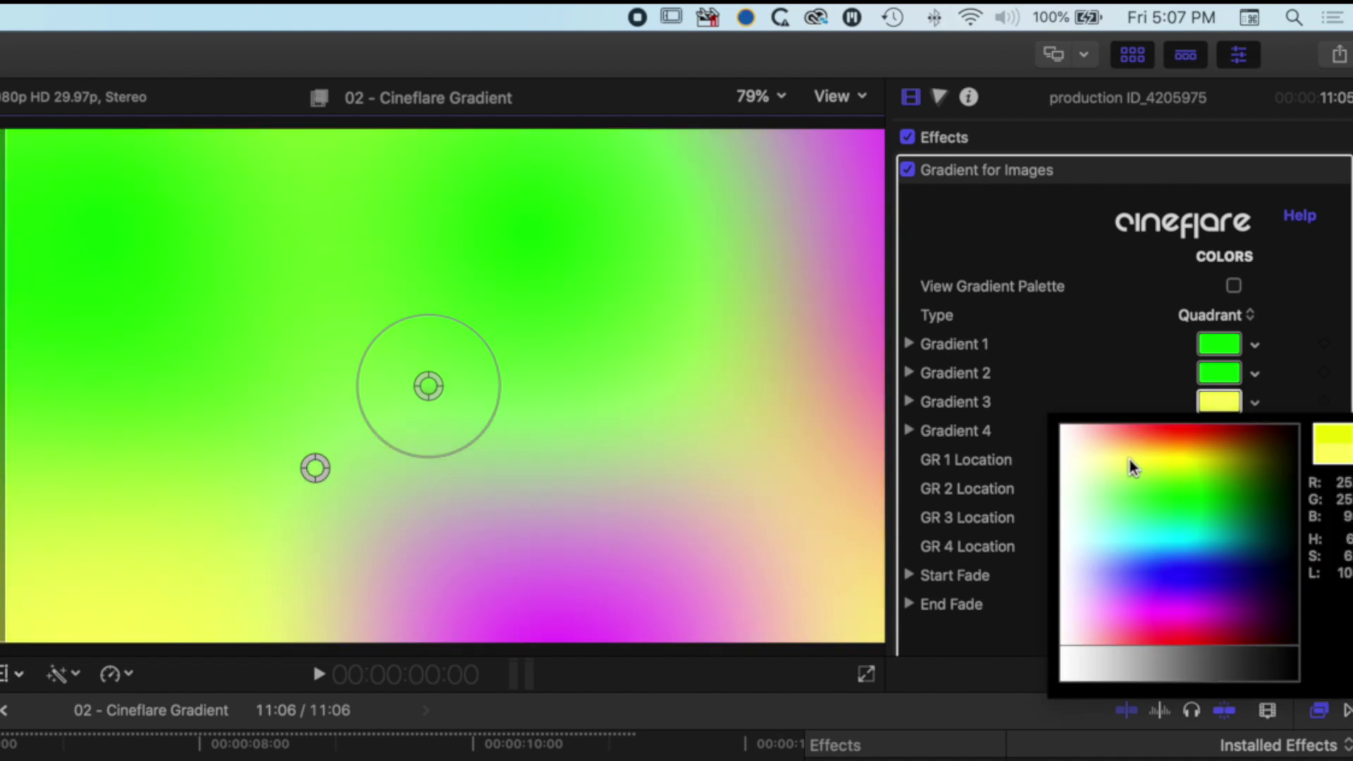
left_click(1254, 373)
left_click(1254, 373)
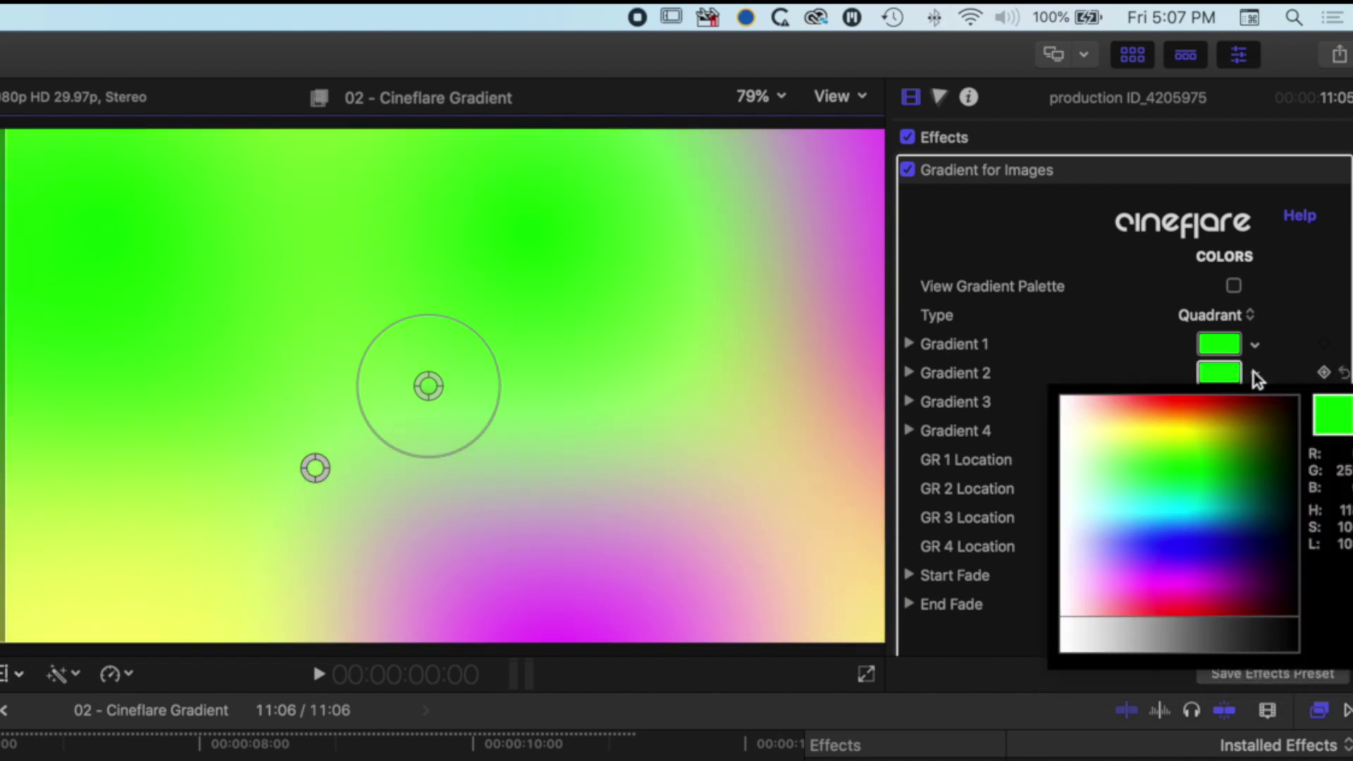
left_click(1196, 520)
key("Escape")
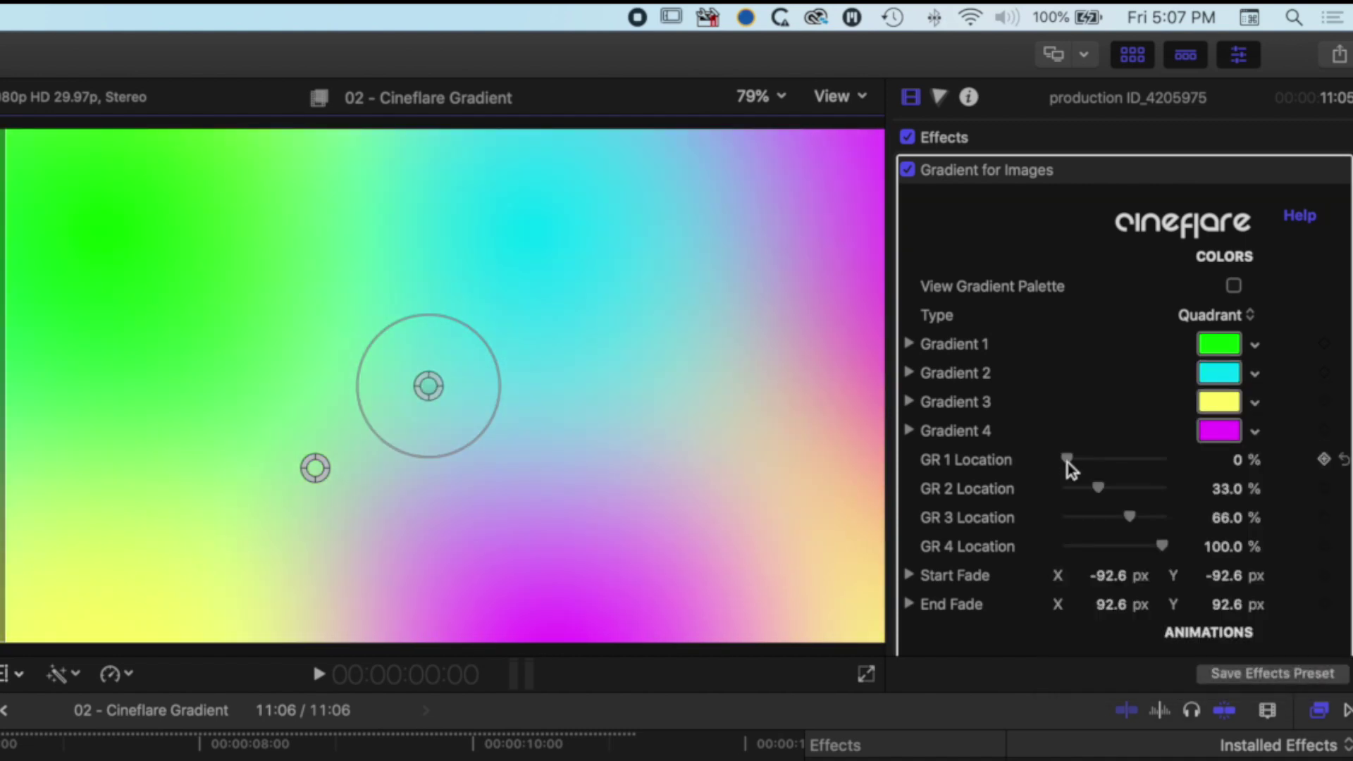
left_click_drag(1069, 459, 1128, 518)
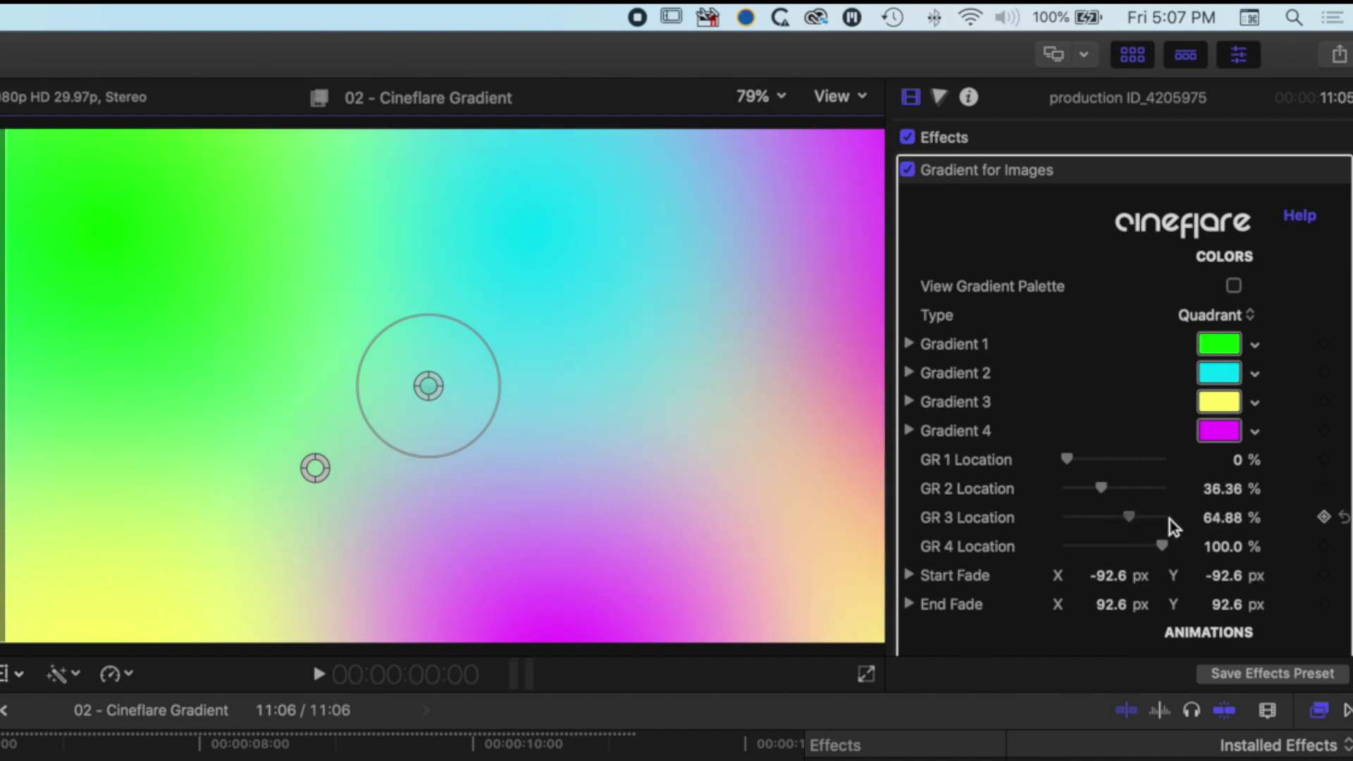
Step: Set Start Fade X to -95.6 and Travel End Value to 1934 px under Animations
scroll(1169, 493, "down", 4)
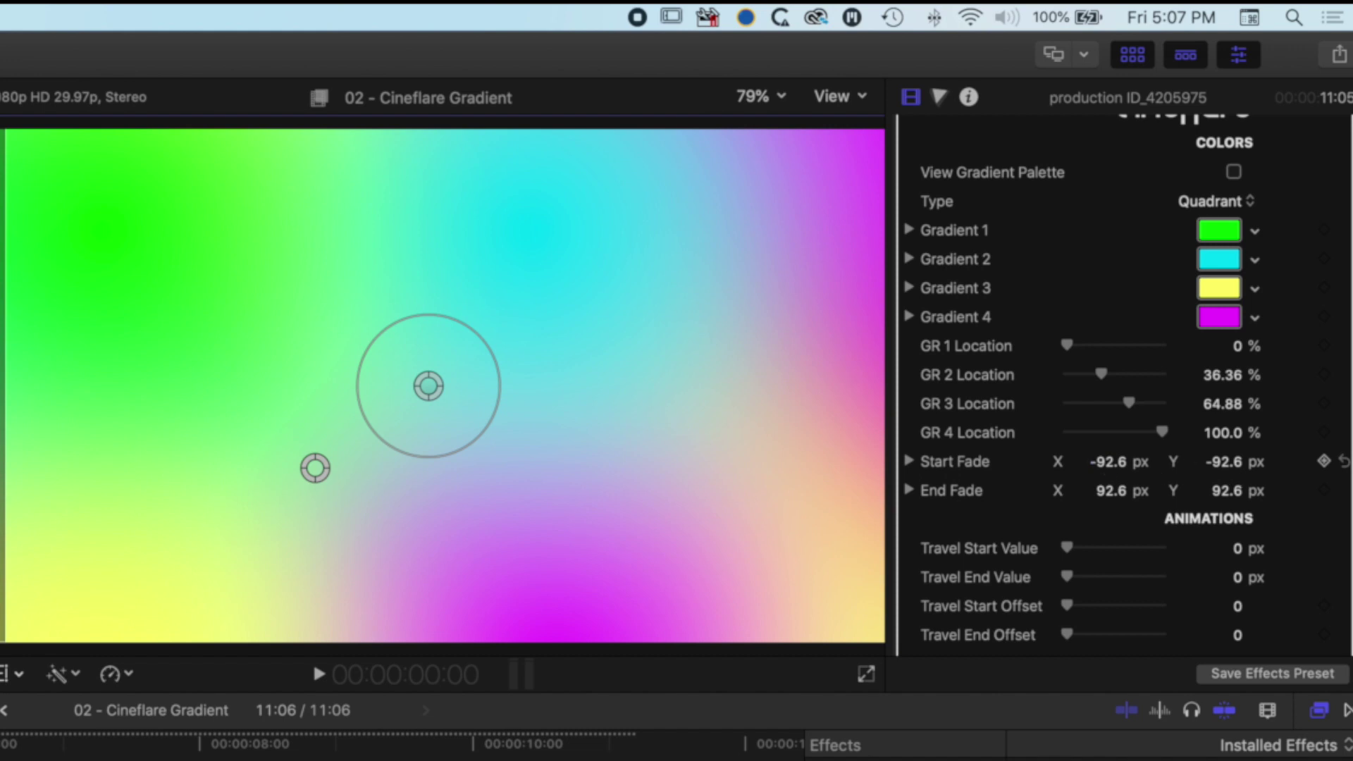
left_click(1111, 465)
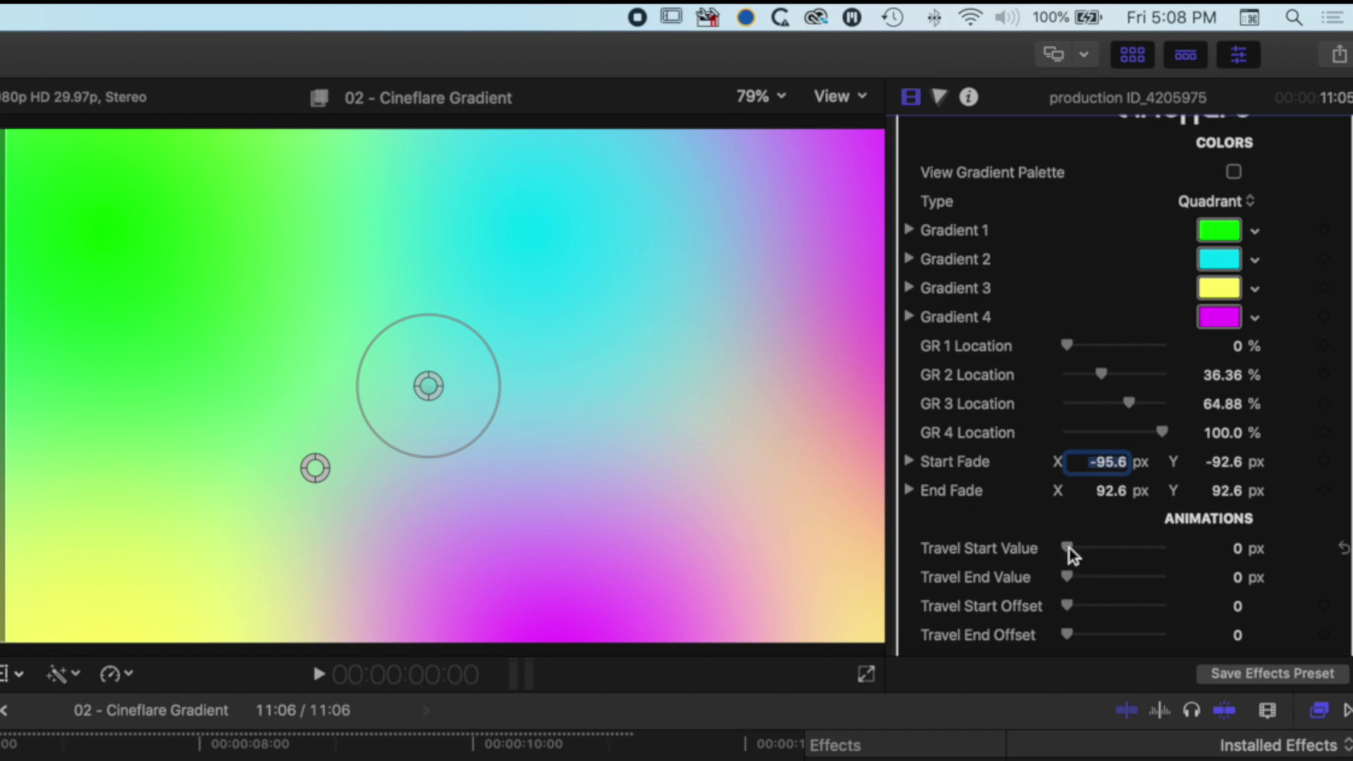
left_click_drag(1068, 548, 1139, 576)
left_click_drag(465, 741, 559, 741)
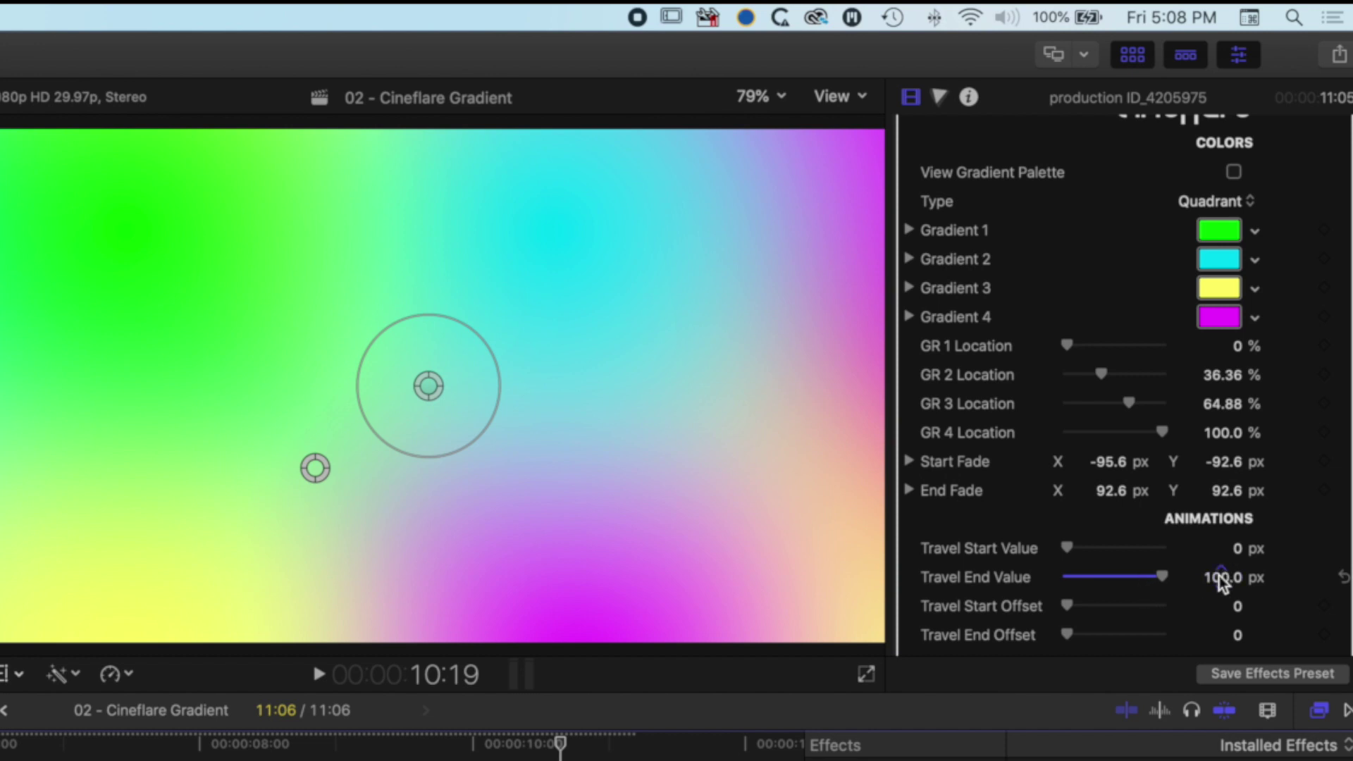
left_click_drag(1221, 577, 1221, 577)
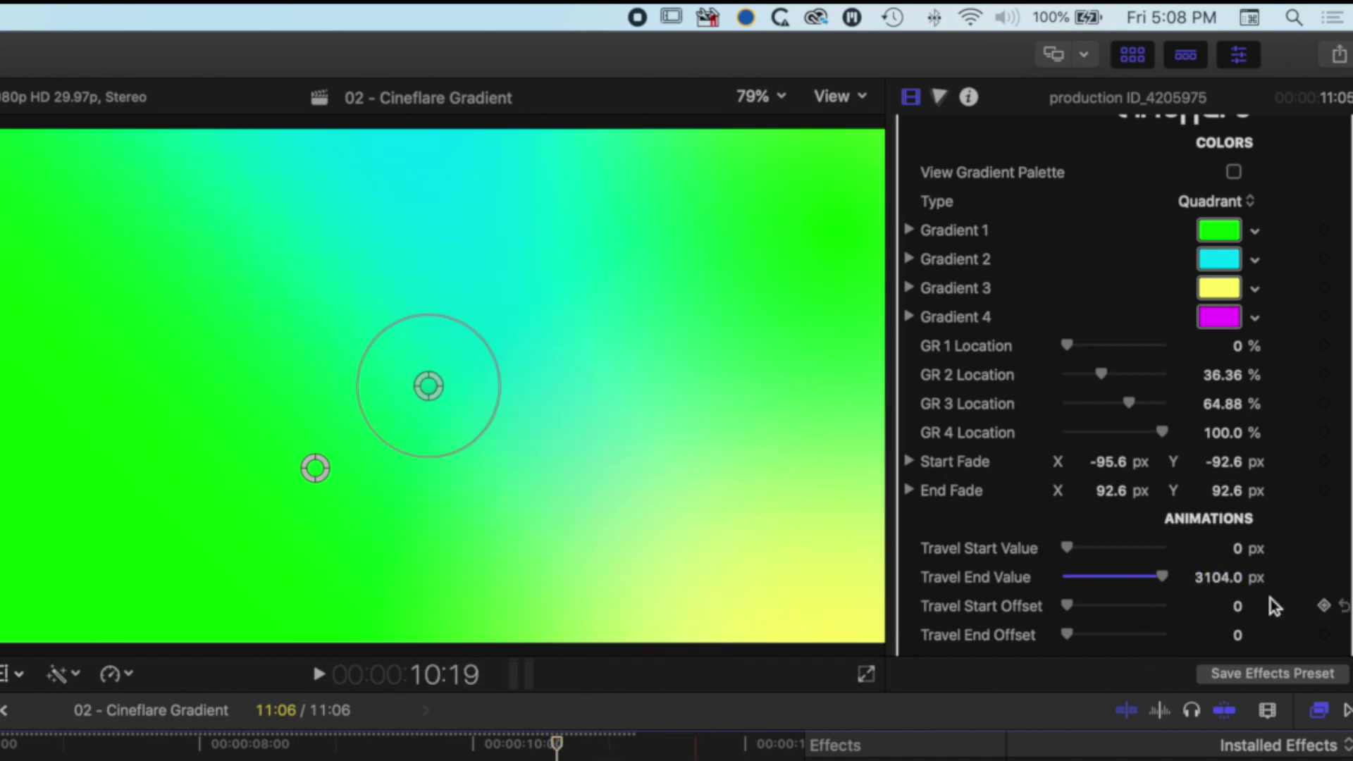
left_click_drag(1217, 577, 1218, 577)
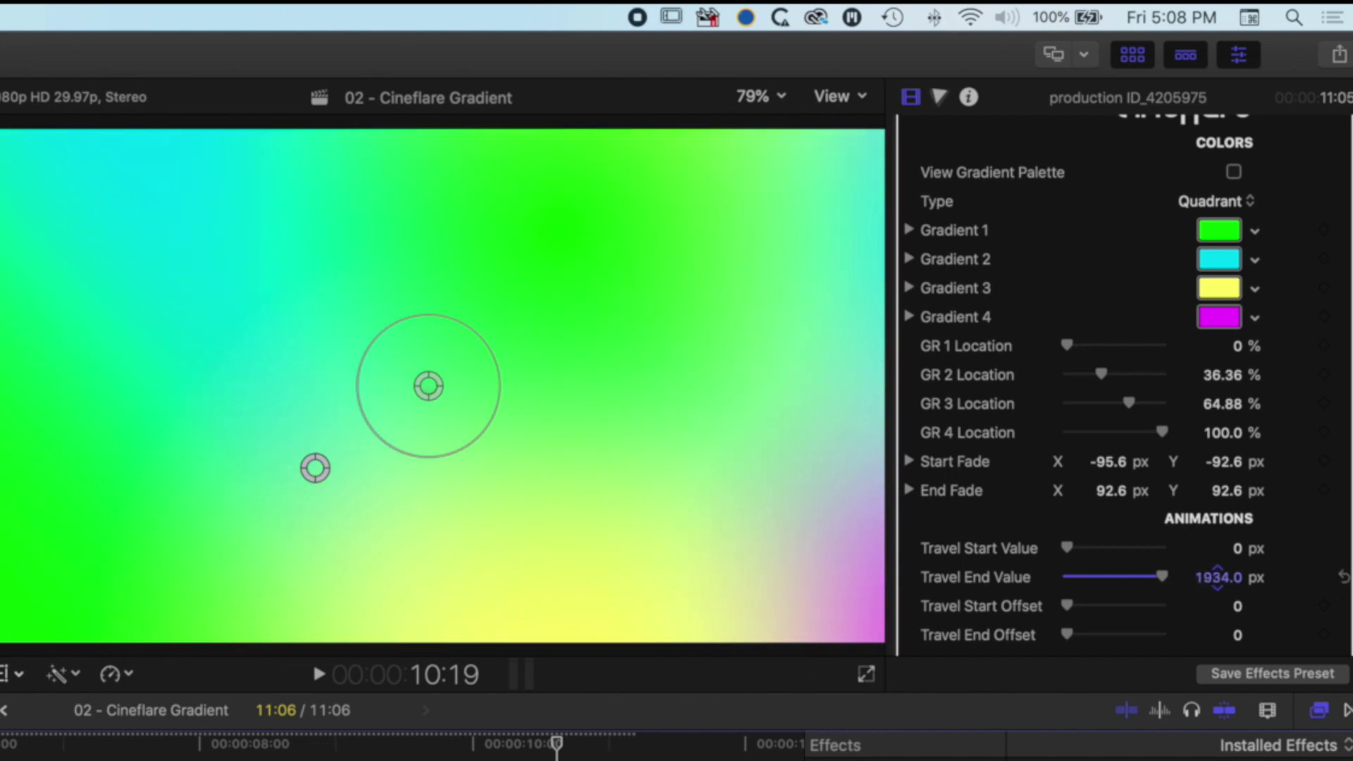
Step: Scrub the playhead to preview the gradient drift around eight seconds and back to 5:17
left_click_drag(556, 743, 4, 743)
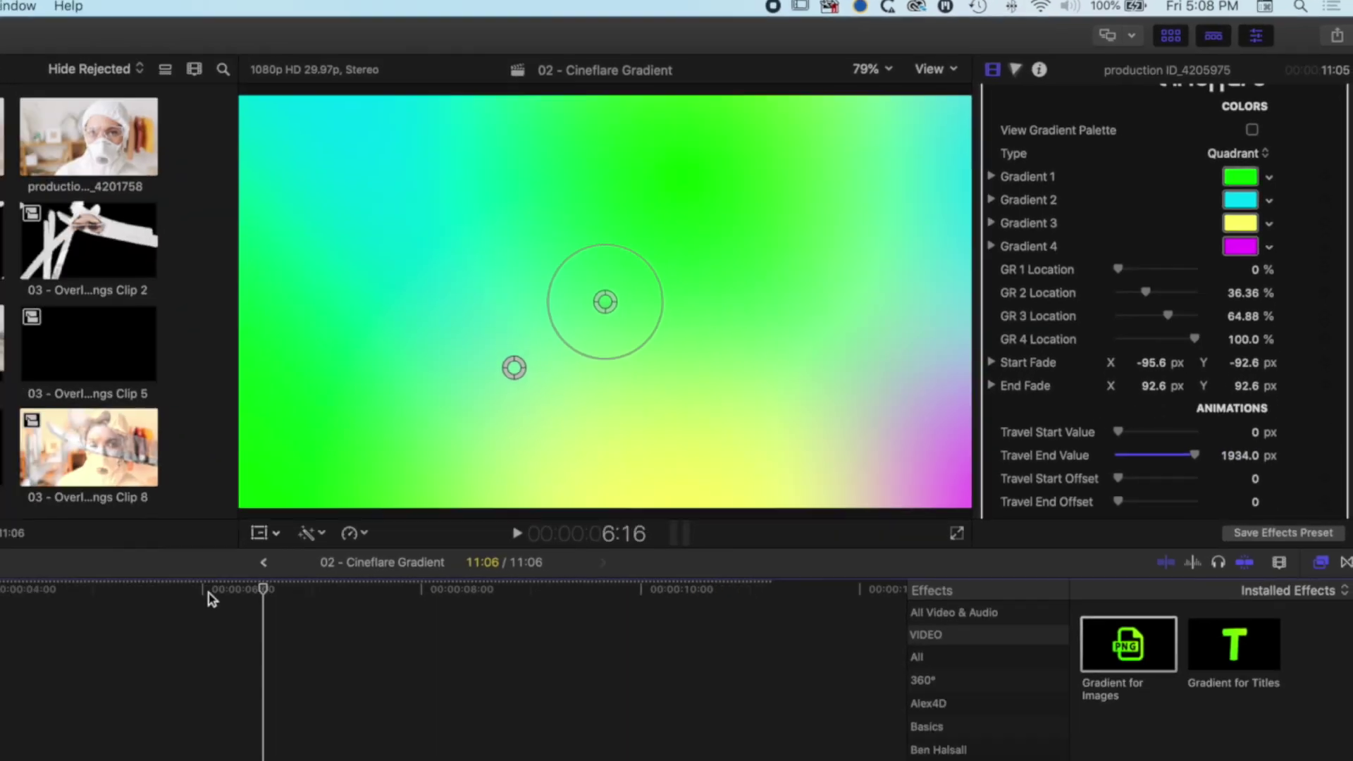
left_click_drag(209, 598, 444, 598)
left_click_drag(718, 444, 477, 459)
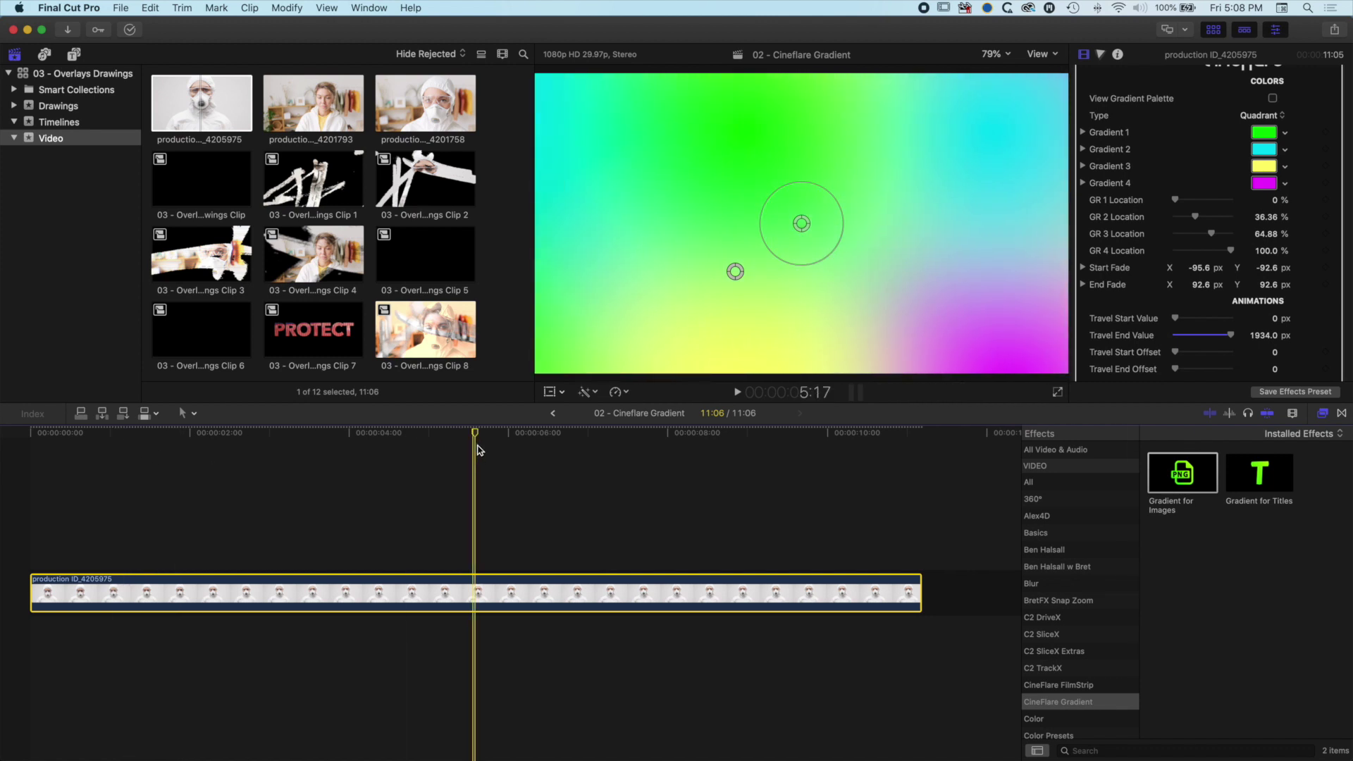
Step: Drag the gradient's start point so its green centre sits higher in the frame
scroll(1103, 374, "down", 10)
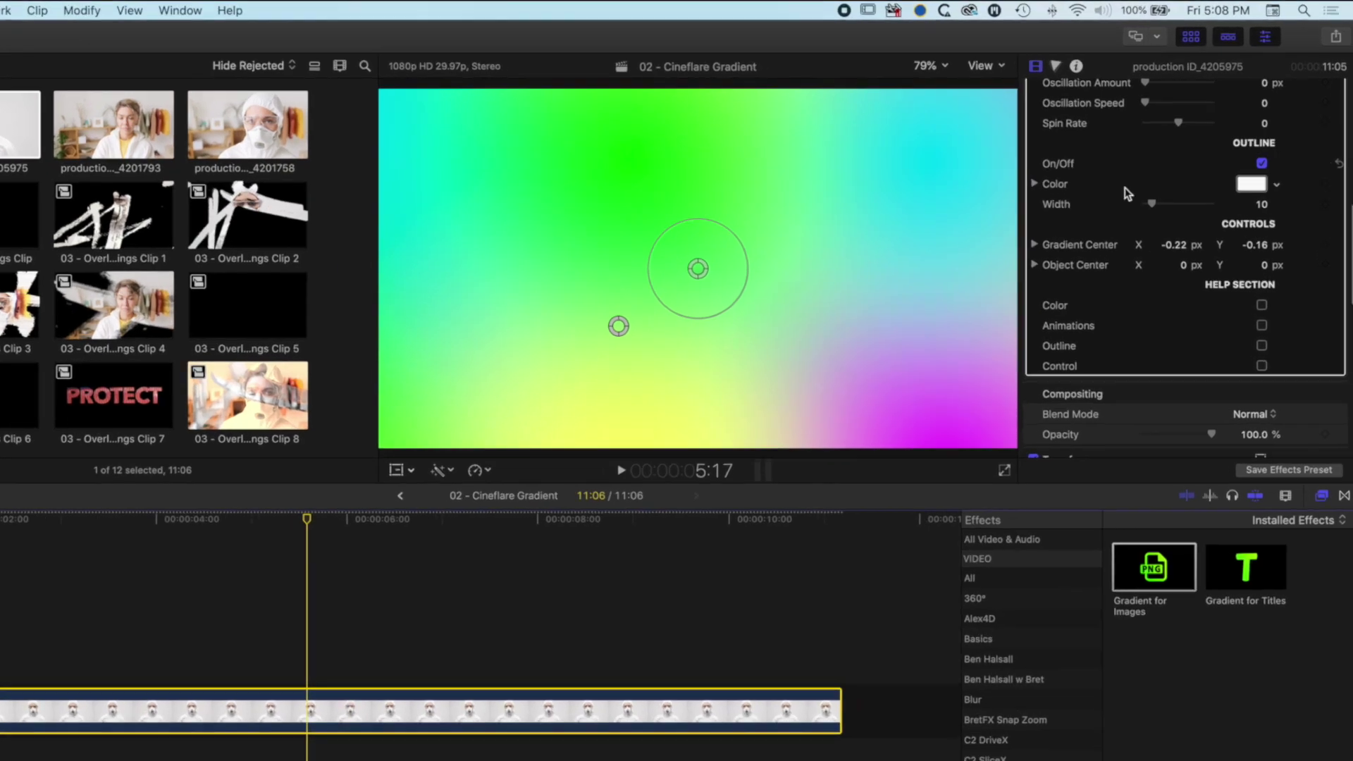
scroll(1148, 184, "up", 5)
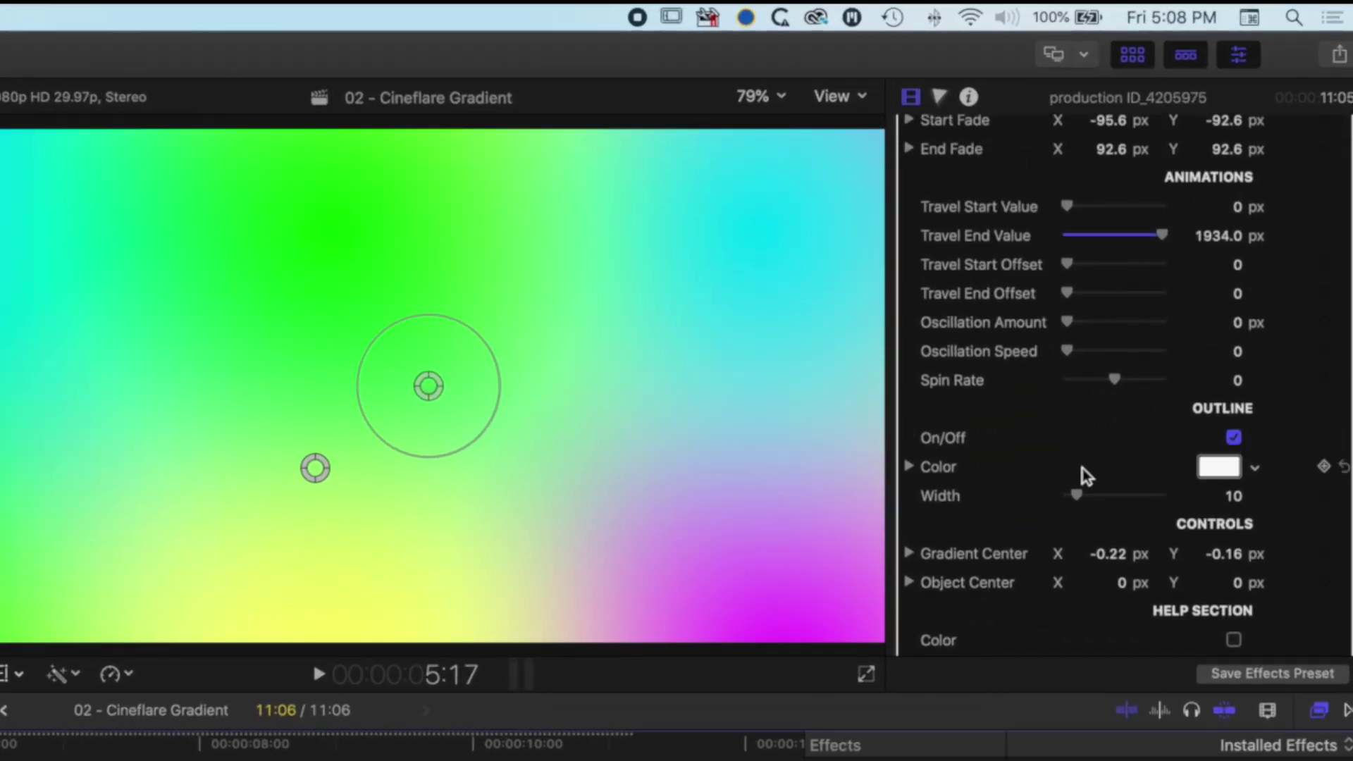
scroll(1029, 465, "down", 7)
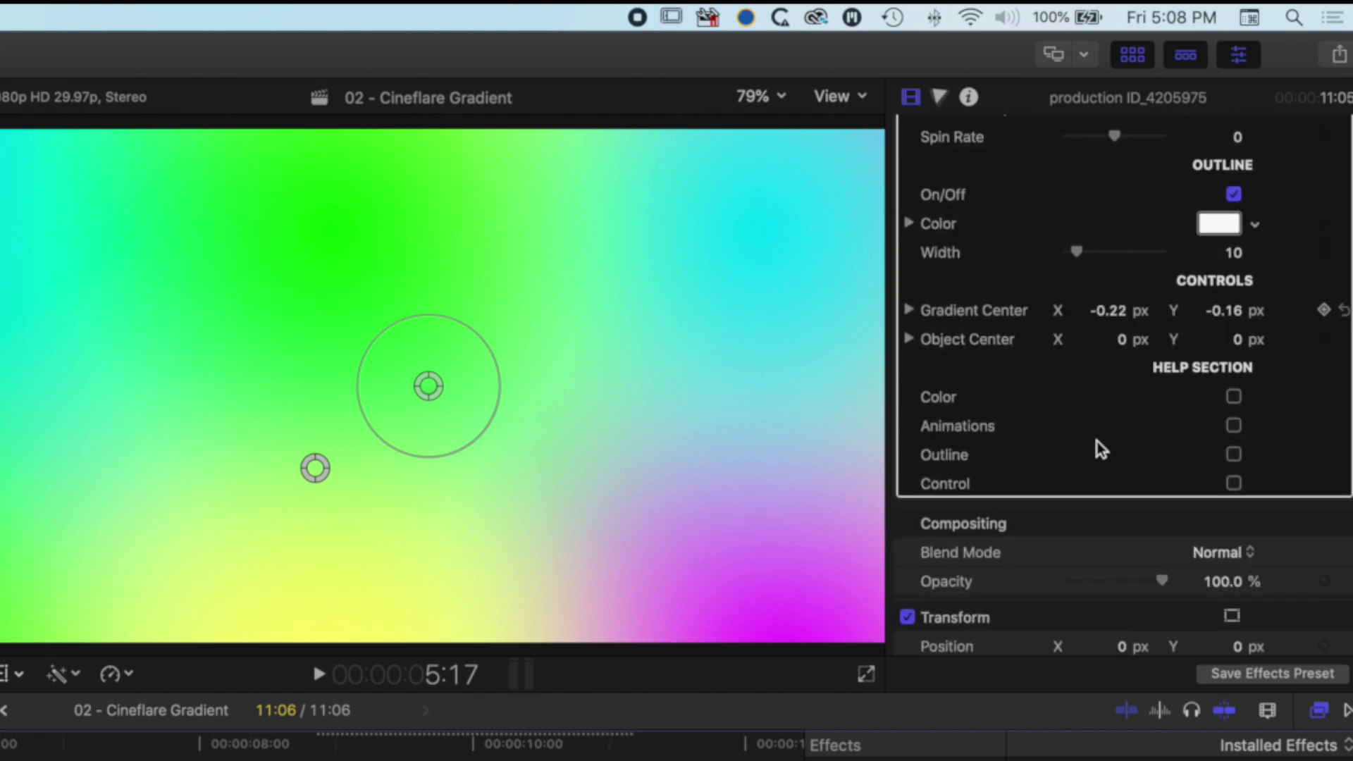
scroll(1097, 441, "down", 1)
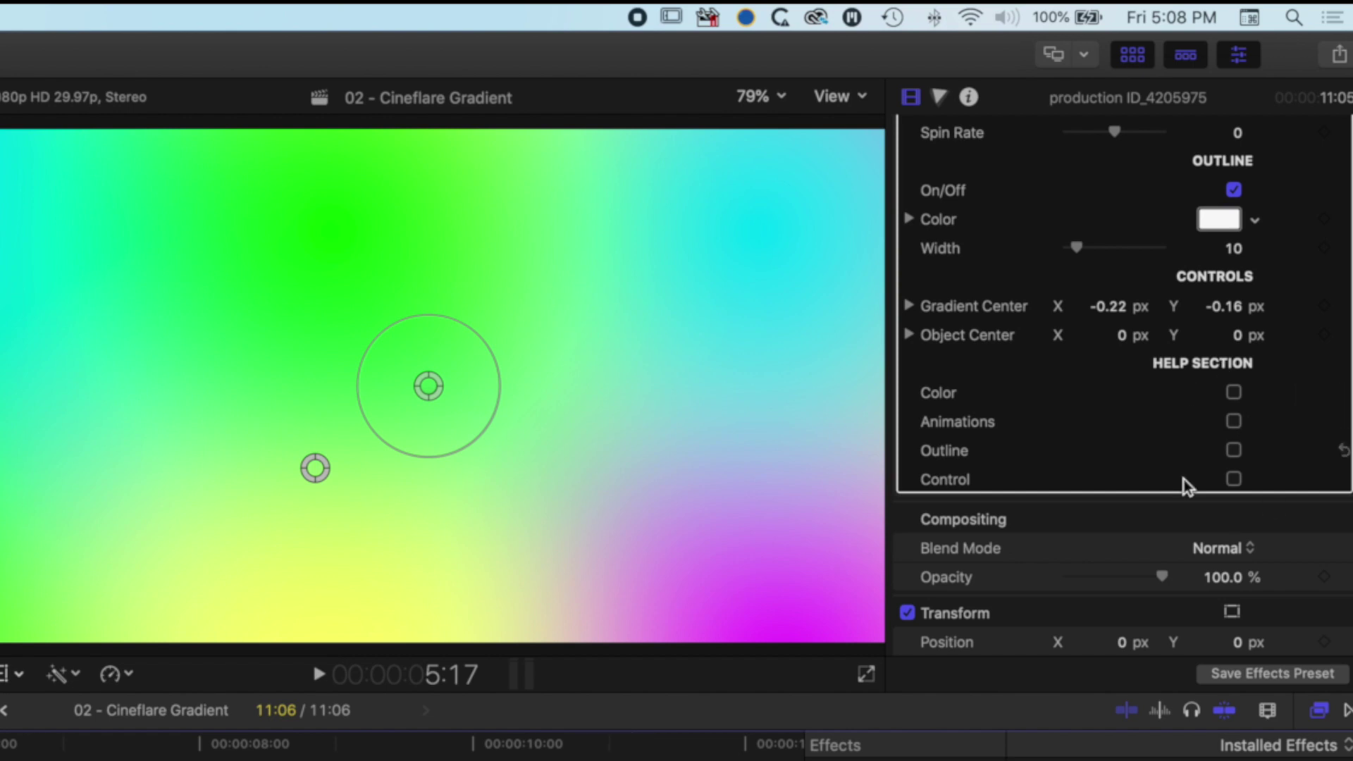
scroll(1122, 415, "up", 10)
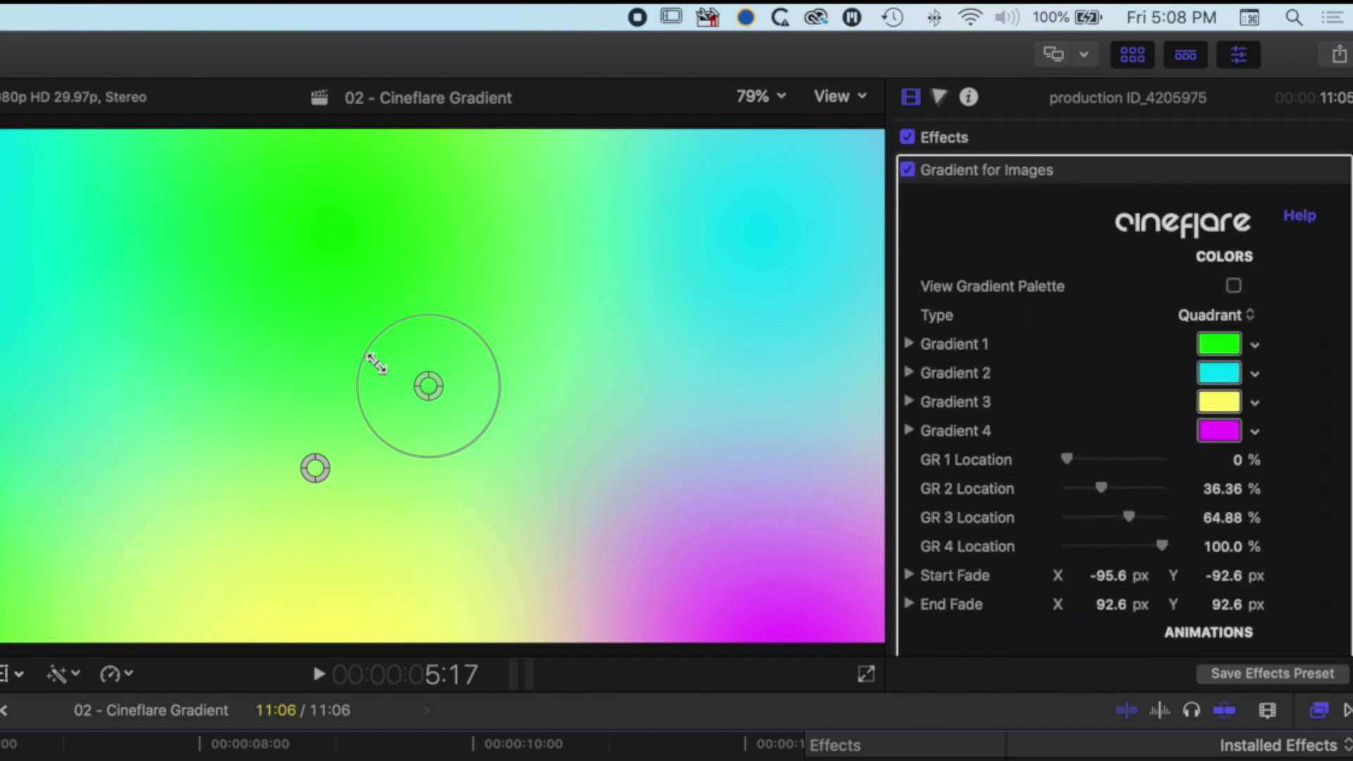
left_click_drag(315, 468, 406, 486)
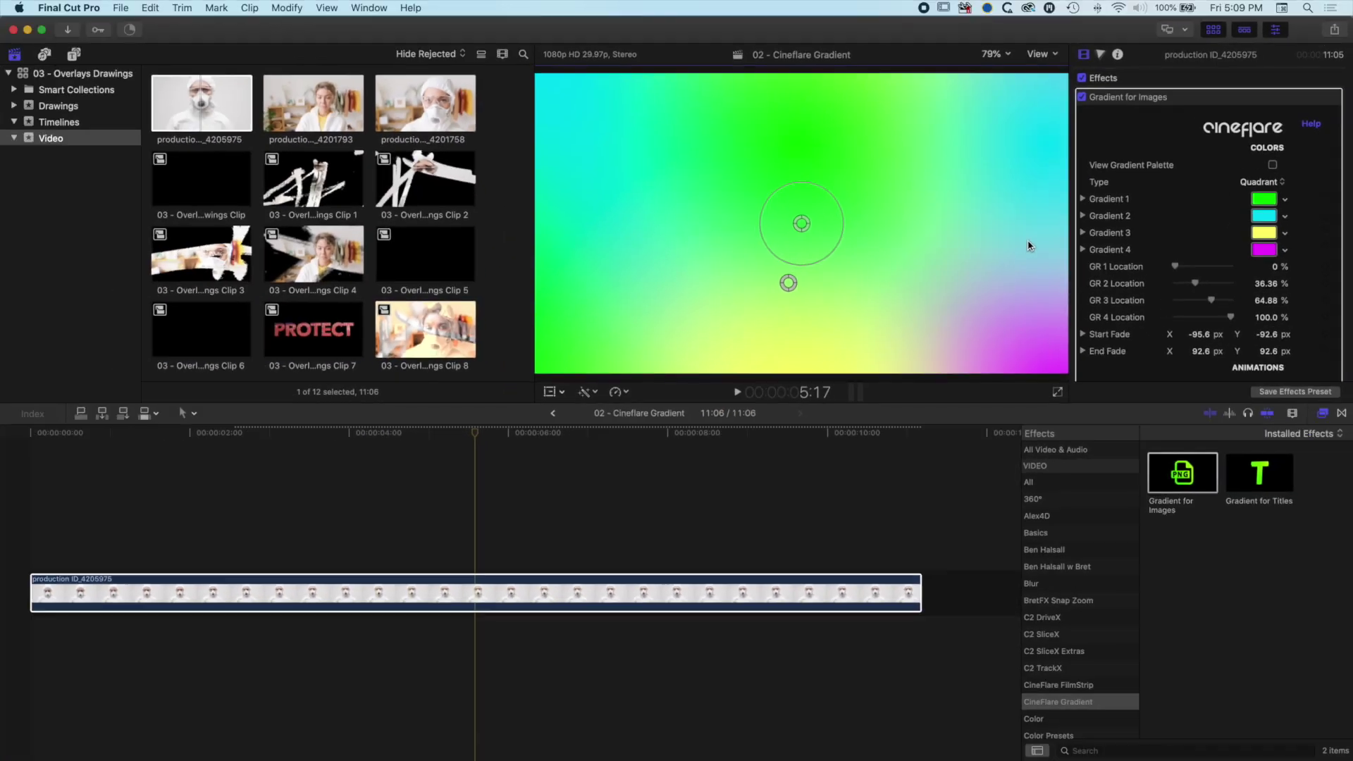
Step: Duplicate the hazmat clip onto a lane above and delete Gradient for Images from the copy
left_click(359, 591)
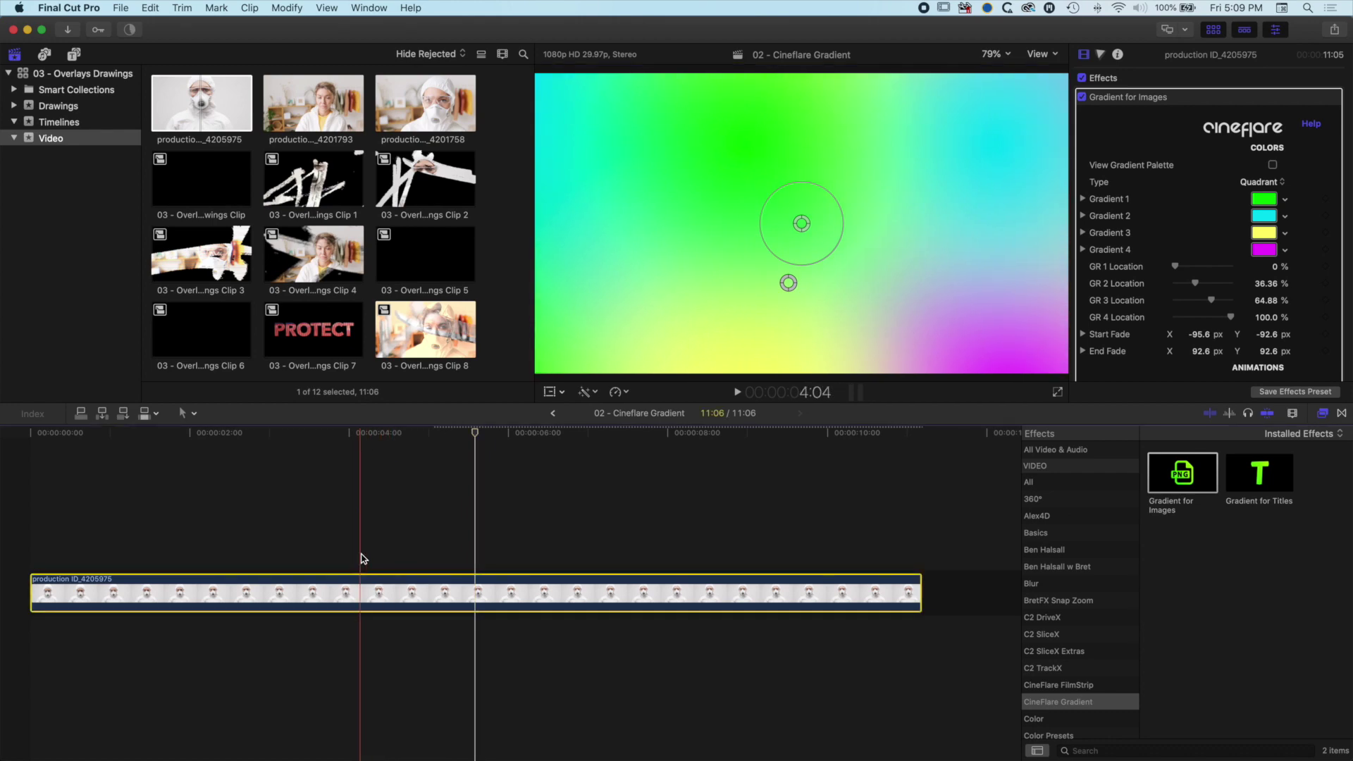
left_click_drag(347, 596, 333, 547)
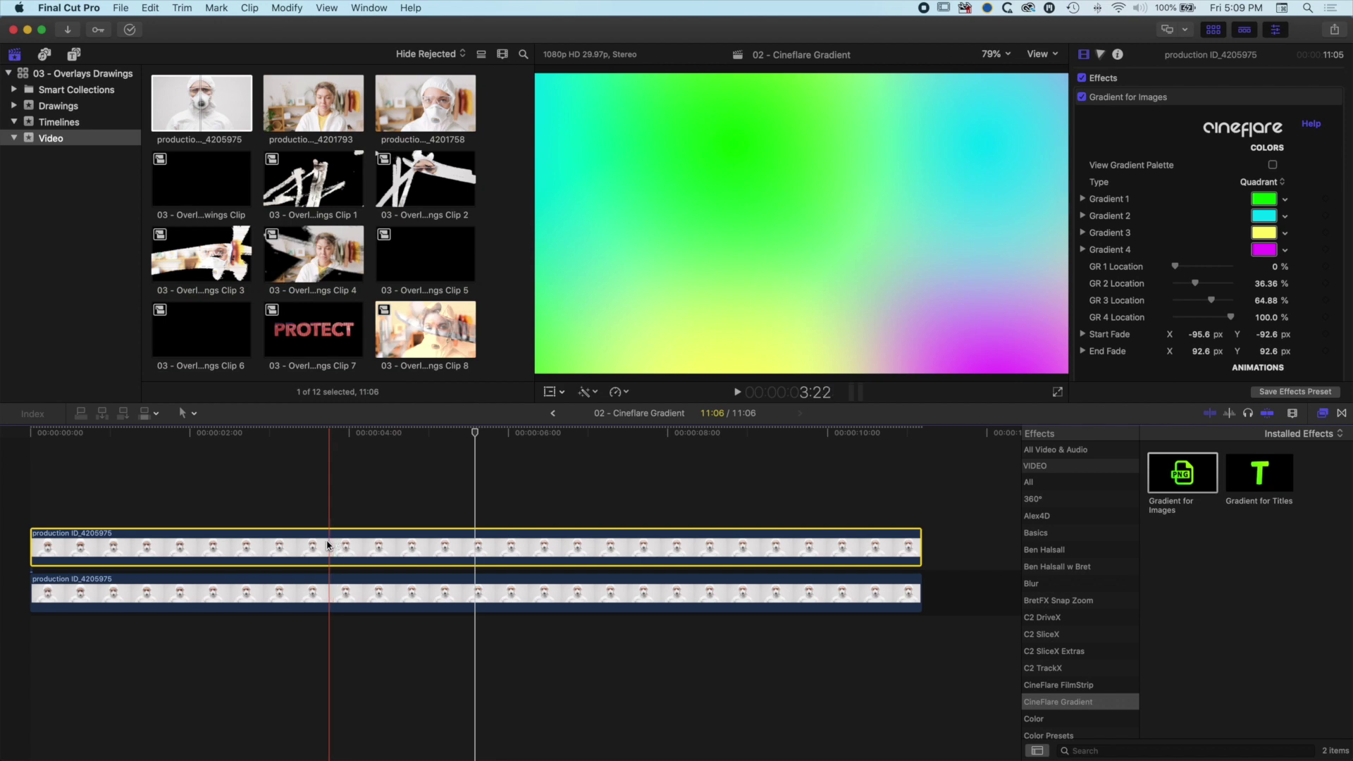
left_click(1130, 104)
key("BackSpace")
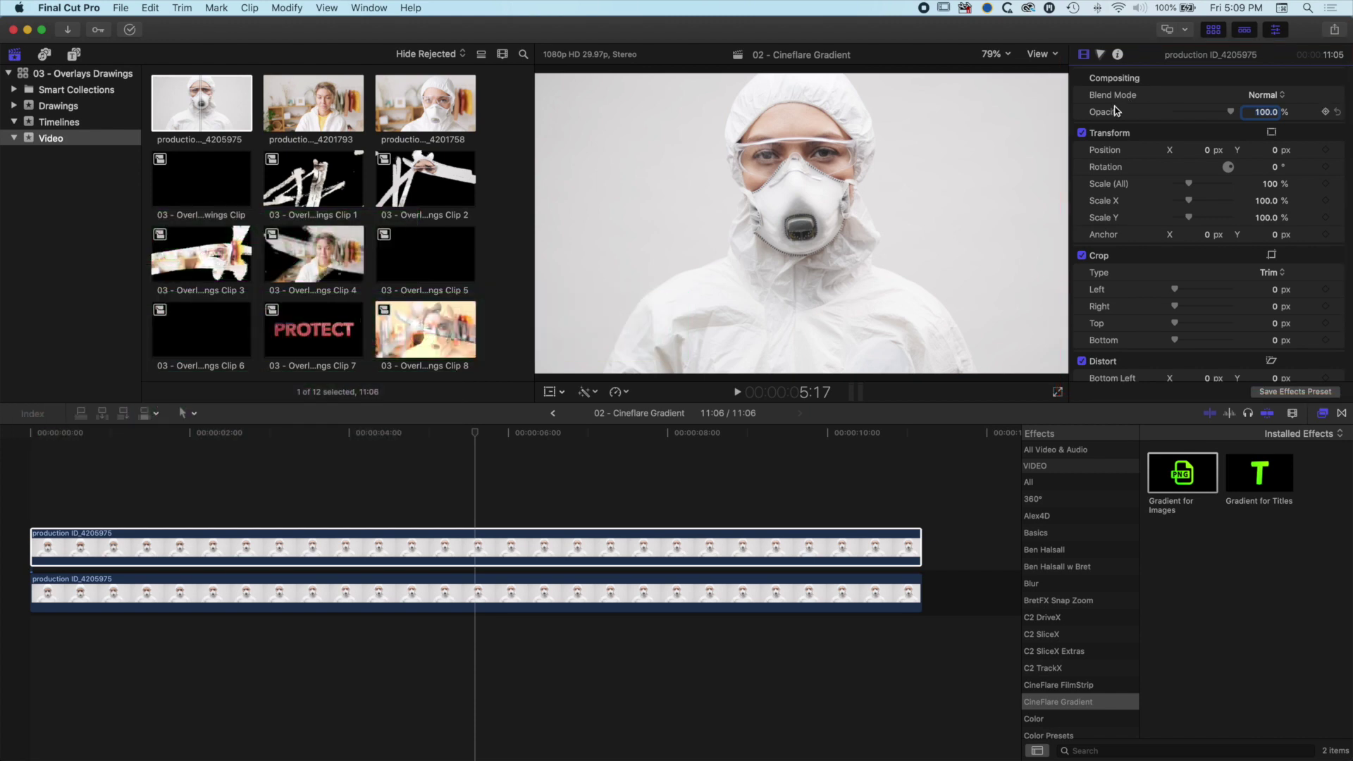
Step: Set the copy's Blend Mode to Multiply
left_click(1248, 96)
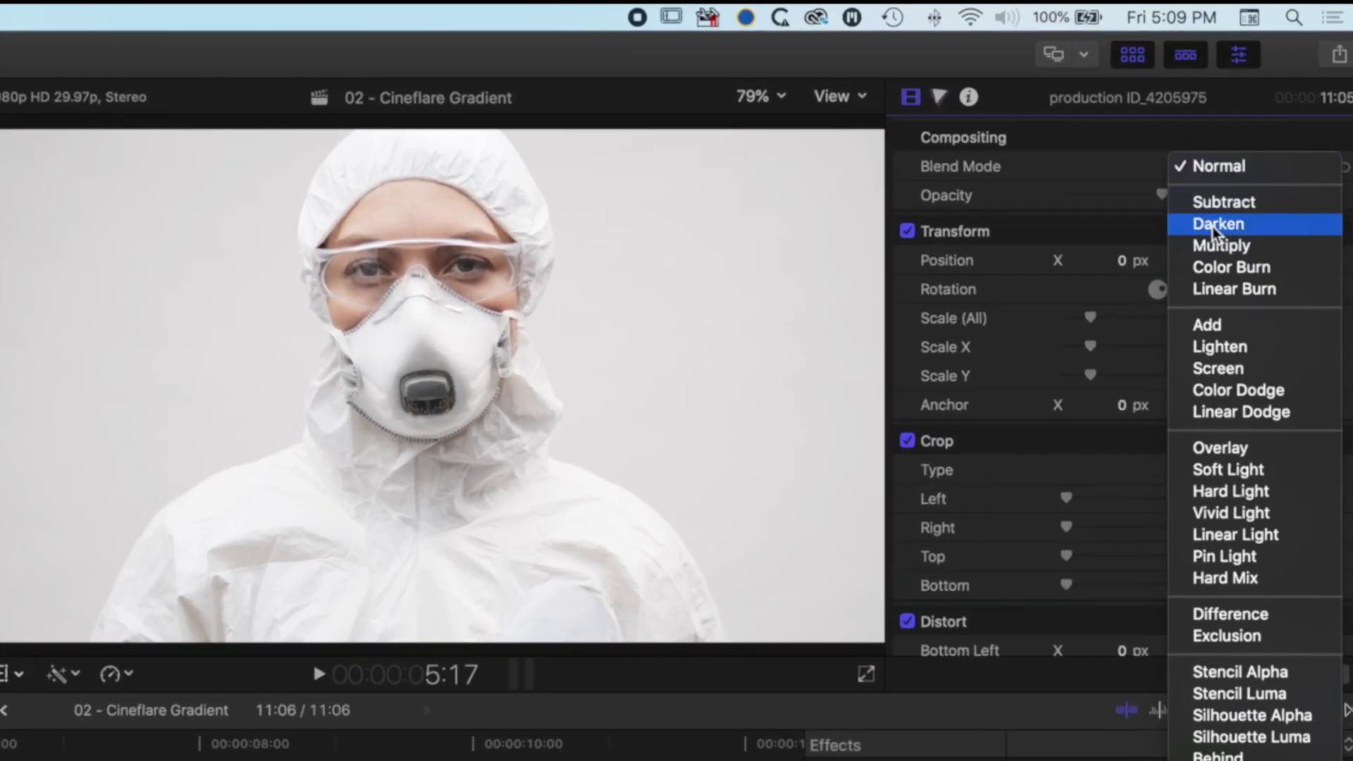
key("Escape")
left_click(1221, 169)
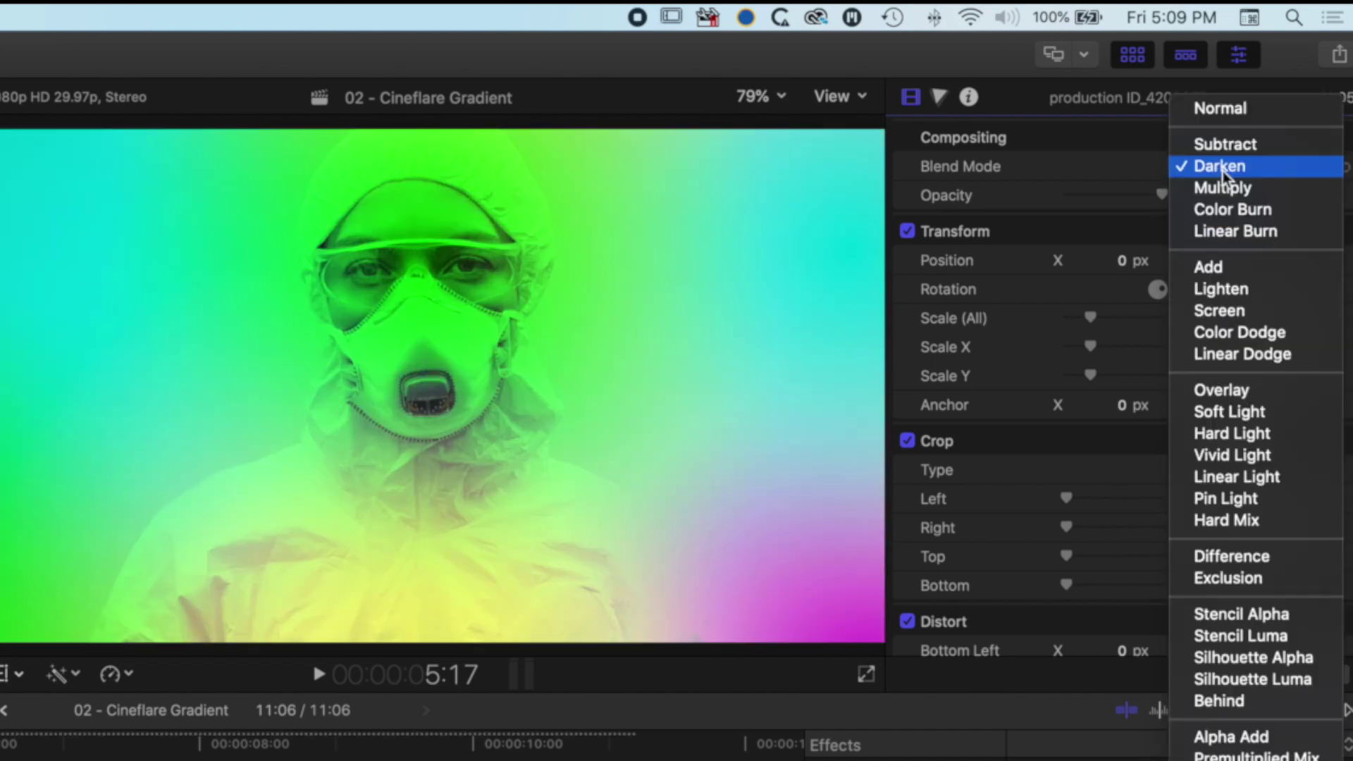
left_click(1225, 189)
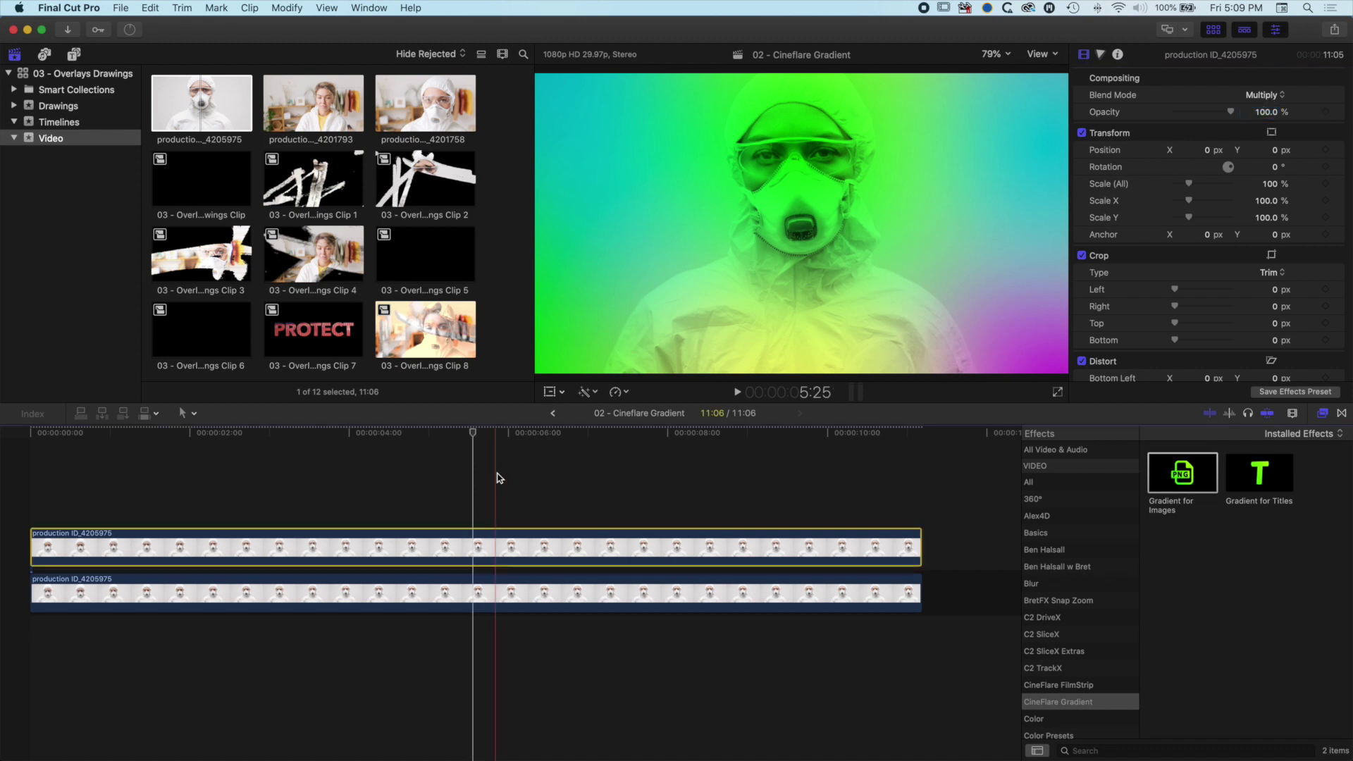
left_click_drag(467, 432, 38, 438)
key("space")
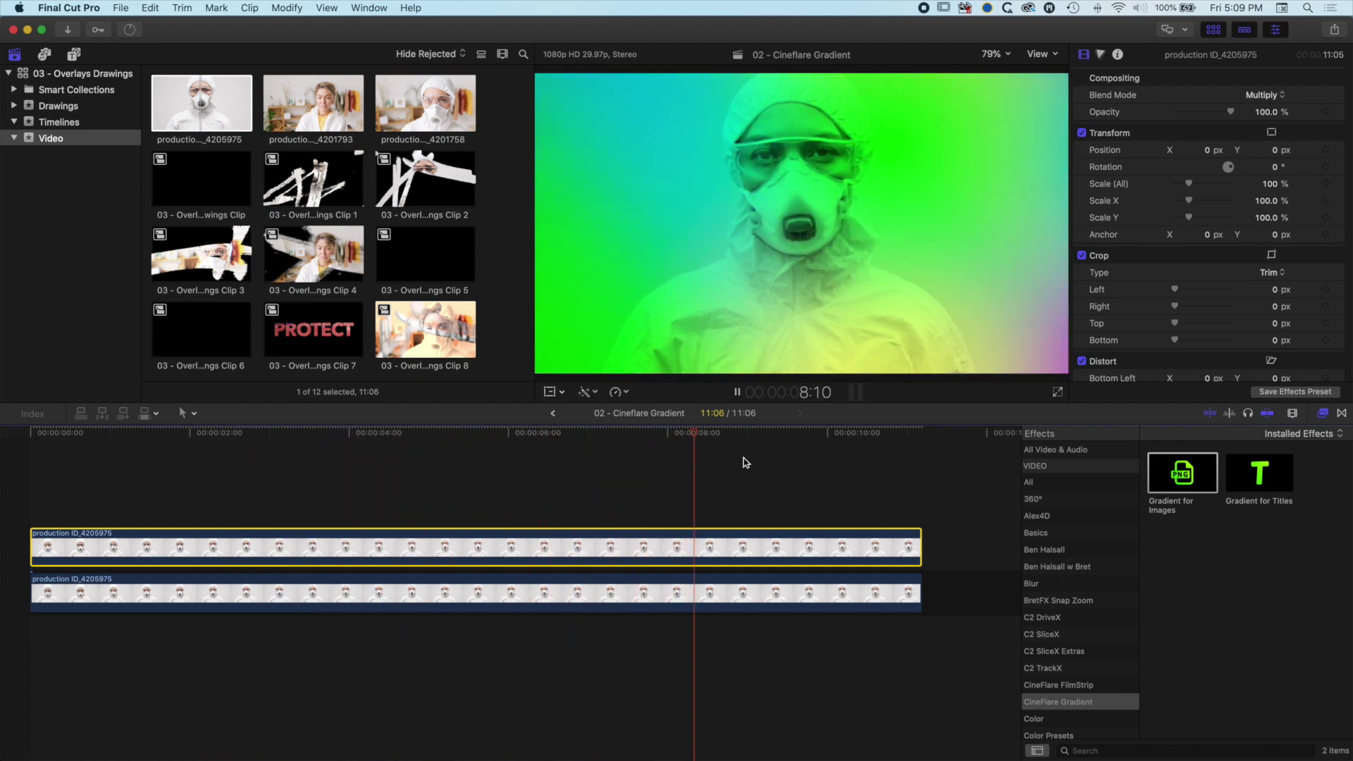
key("space")
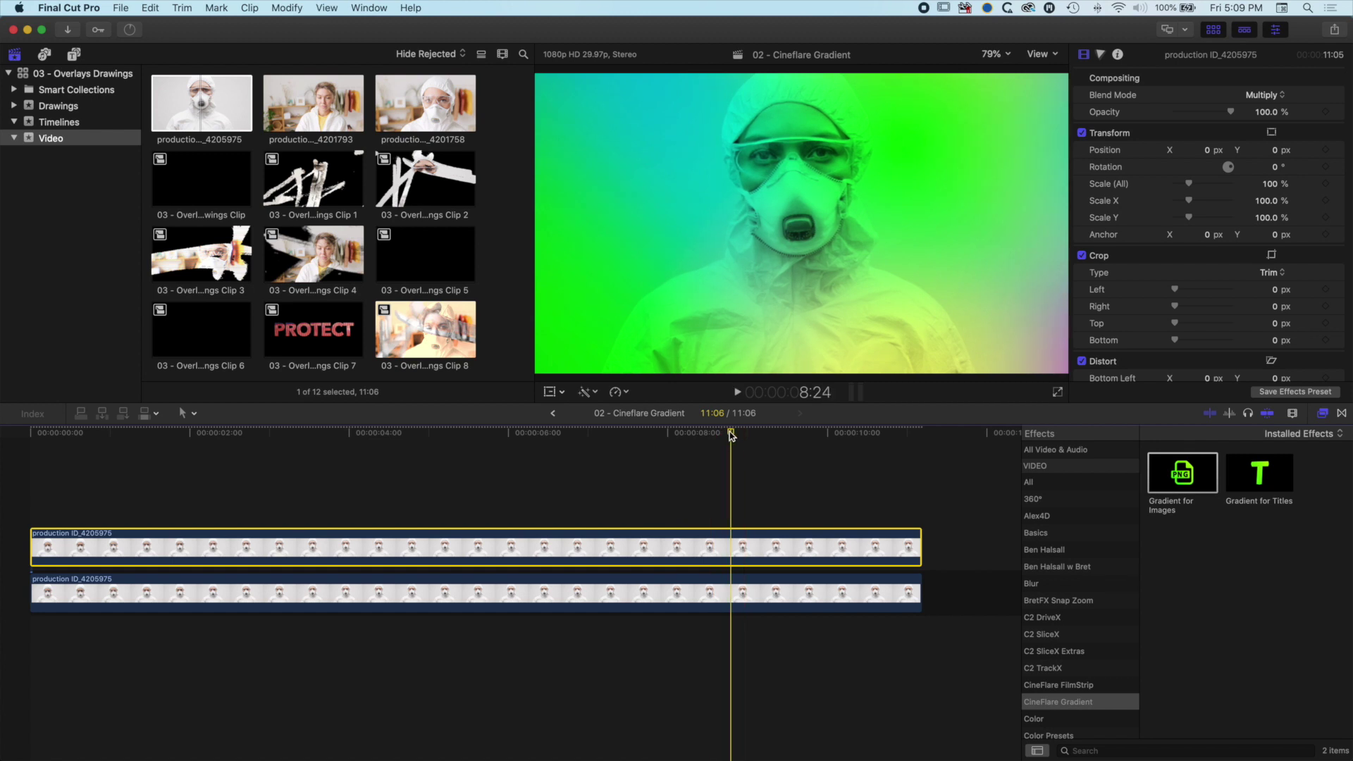
left_click_drag(731, 434, 219, 453)
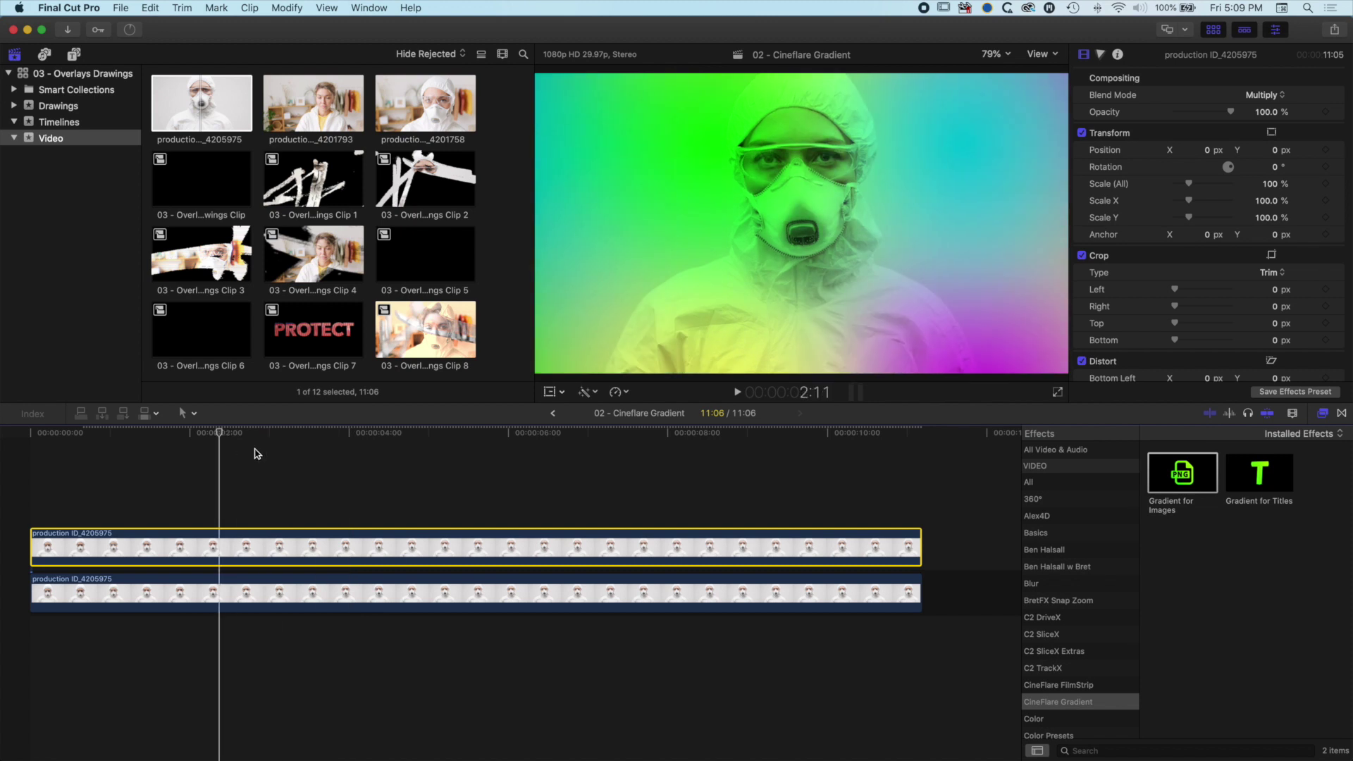
left_click(498, 458)
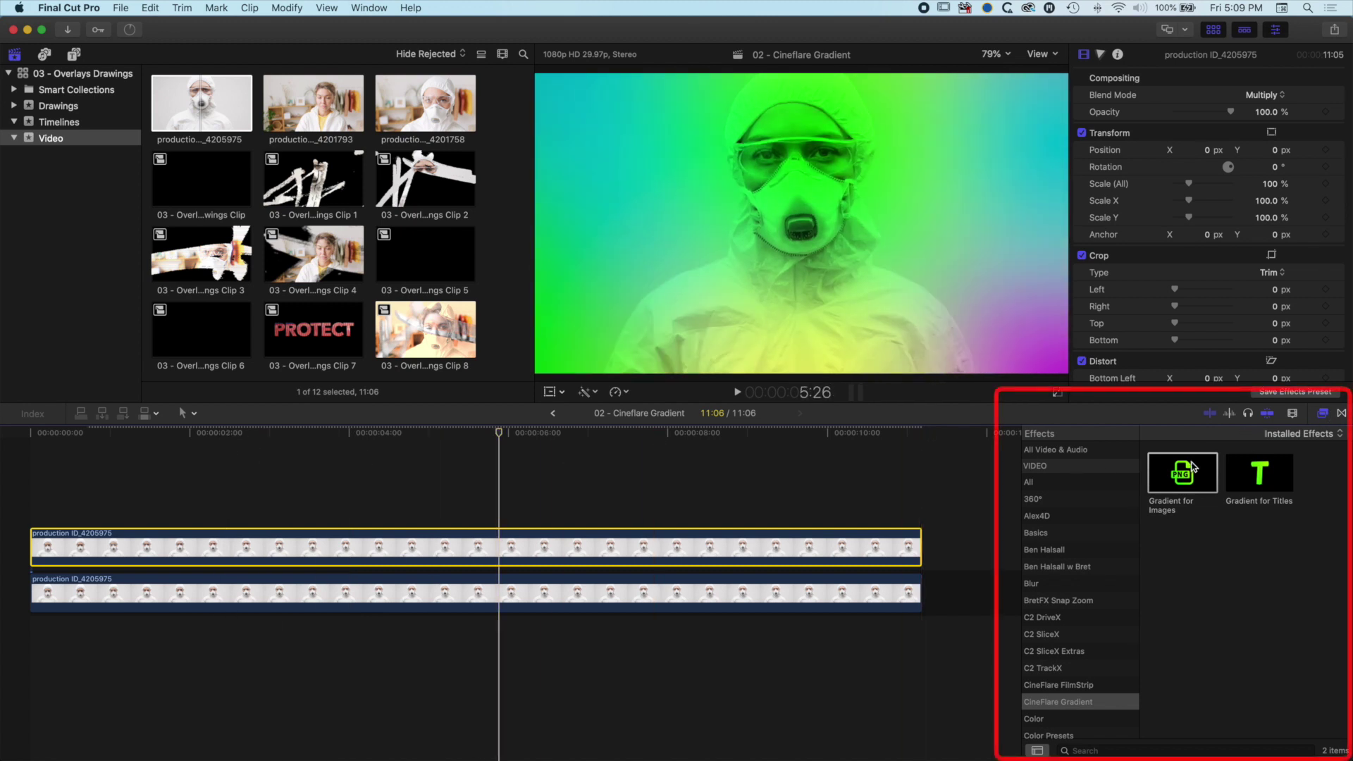
Step: Apply Draw Mask to the upper clip and set the viewer zoom to 50%
scroll(1072, 644, "down", 5)
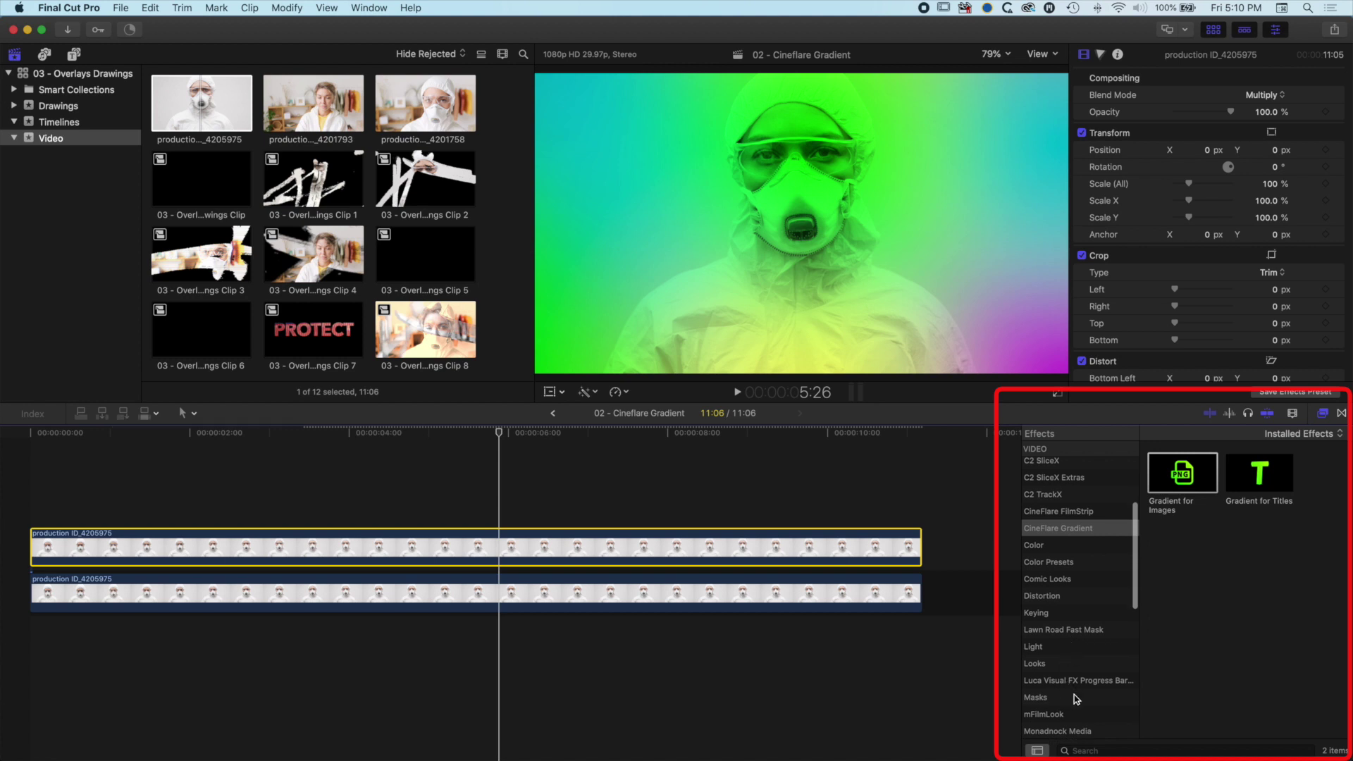
left_click(1076, 699)
left_click_drag(1174, 484, 752, 551)
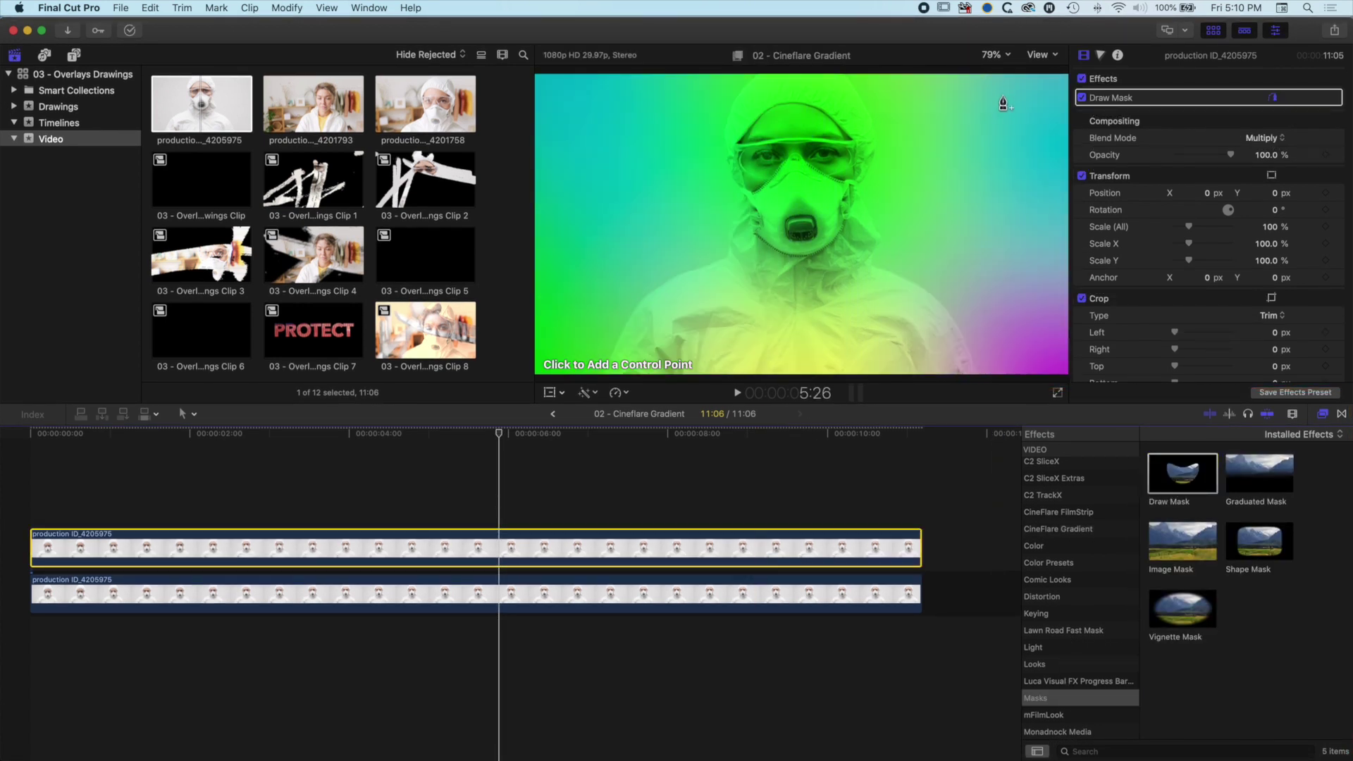
left_click(1011, 57)
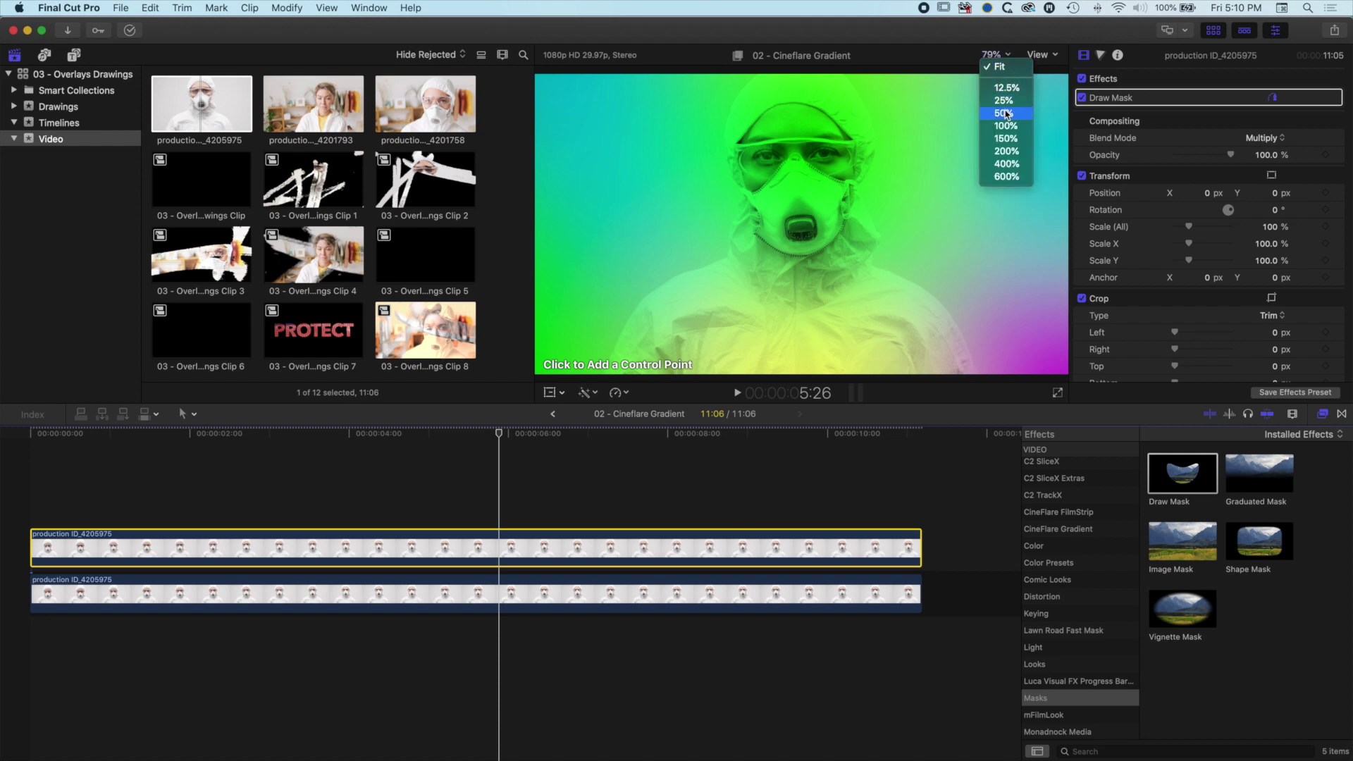
key("Return")
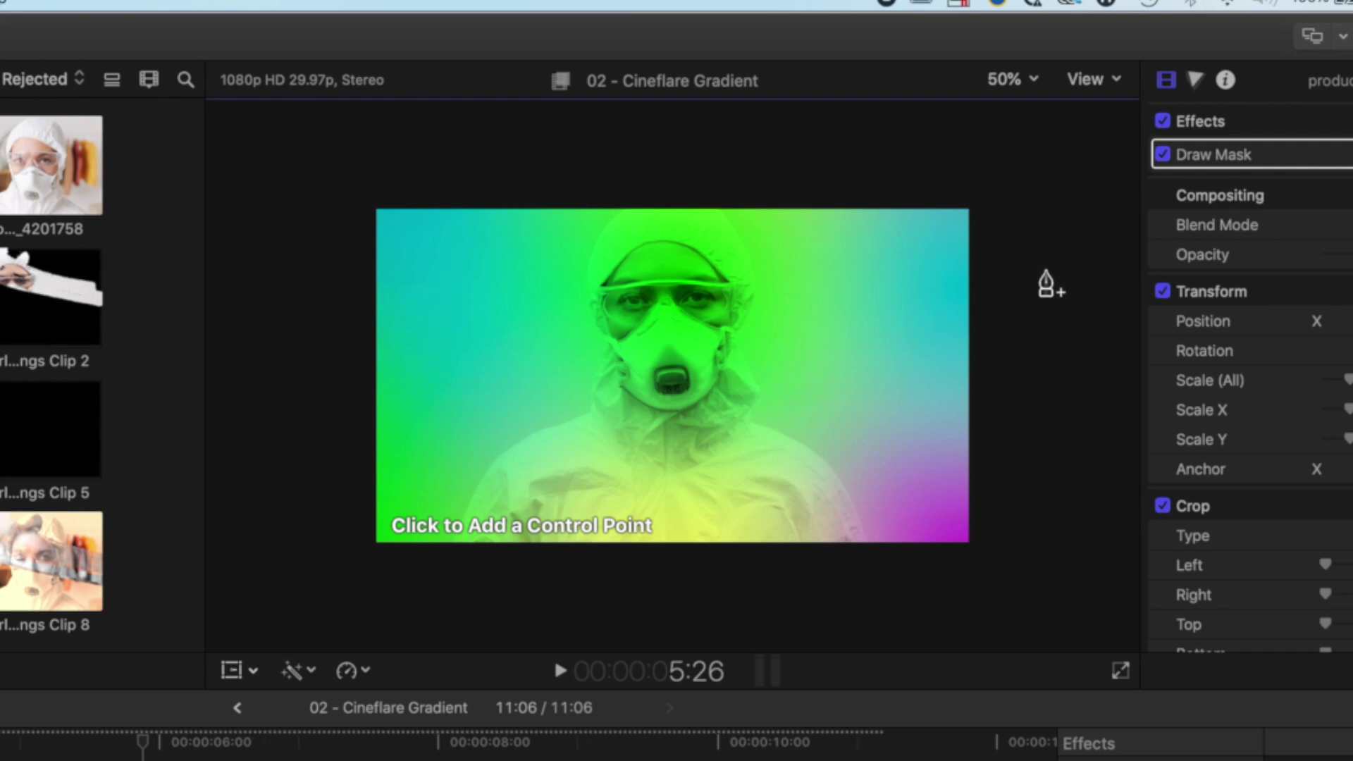
Step: Draw a closed four-point mask around the area below the diagonal line
left_click(1045, 270)
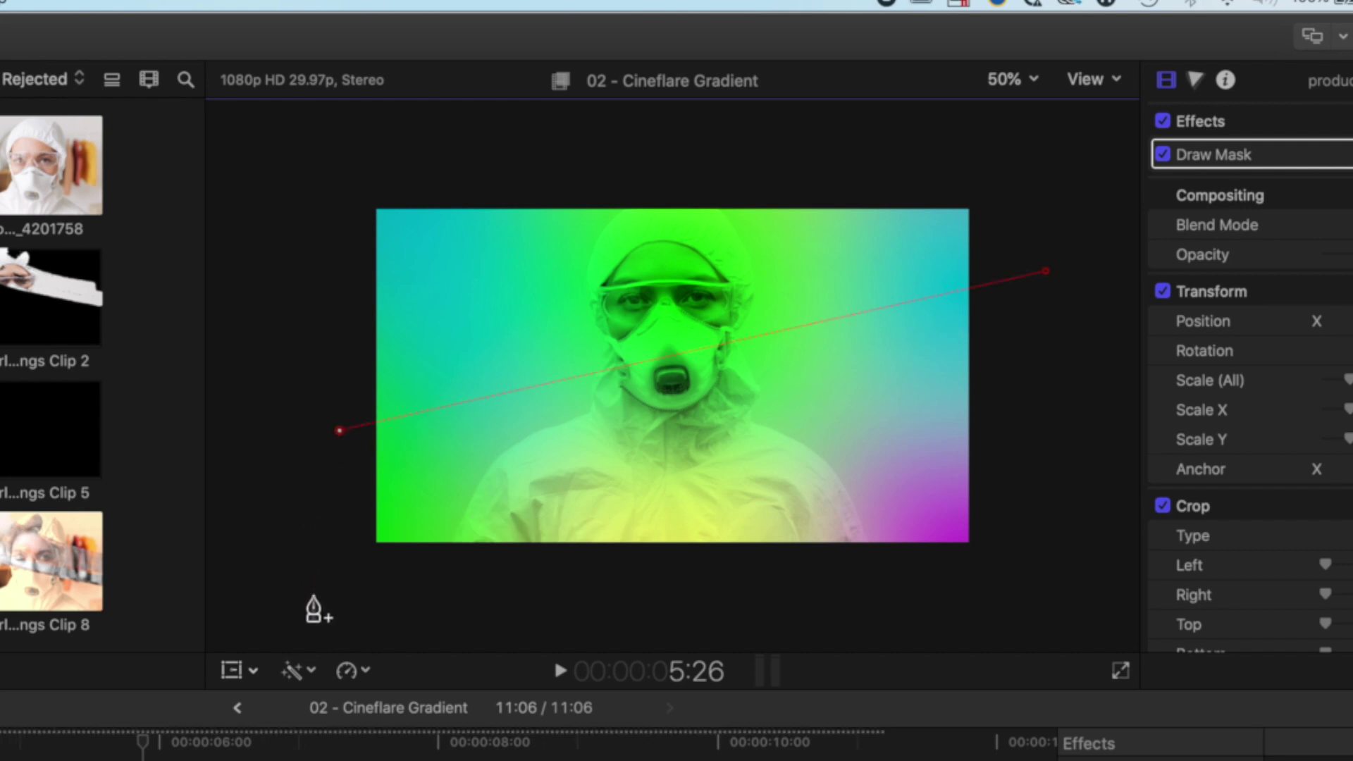
left_click(312, 604)
left_click(1044, 593)
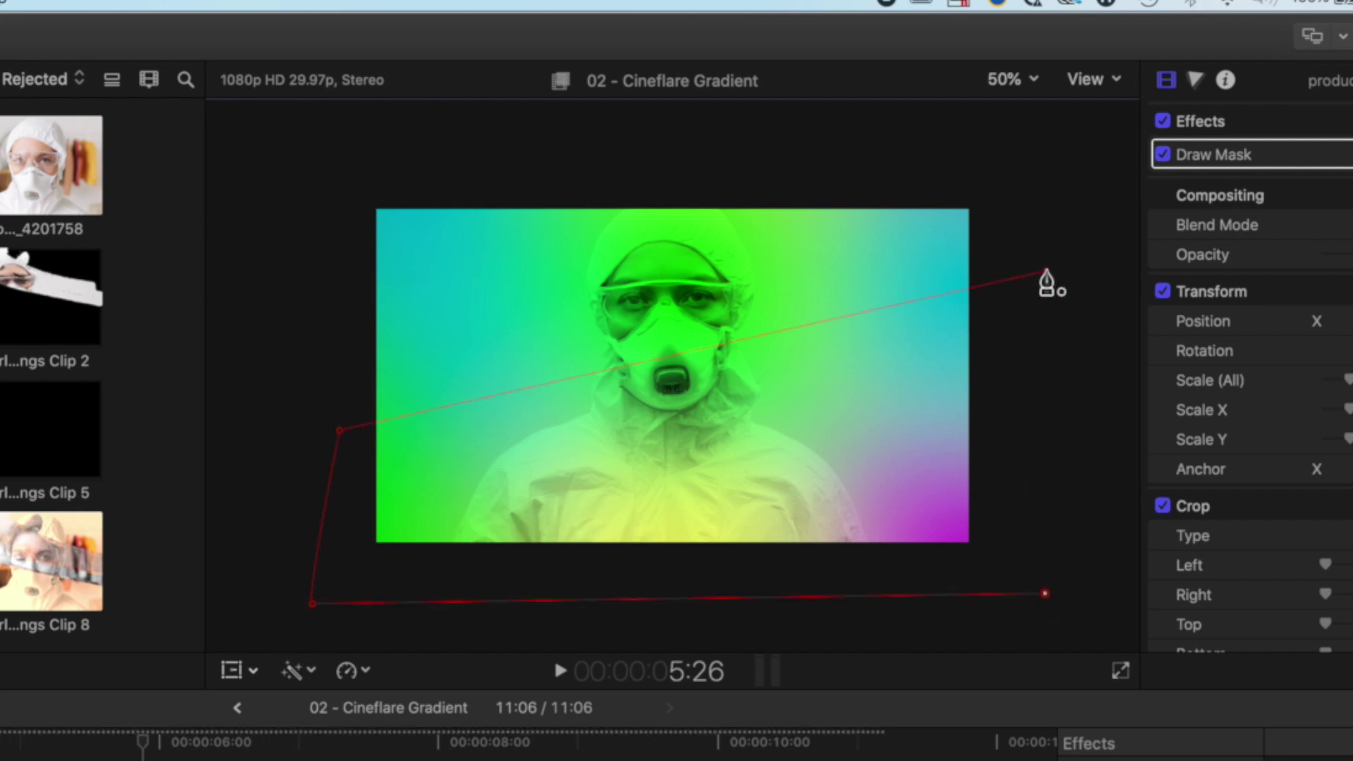
left_click(1045, 272)
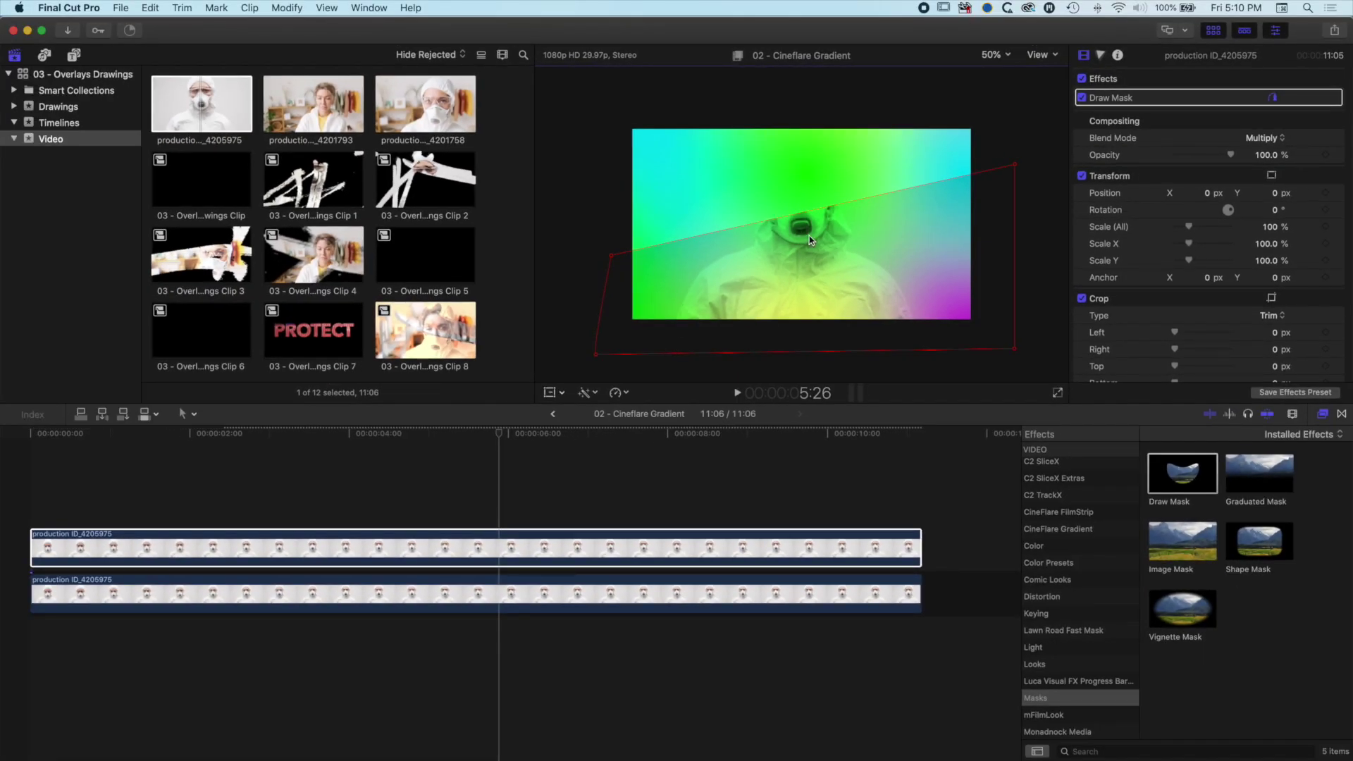
left_click(502, 548)
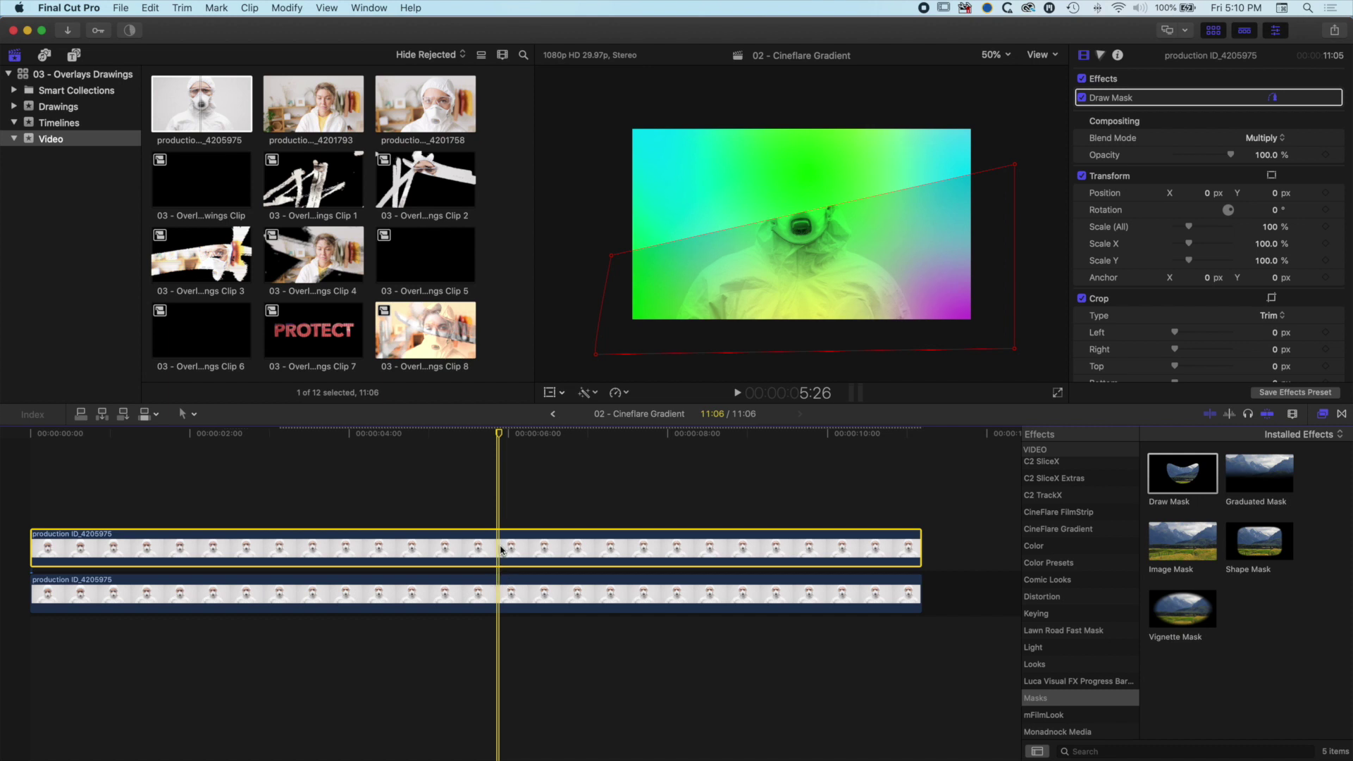
Step: Copy the upper clip and paste only its Draw Mask attribute onto the lower gradient clip
left_click(152, 8)
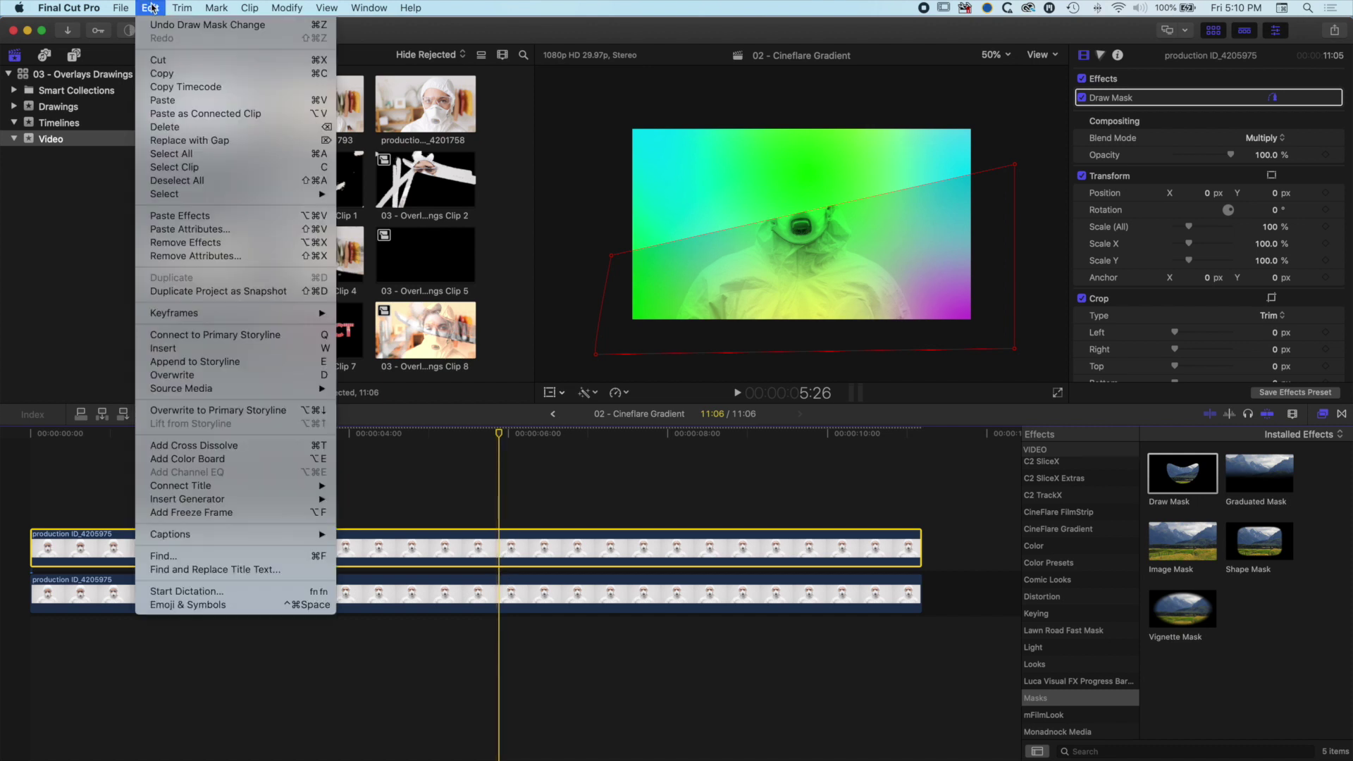
left_click(171, 74)
left_click(514, 593)
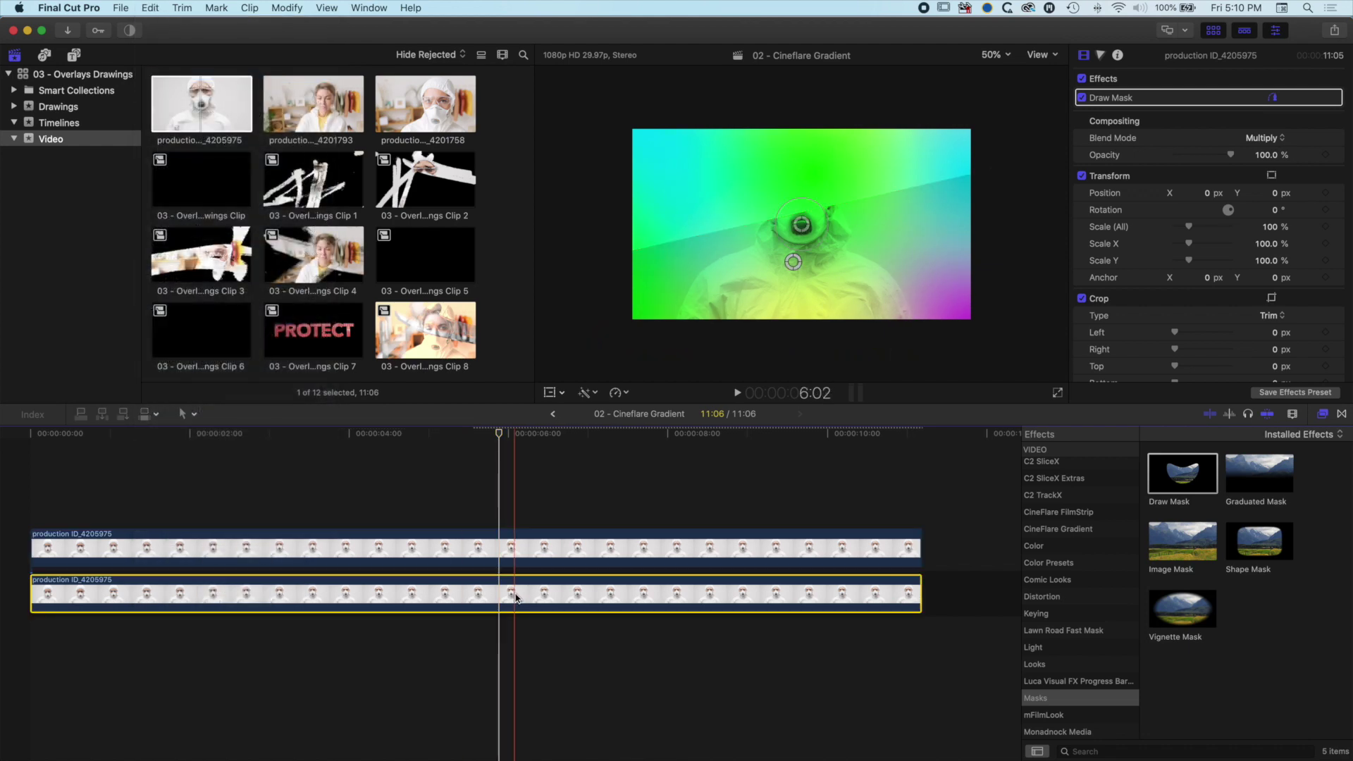
left_click(151, 8)
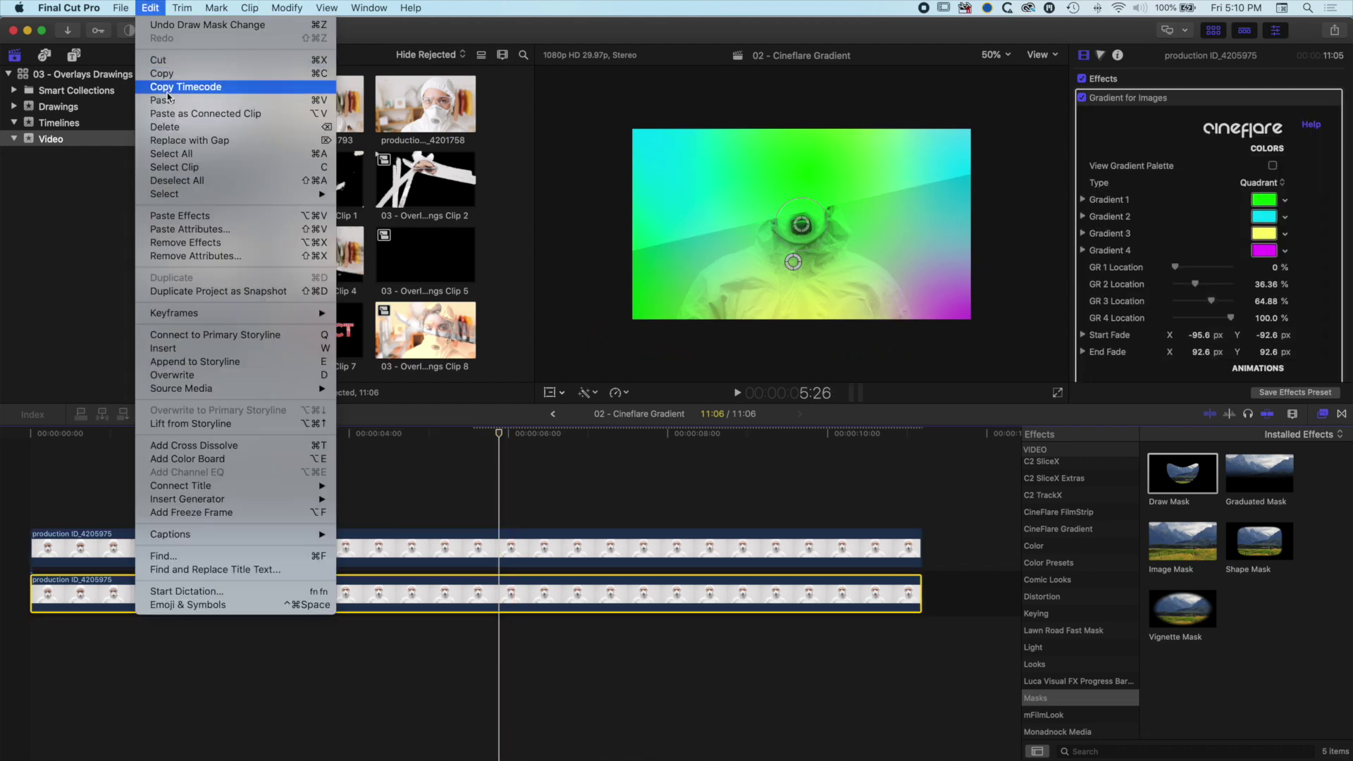
left_click(197, 234)
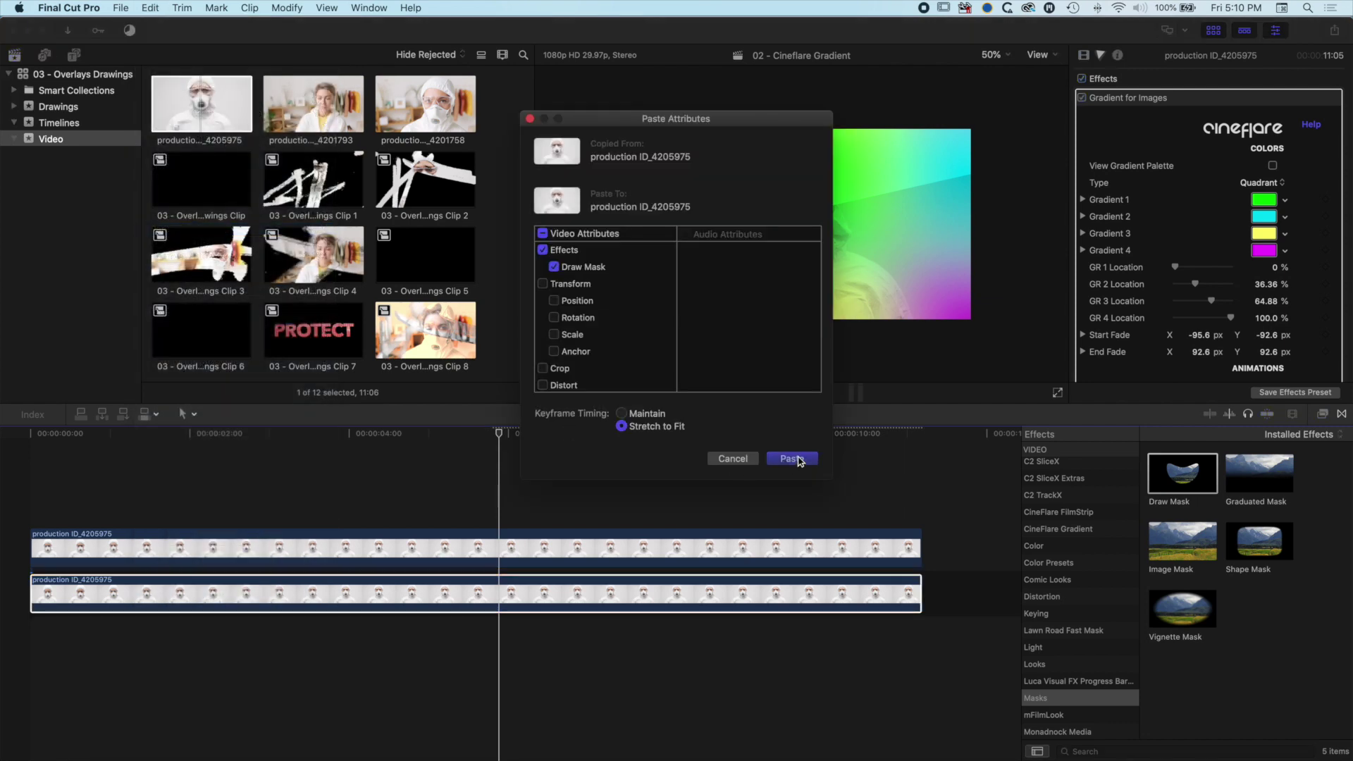
left_click(790, 458)
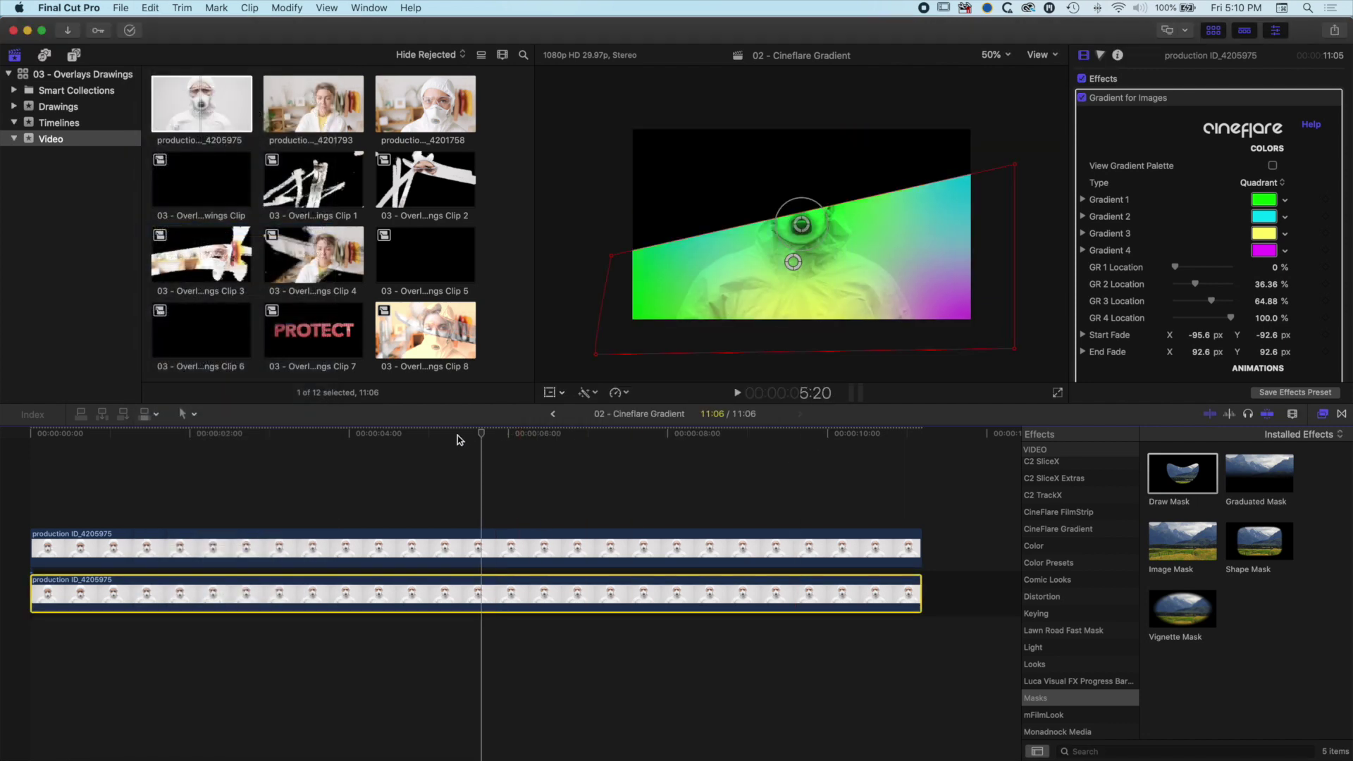
mouse_move(456, 441)
left_mouse_down()
mouse_move(254, 451)
mouse_move(729, 467)
mouse_move(293, 453)
mouse_move(554, 480)
mouse_move(523, 465)
left_mouse_up()
left_click(576, 453)
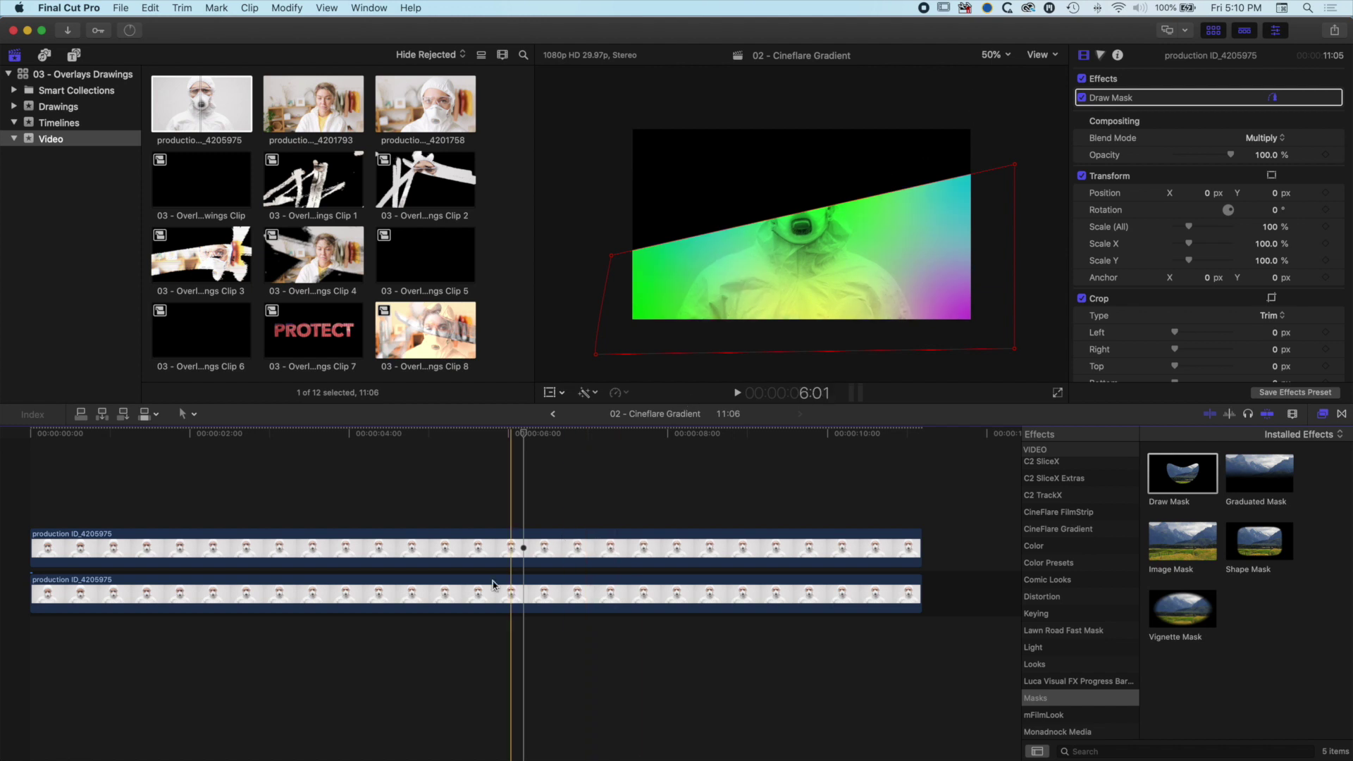
Step: Duplicate the masked gradient clip into a lane above and move its lower mask points above the frame
left_click(485, 600)
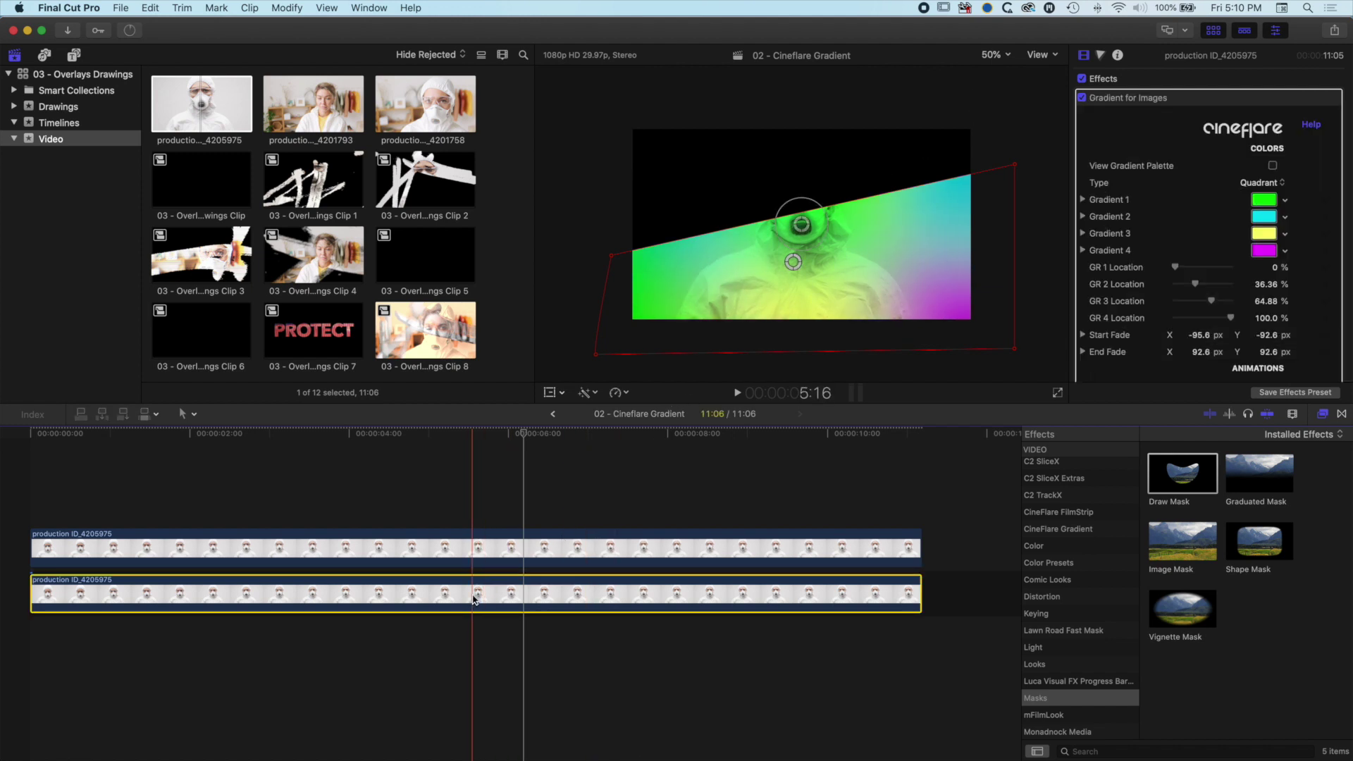
left_click_drag(473, 592, 474, 543)
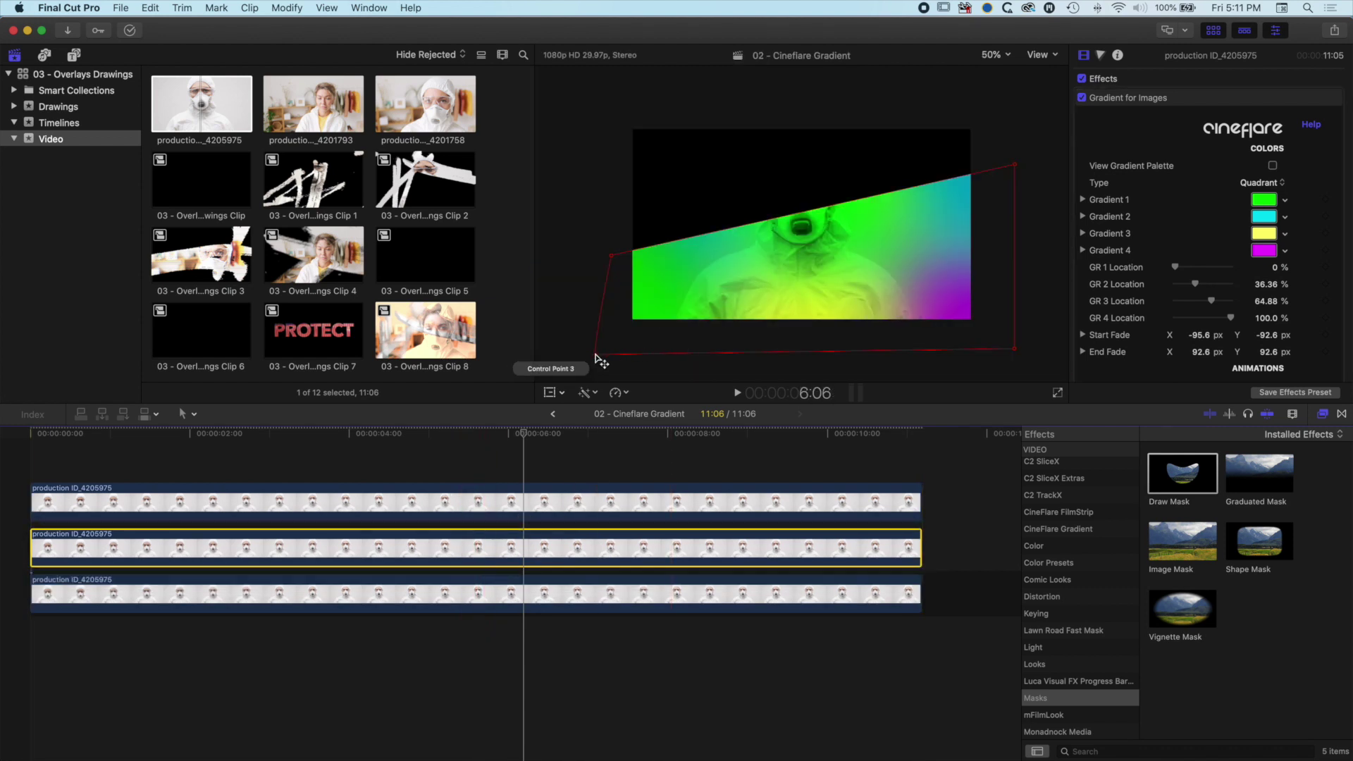
left_click_drag(595, 354, 613, 81)
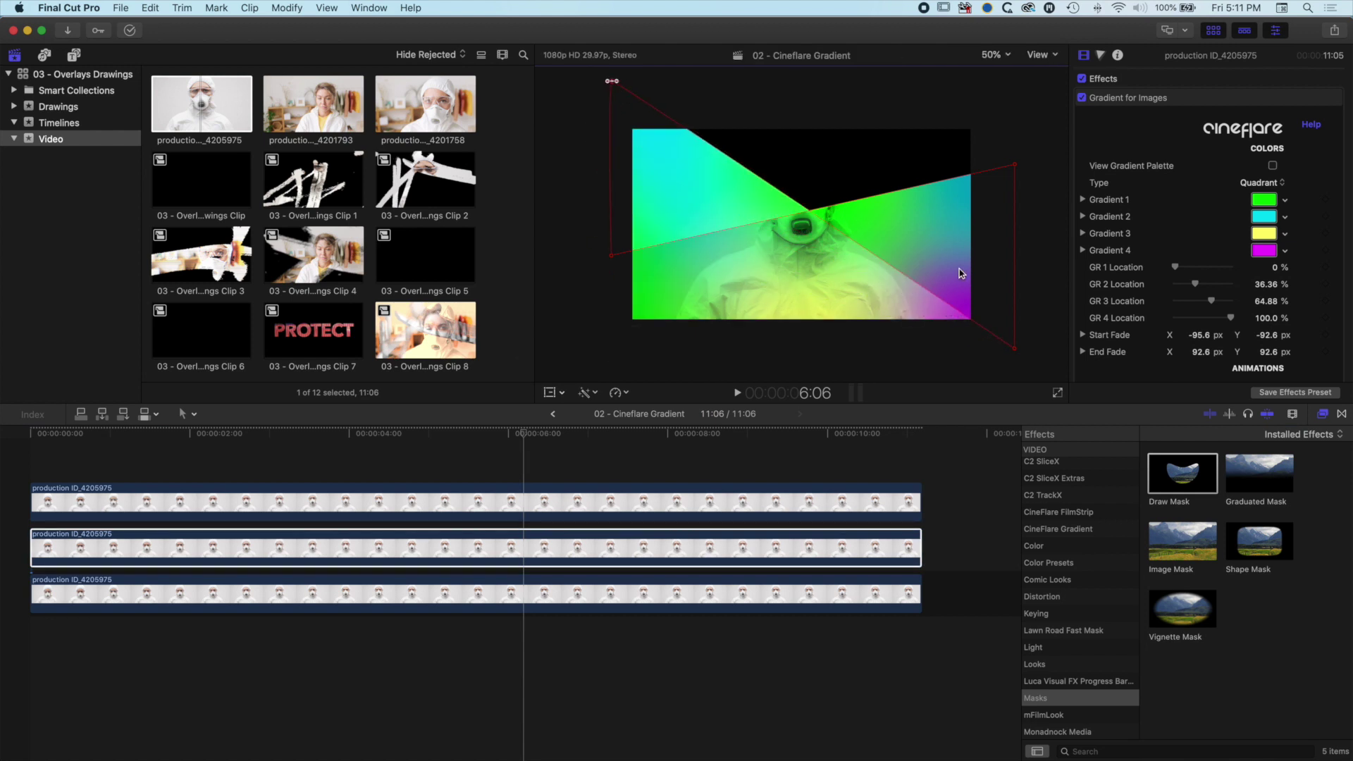
left_click_drag(1015, 344, 996, 86)
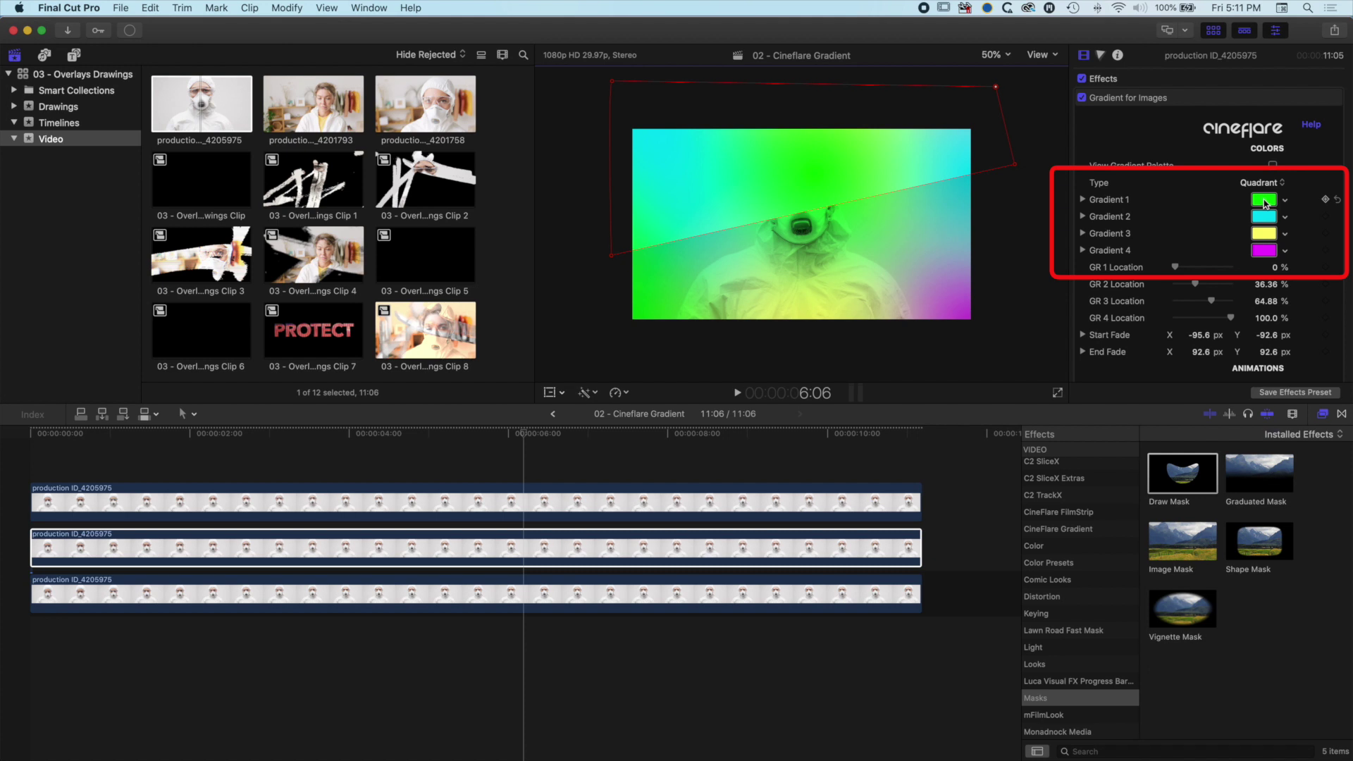
left_click(1264, 201)
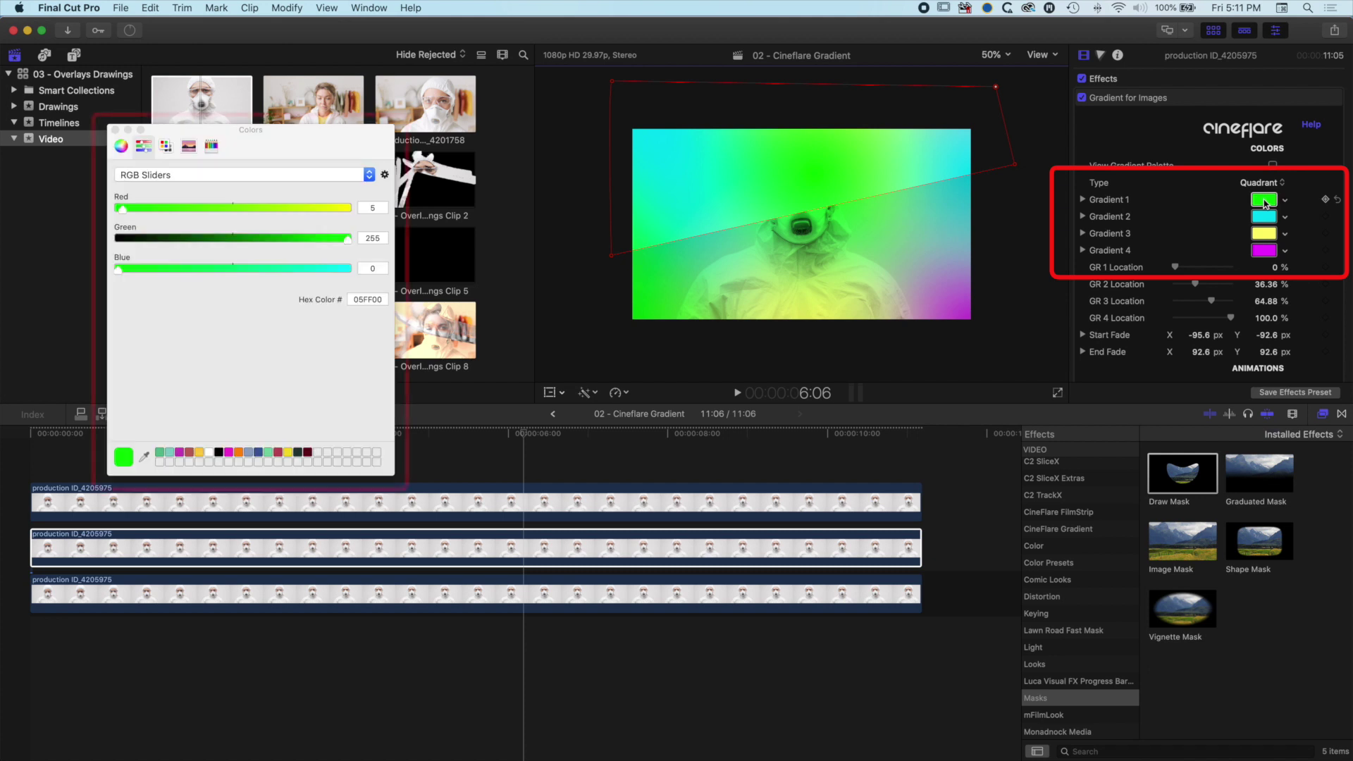
Step: Set Gradient 1 to orange, Gradient 2 to magenta and Gradient 4 to yellow
left_click(239, 454)
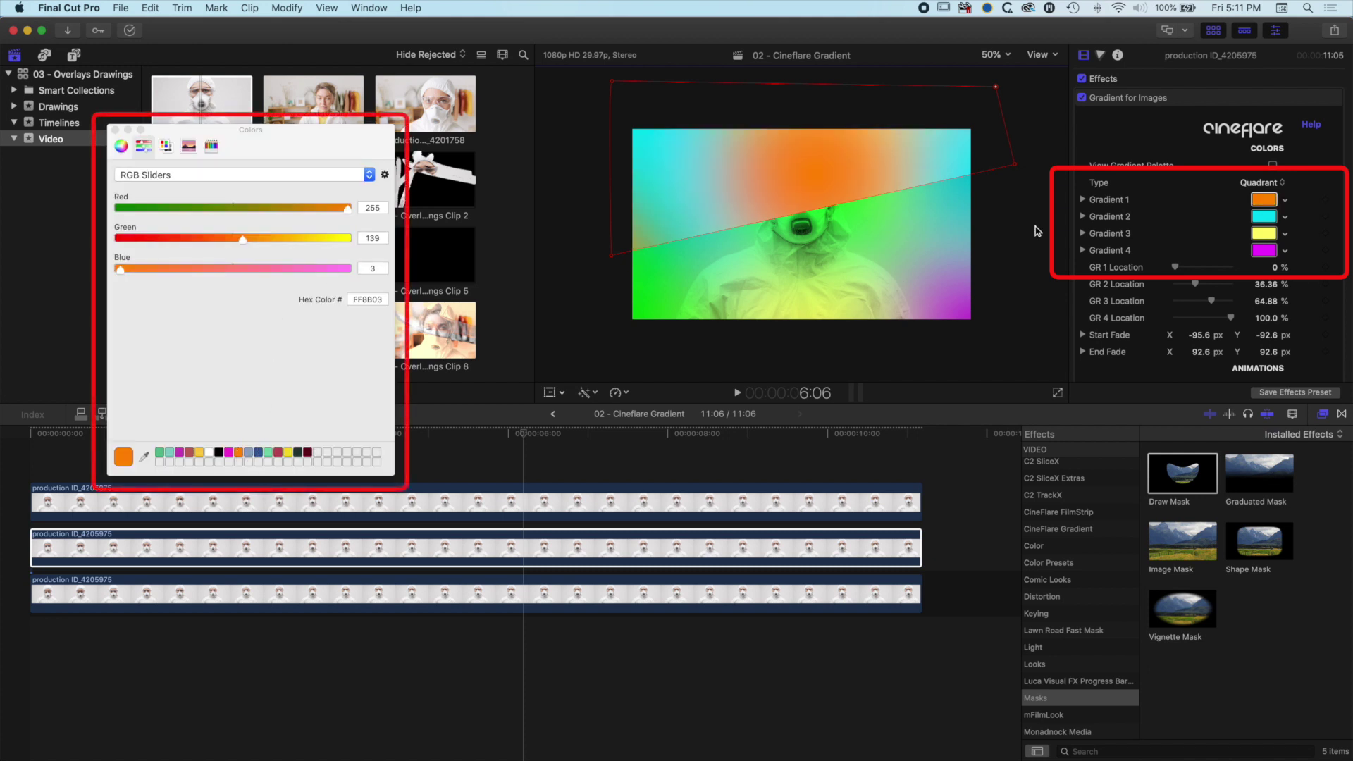
left_click(1264, 217)
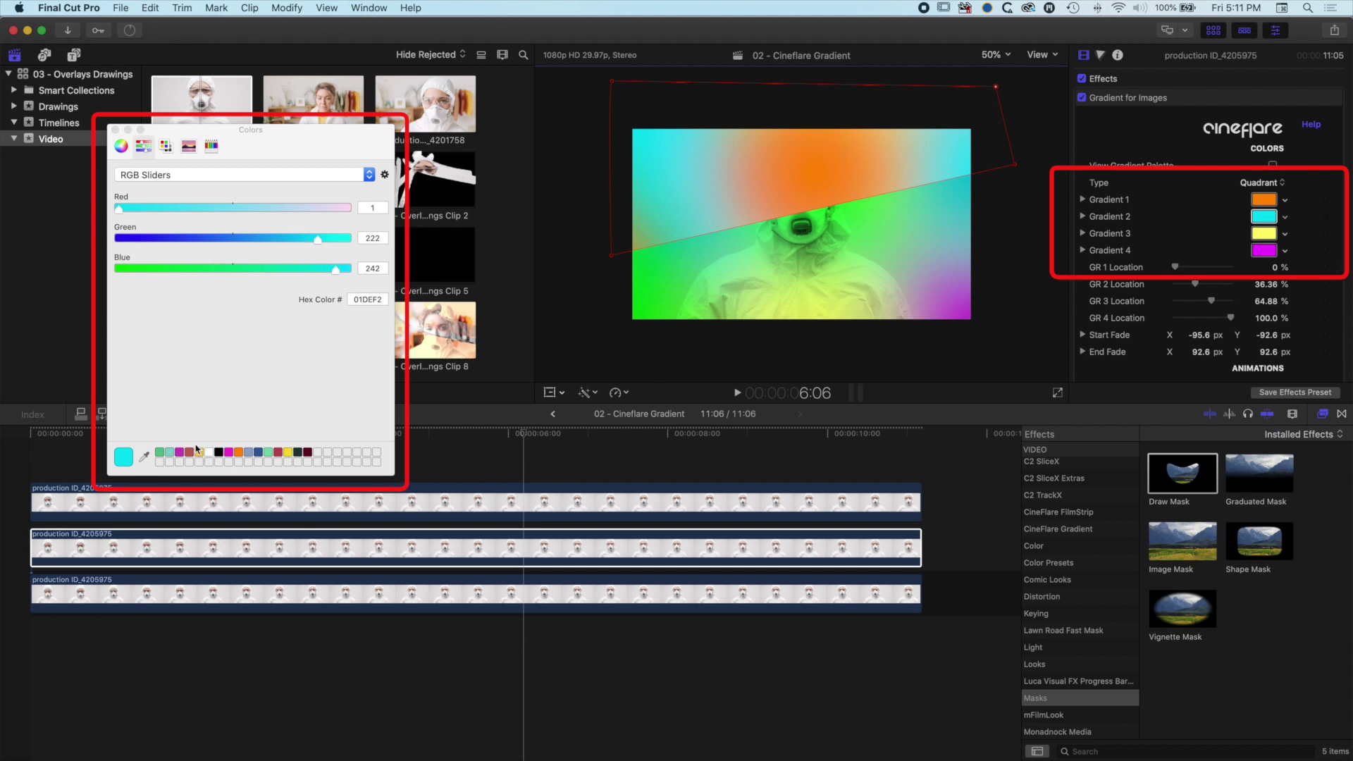
left_click(229, 453)
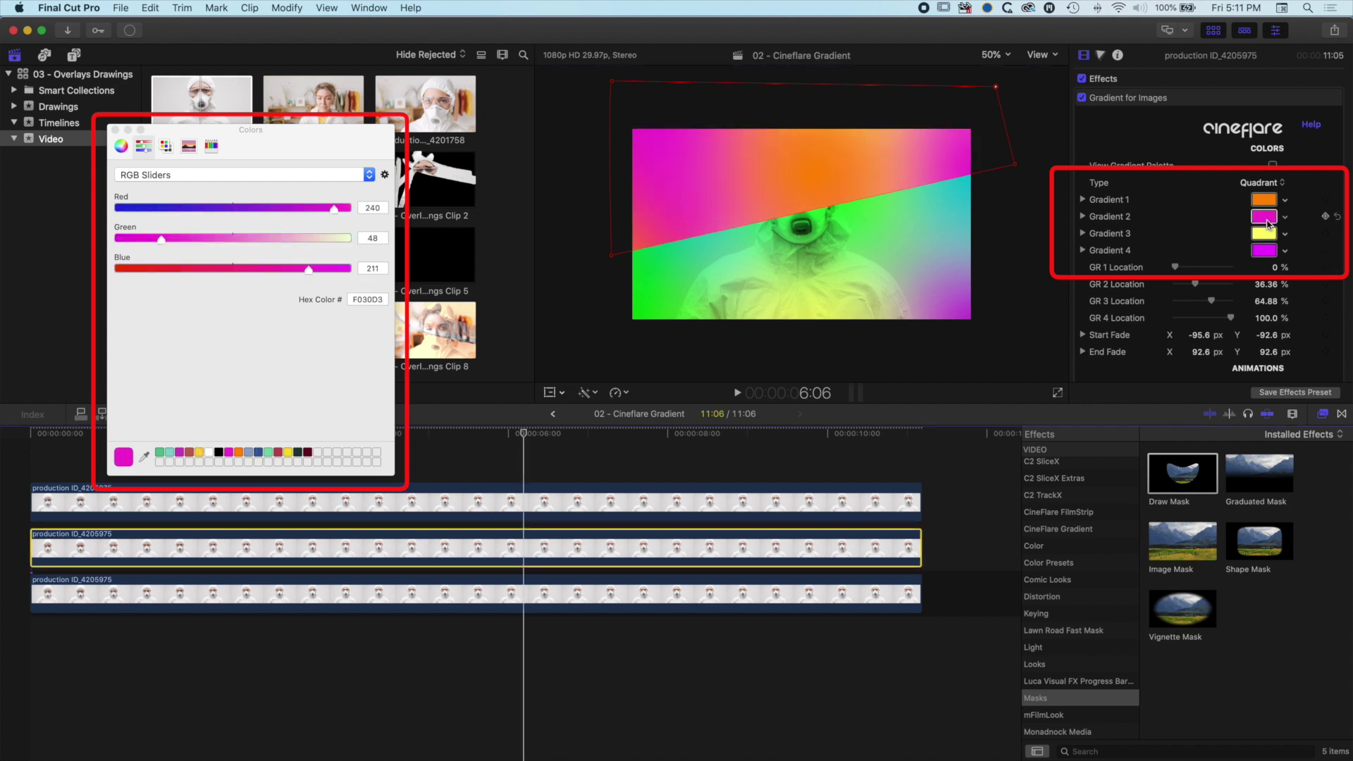
left_click(1264, 251)
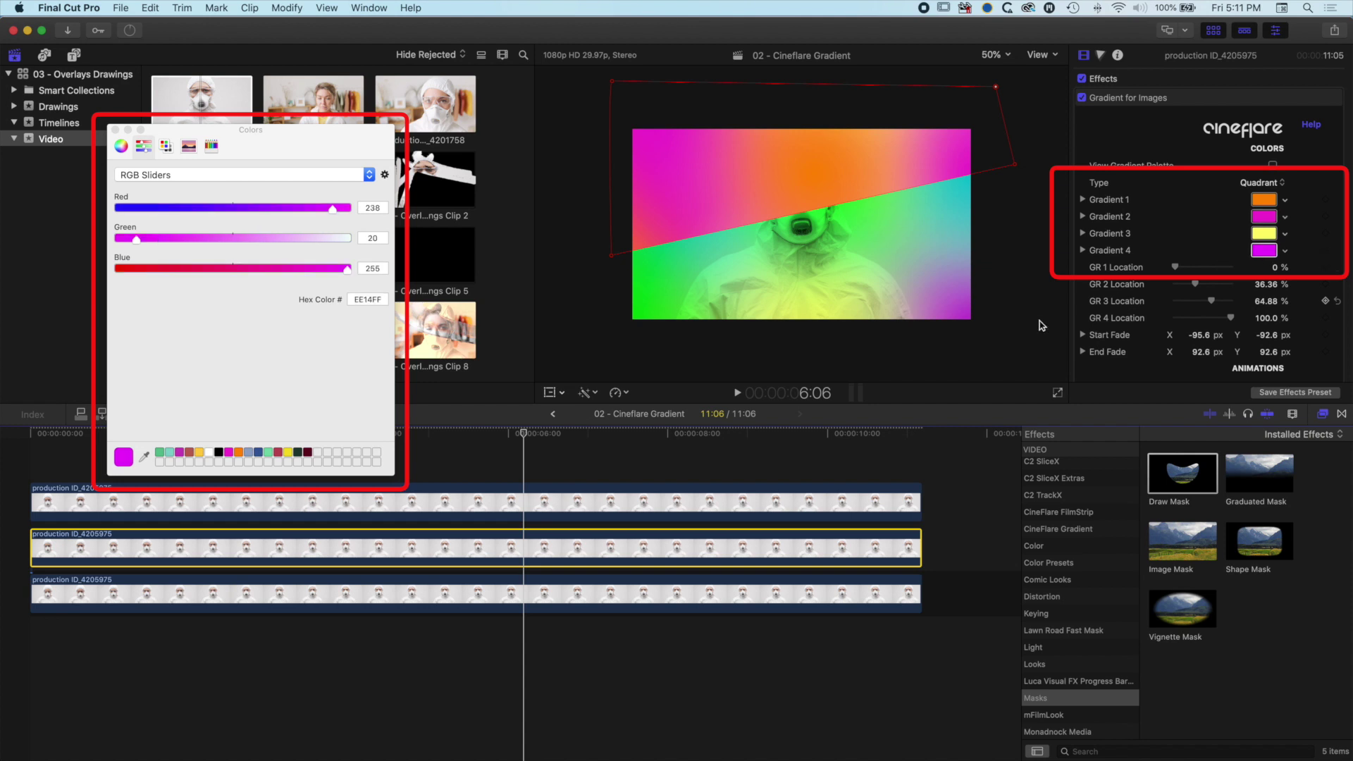
left_click(288, 453)
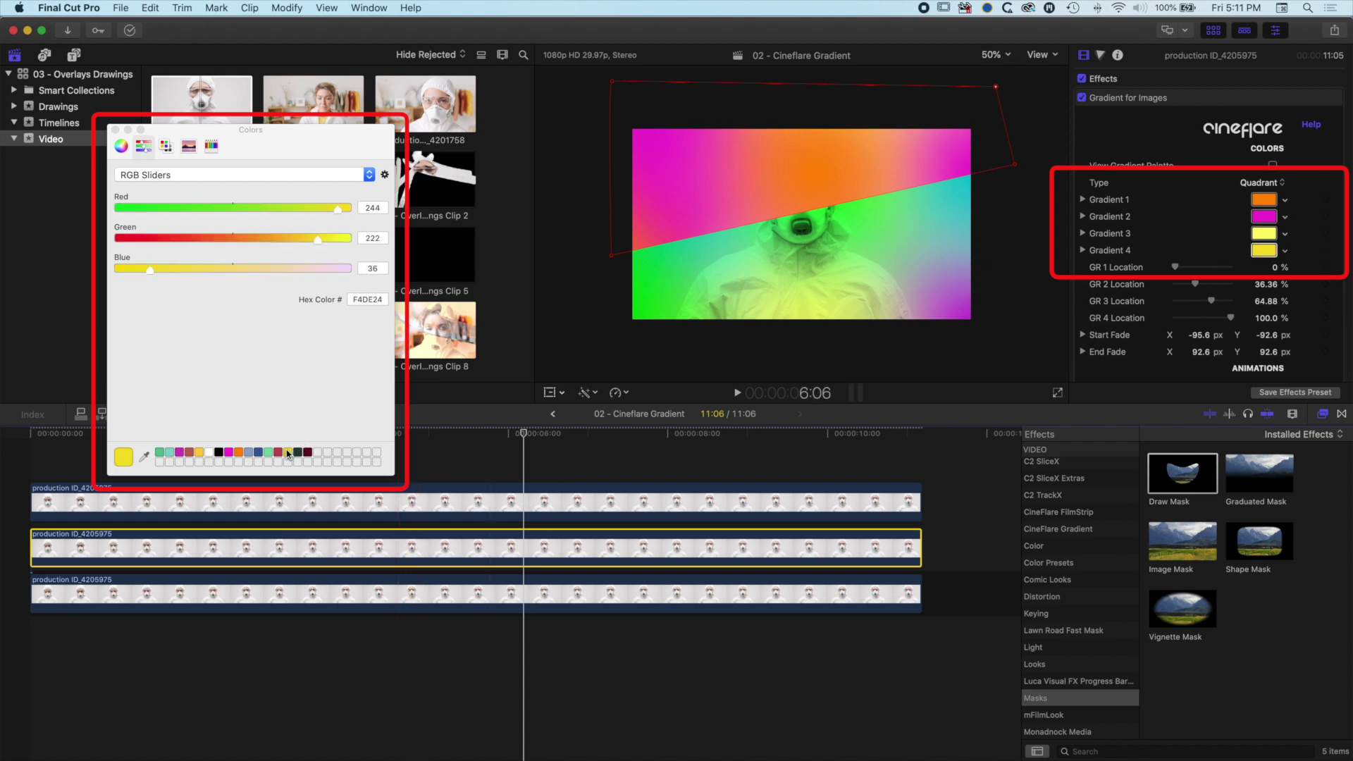
left_click(116, 129)
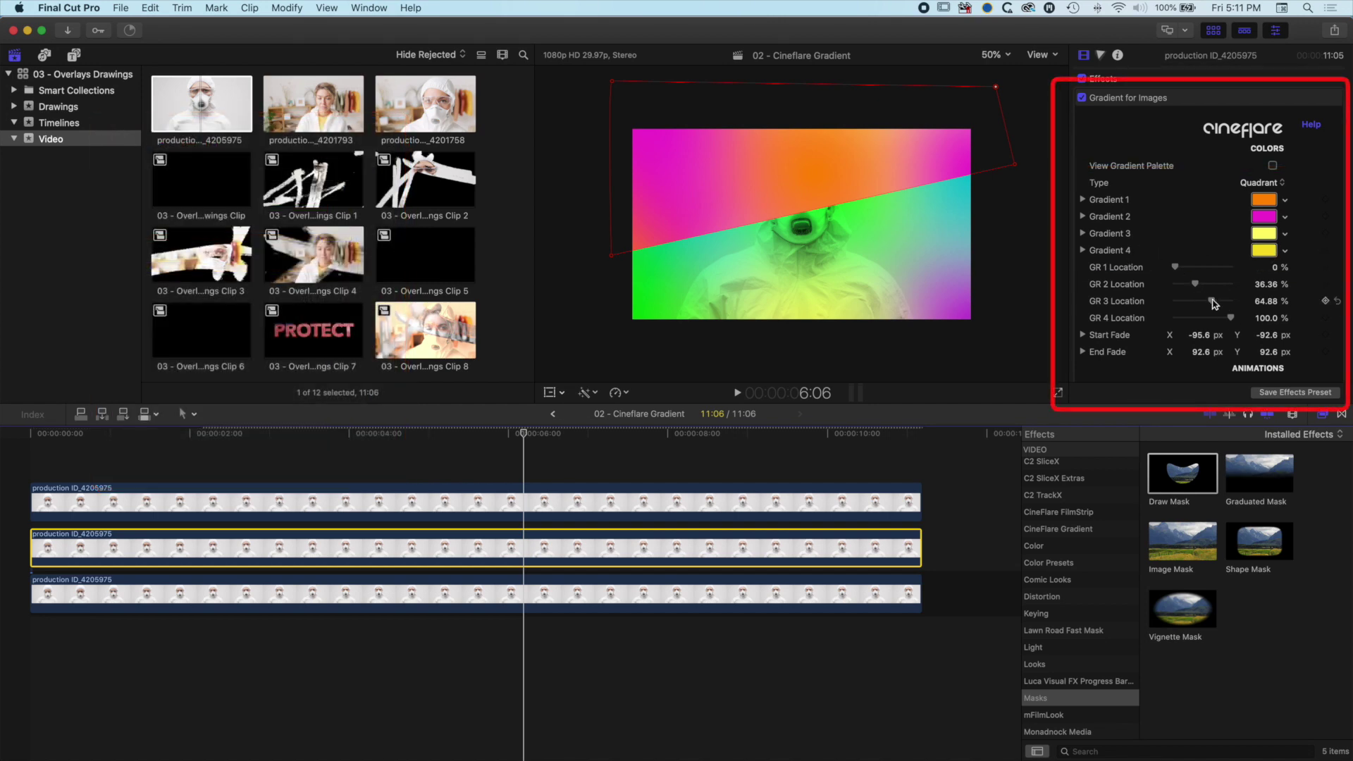
Step: Move the gradient stops lower to 14.69%, 27.06% and 79.55%, then preview across time
left_click_drag(1209, 303, 1191, 284)
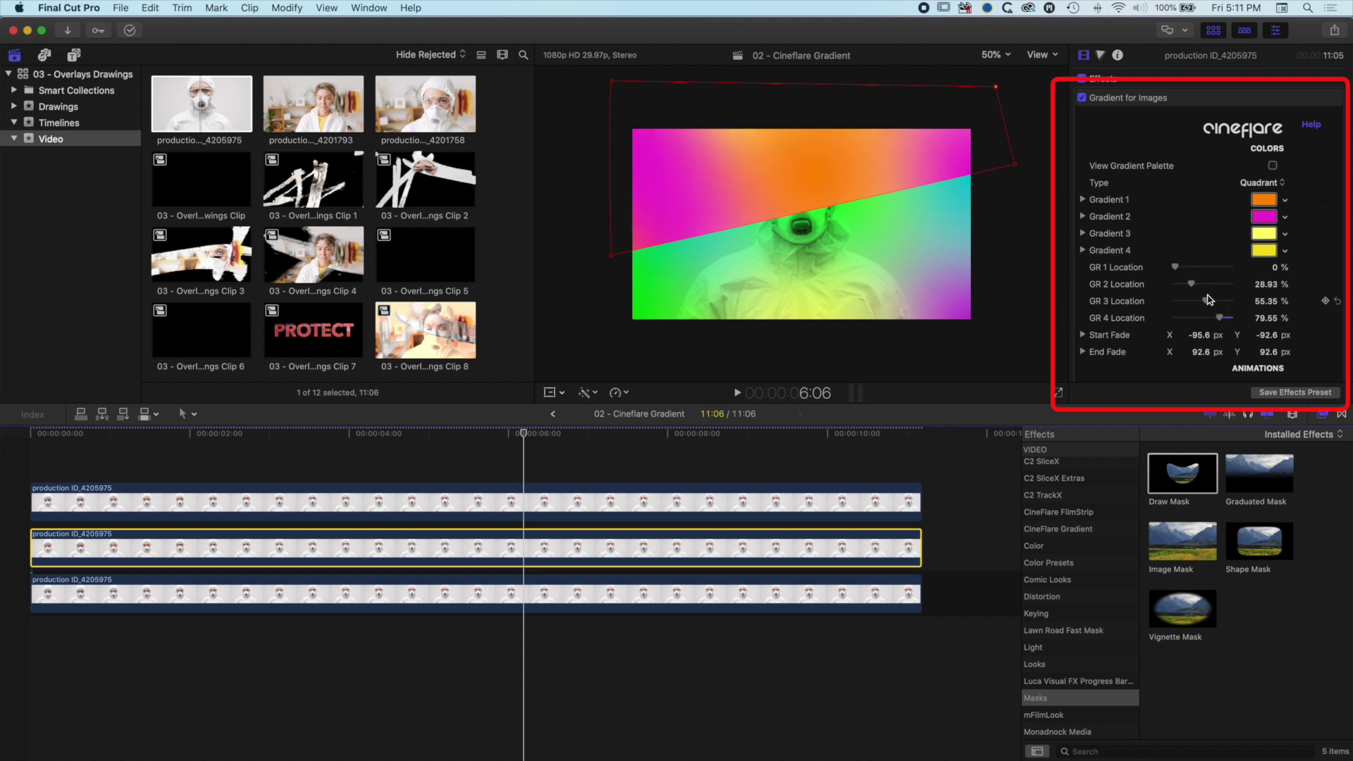
left_click_drag(1202, 303, 1185, 284)
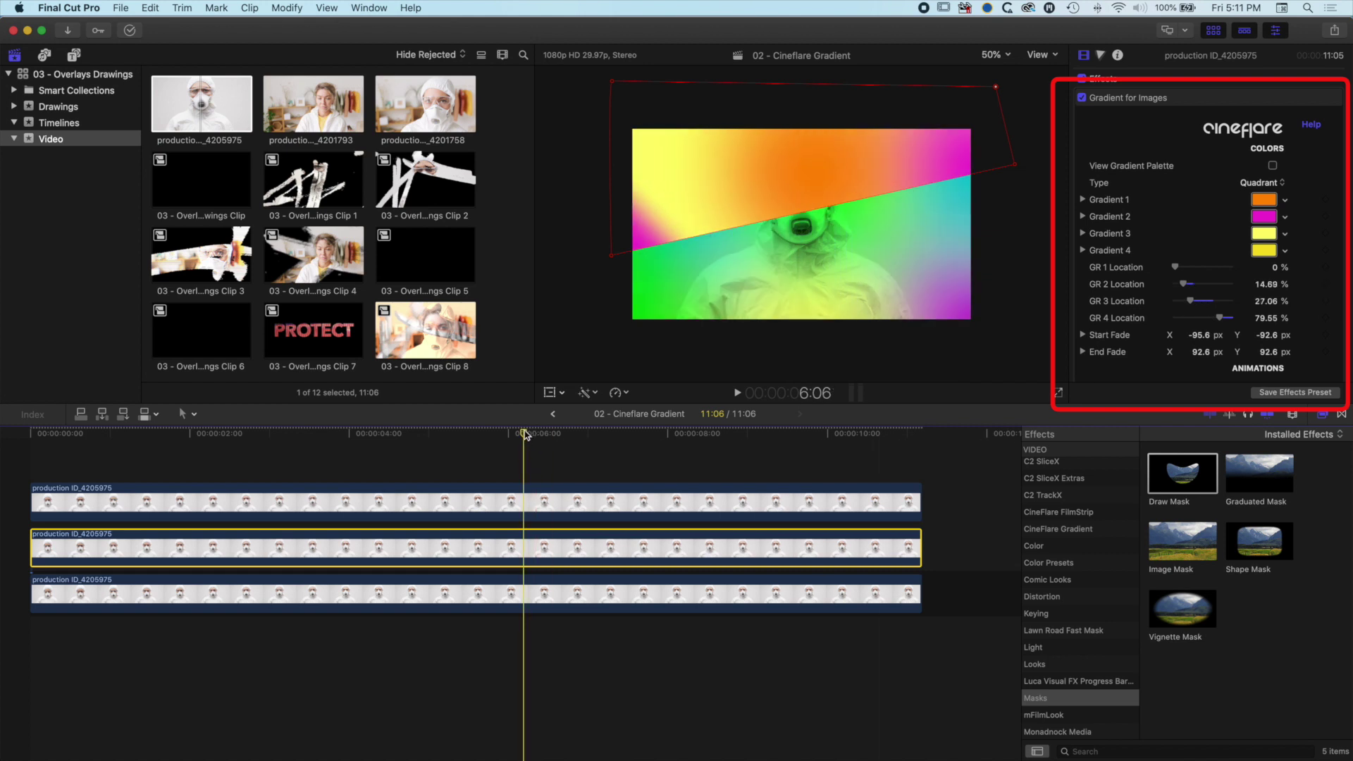
left_click_drag(525, 435, 699, 435)
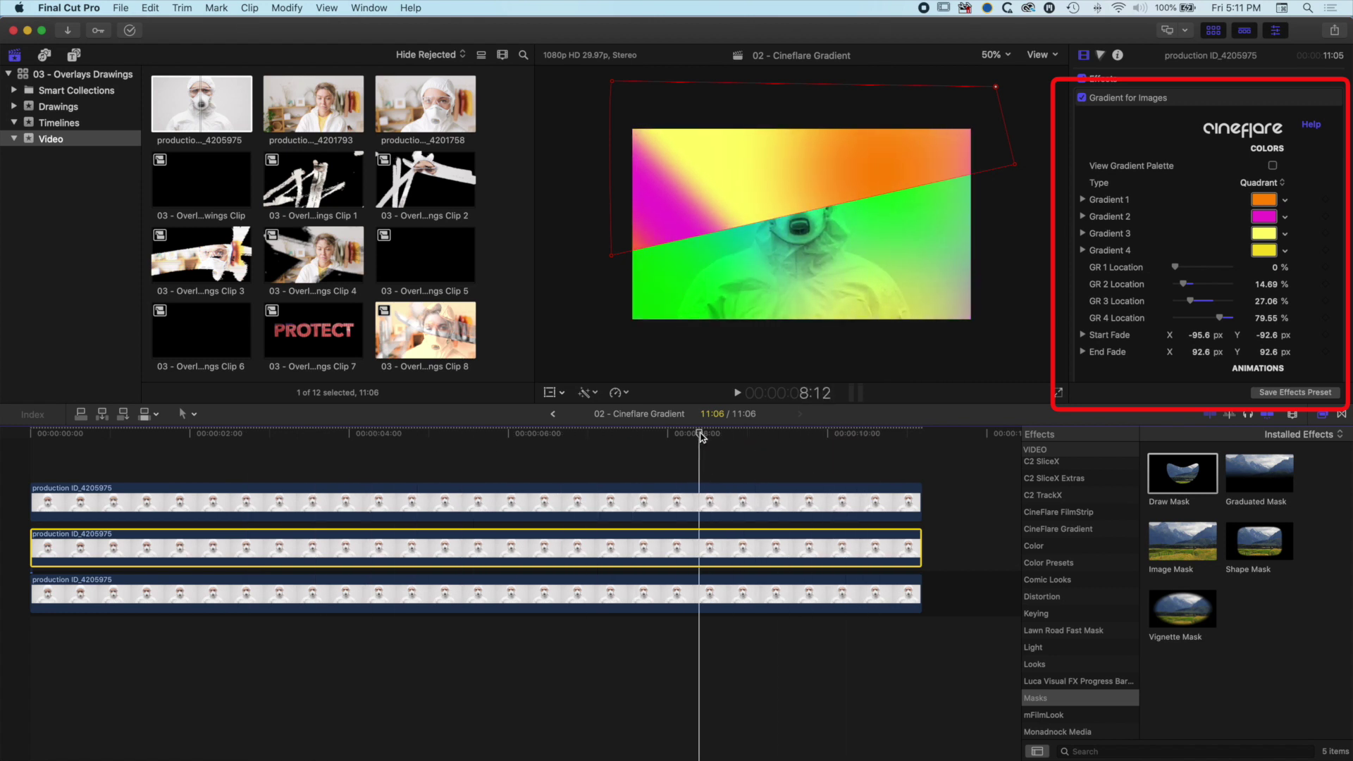
Step: Change Gradient 2's colour from magenta to pale orange and preview it along the clip
left_click(1285, 217)
left_click_drag(1261, 324, 1215, 246)
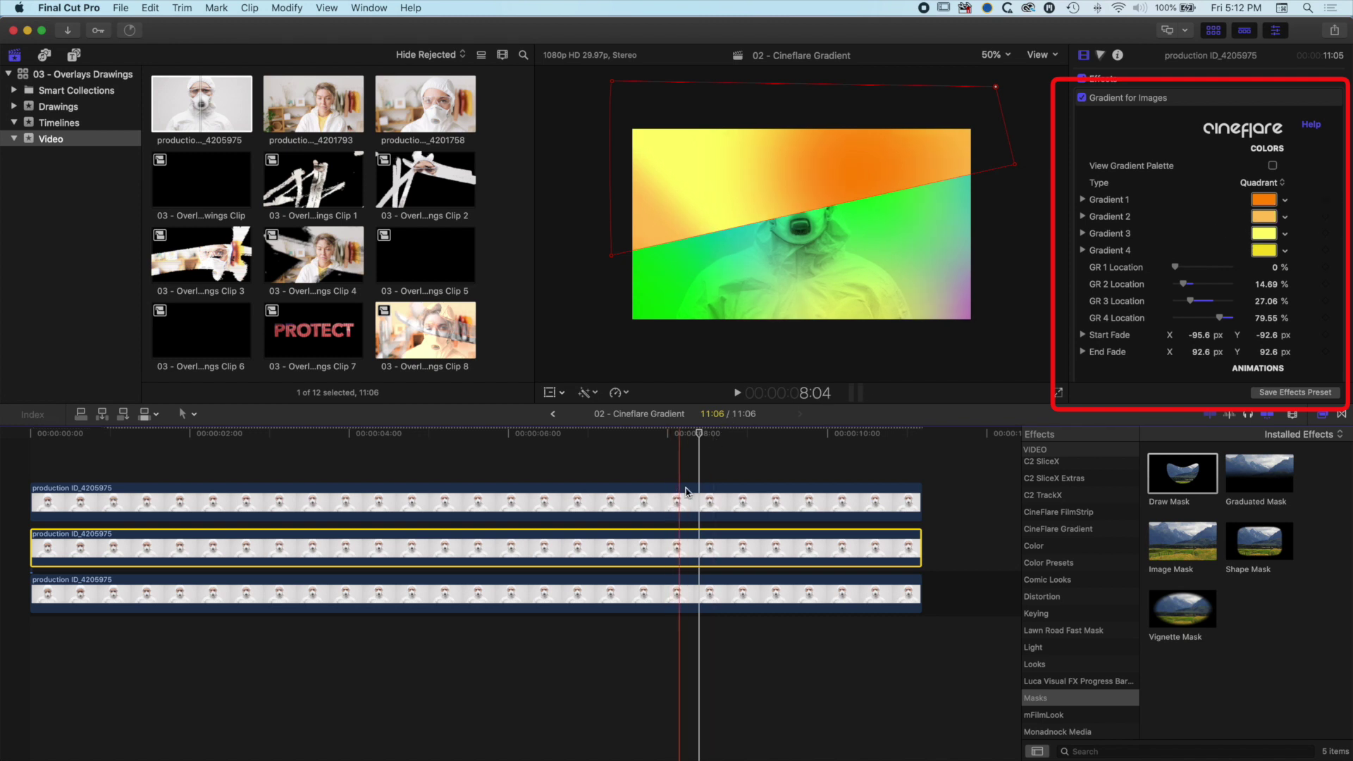
left_click_drag(698, 436, 519, 458)
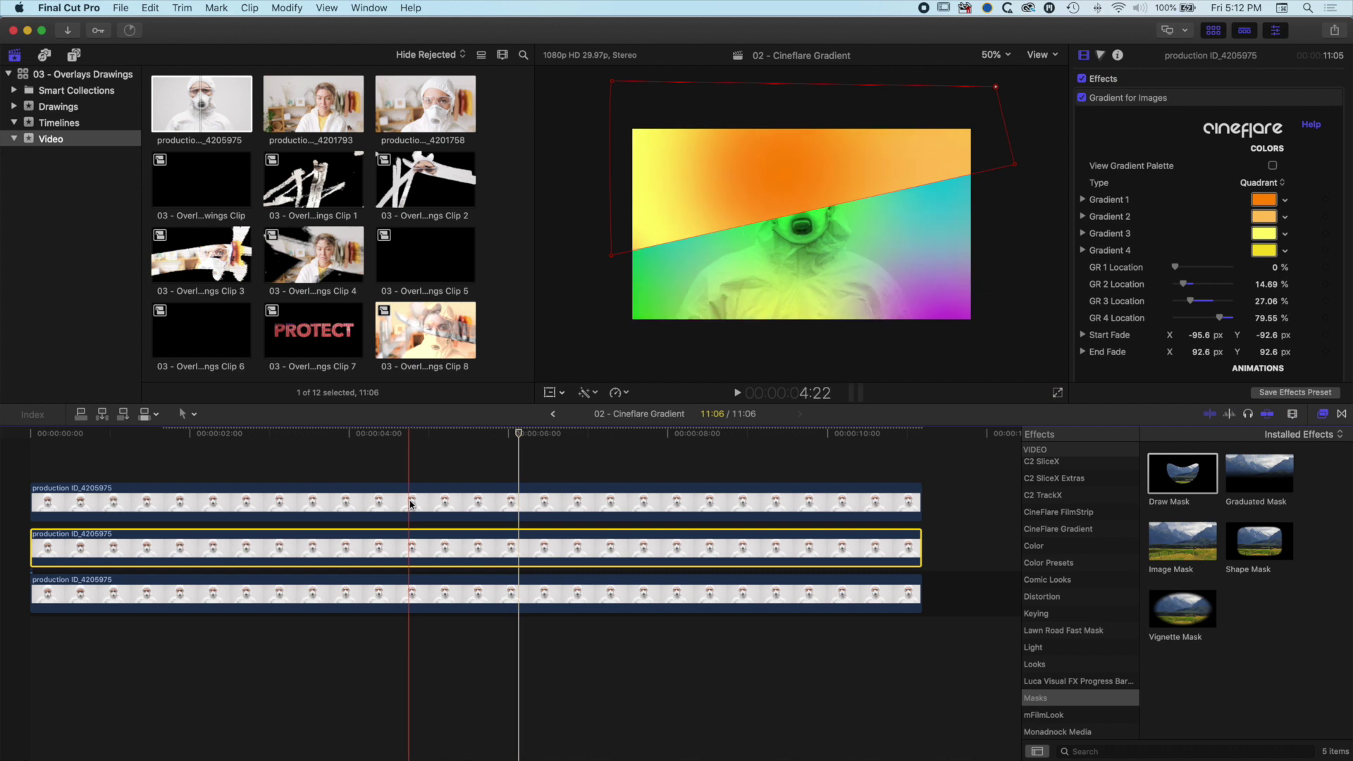
Step: Duplicate the top masked gradient clip onto a new lane above and select the copy
left_click(410, 503)
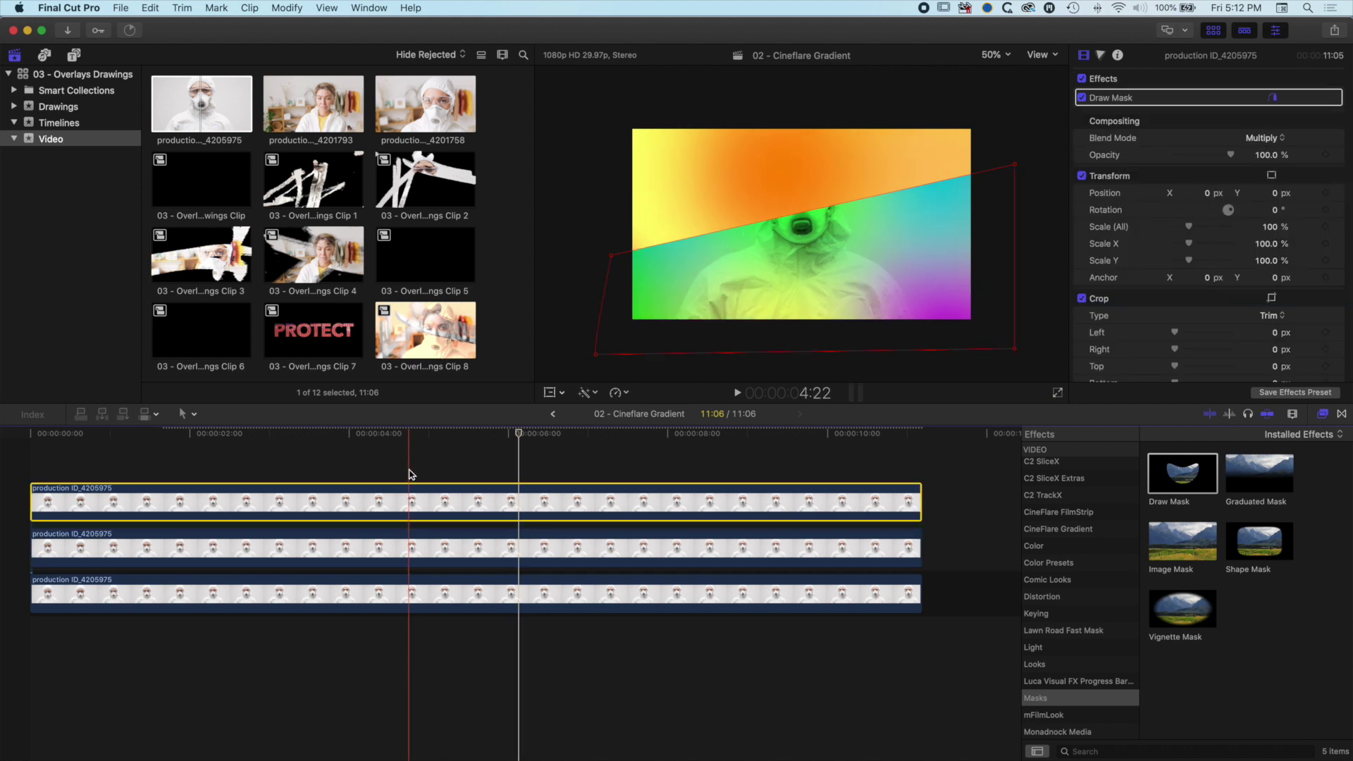
left_click_drag(412, 501, 411, 461)
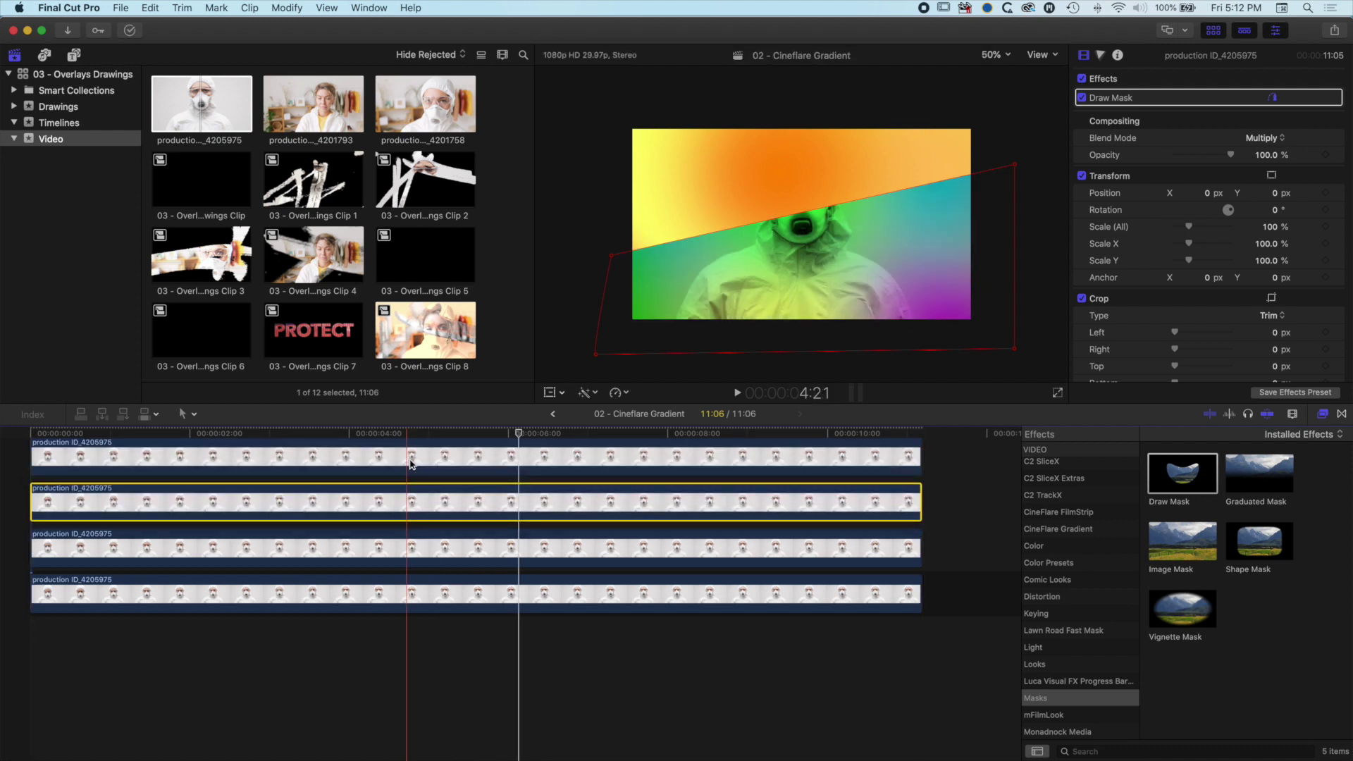
left_click(415, 491)
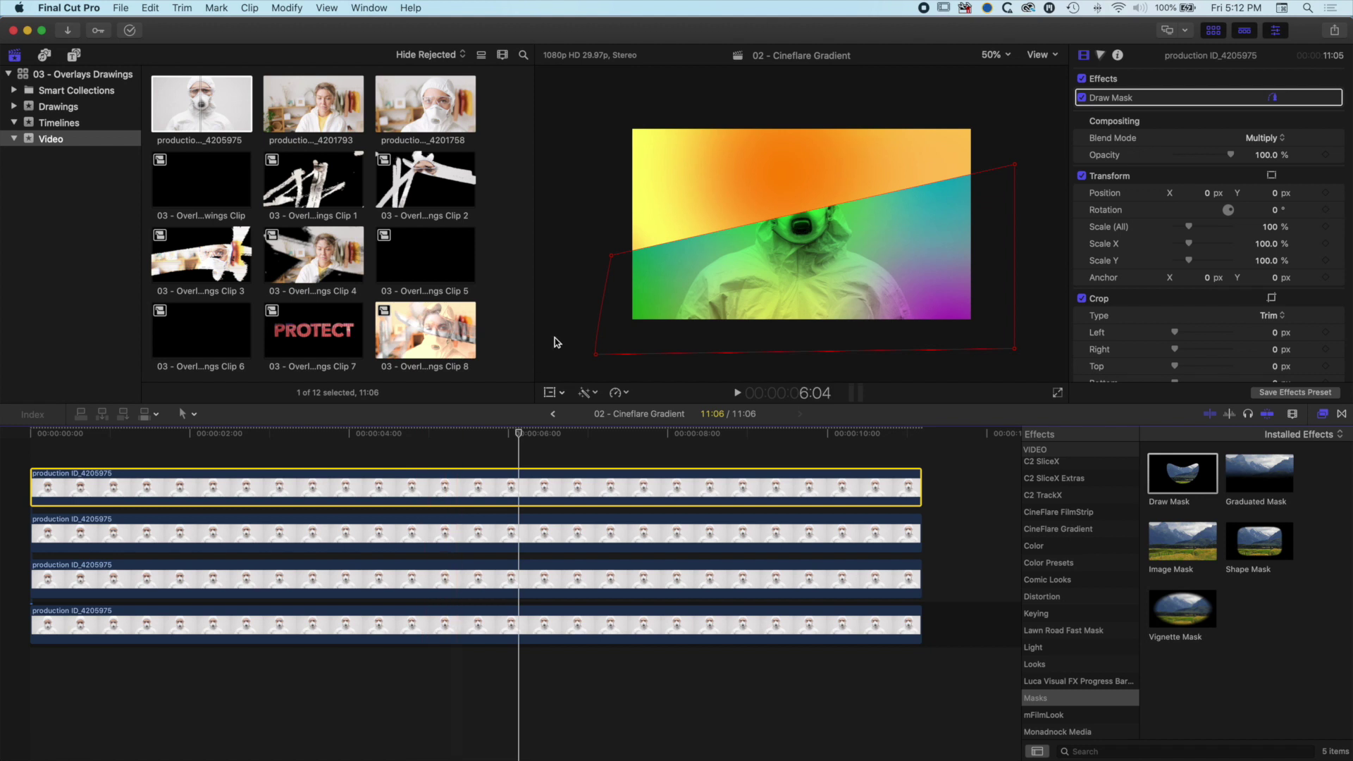
Step: Drag the mask's bottom corners up to the top corners, then play back from the start
left_click_drag(596, 356, 610, 90)
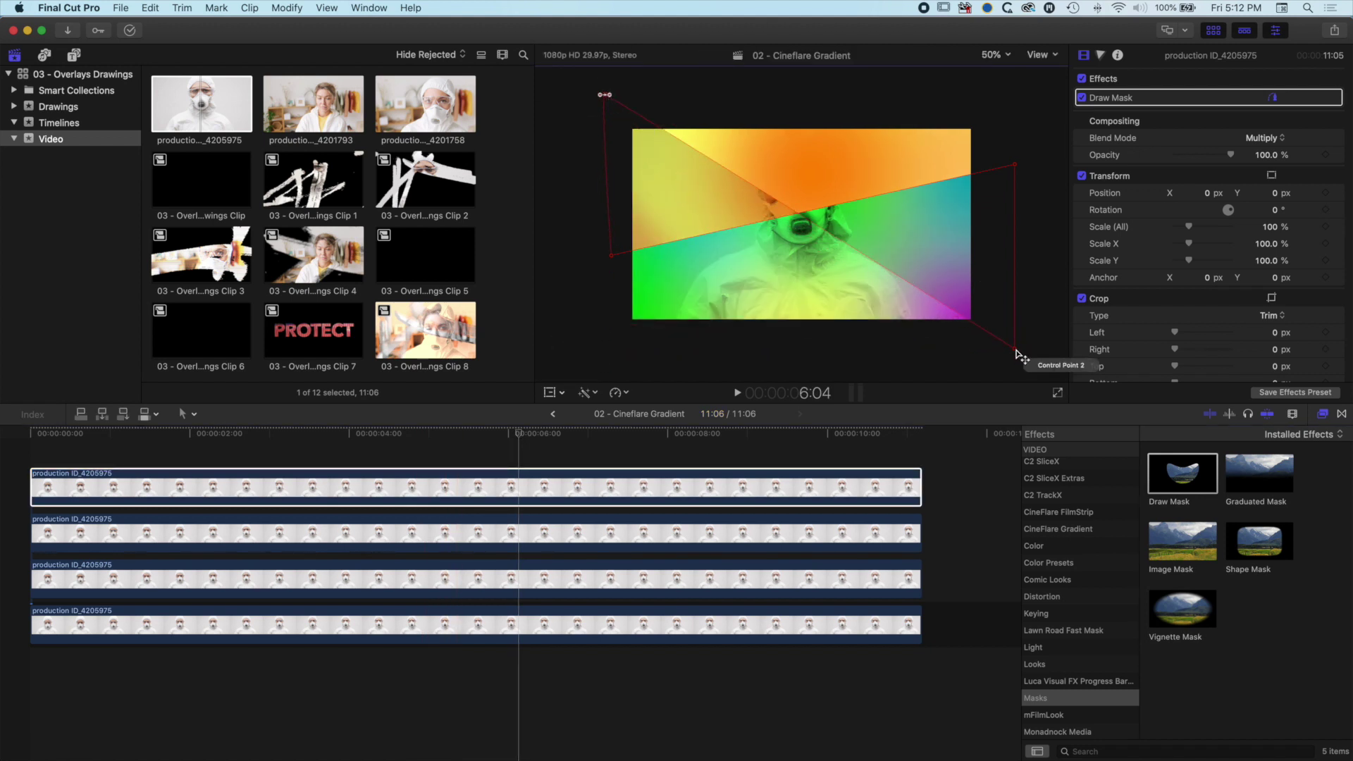
left_click_drag(1014, 348, 1003, 96)
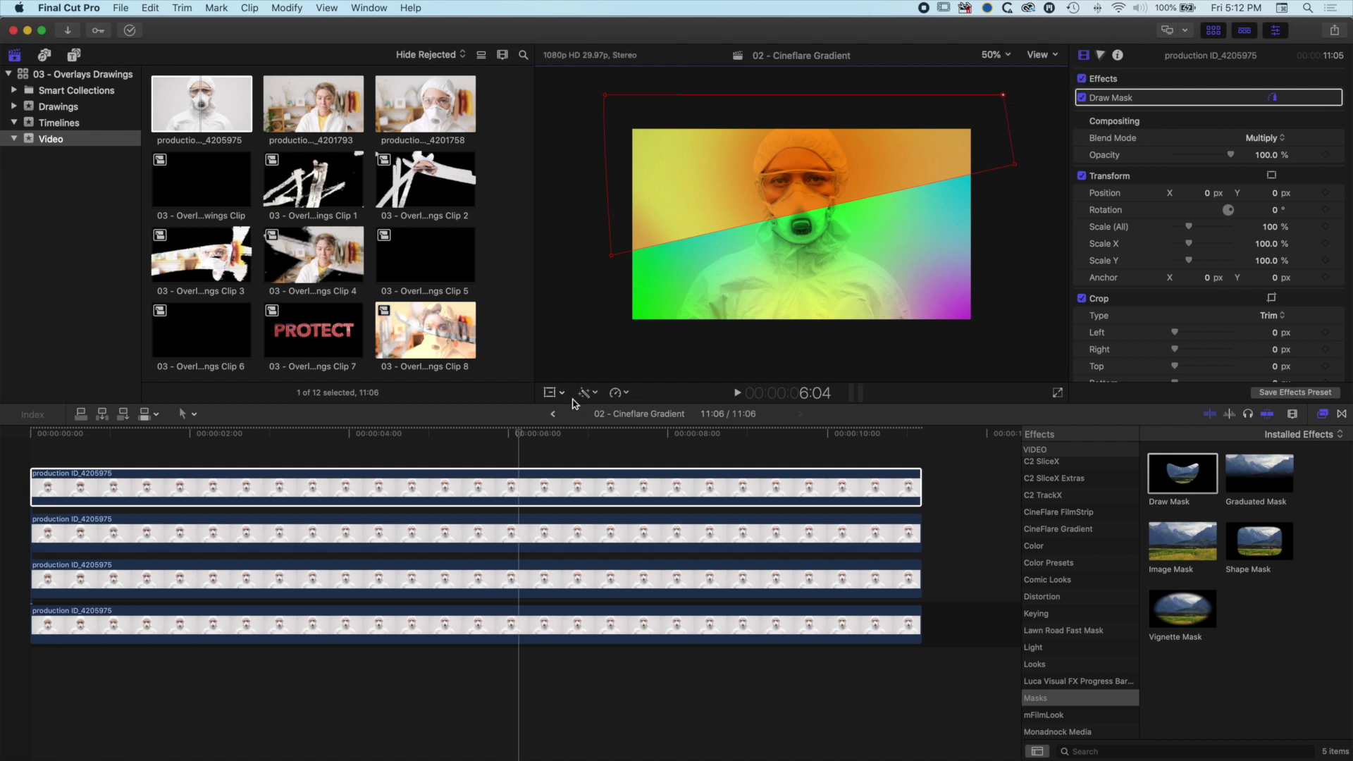
left_click(492, 461)
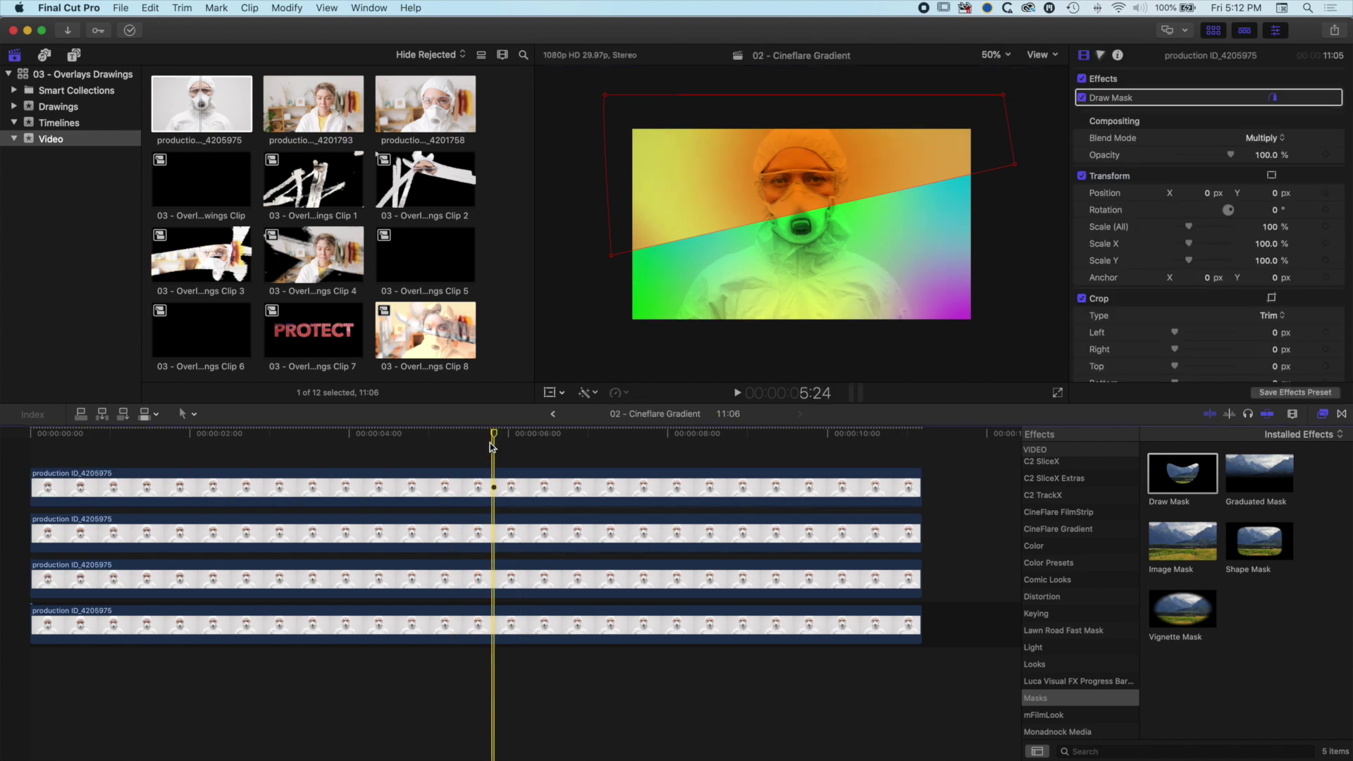
left_click_drag(493, 432, 30, 432)
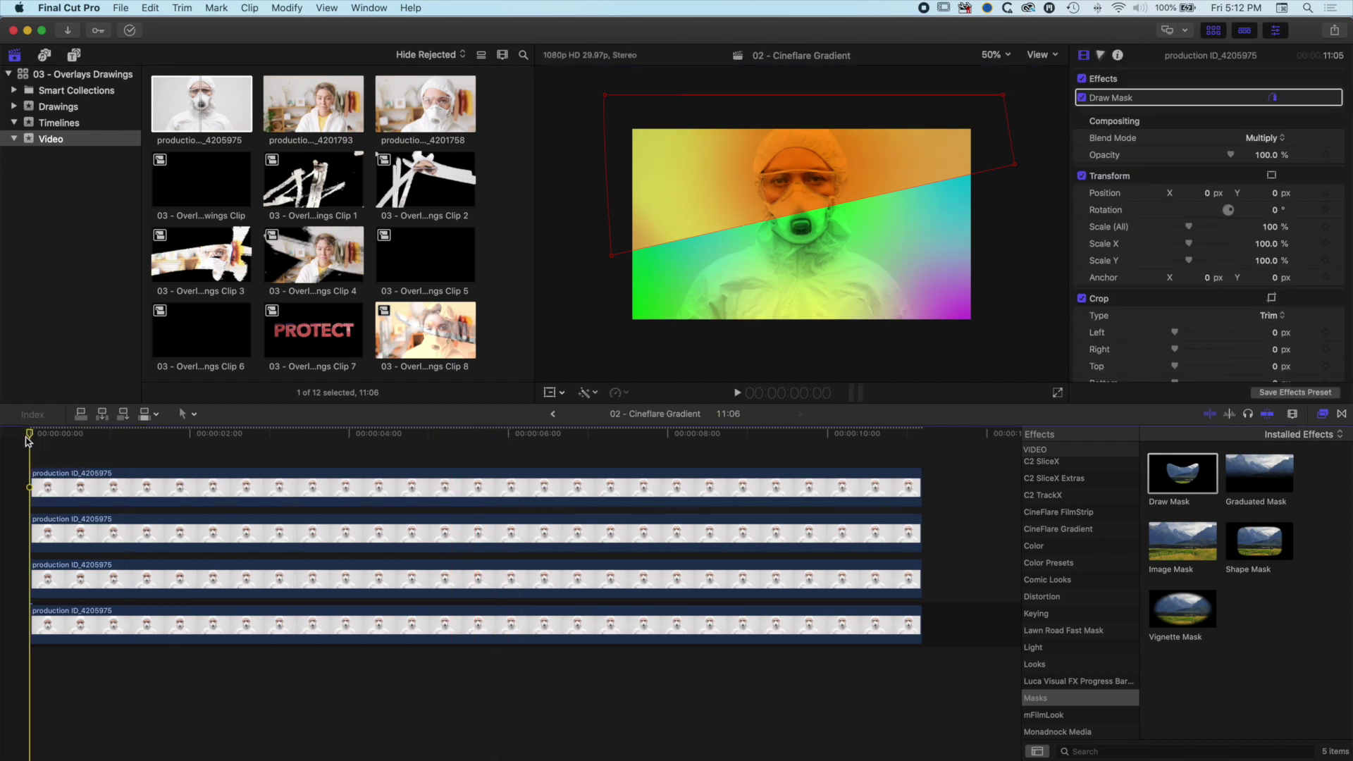
key("space")
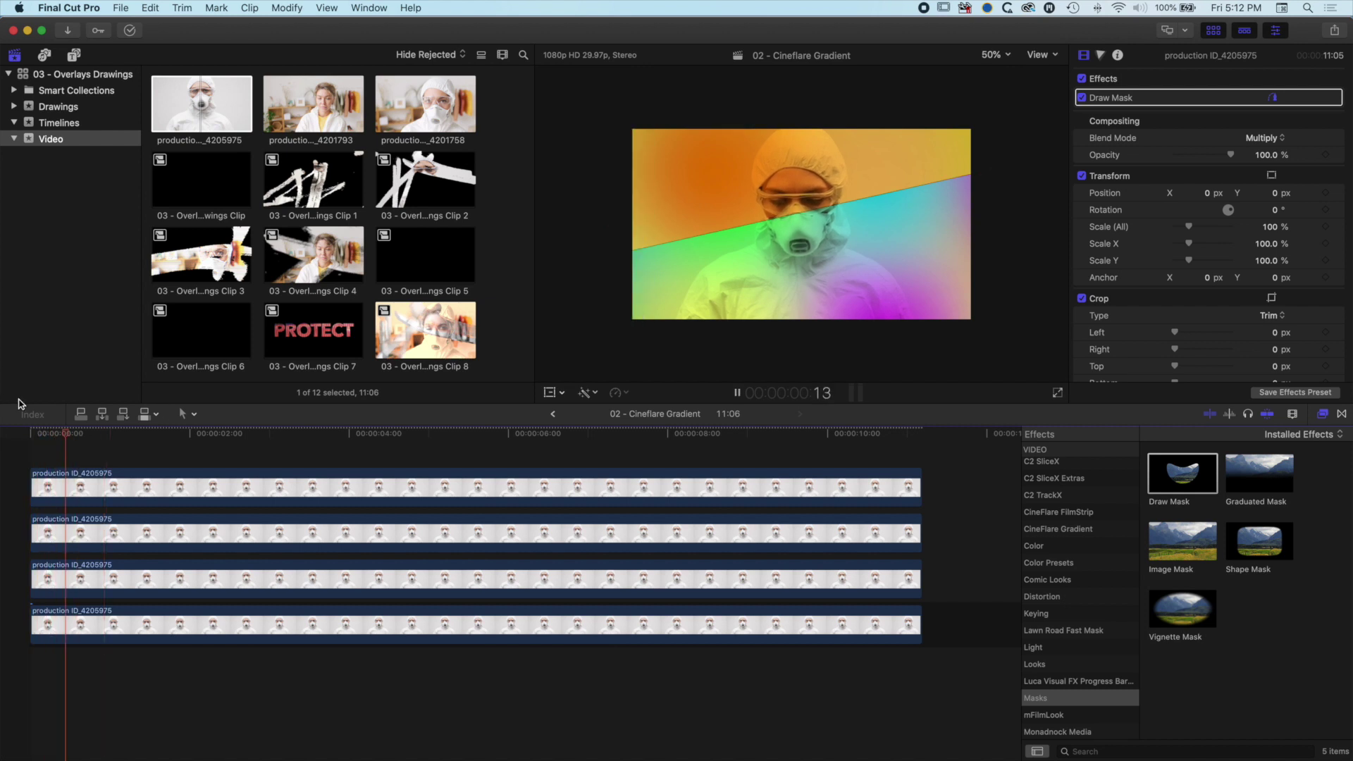
key("space")
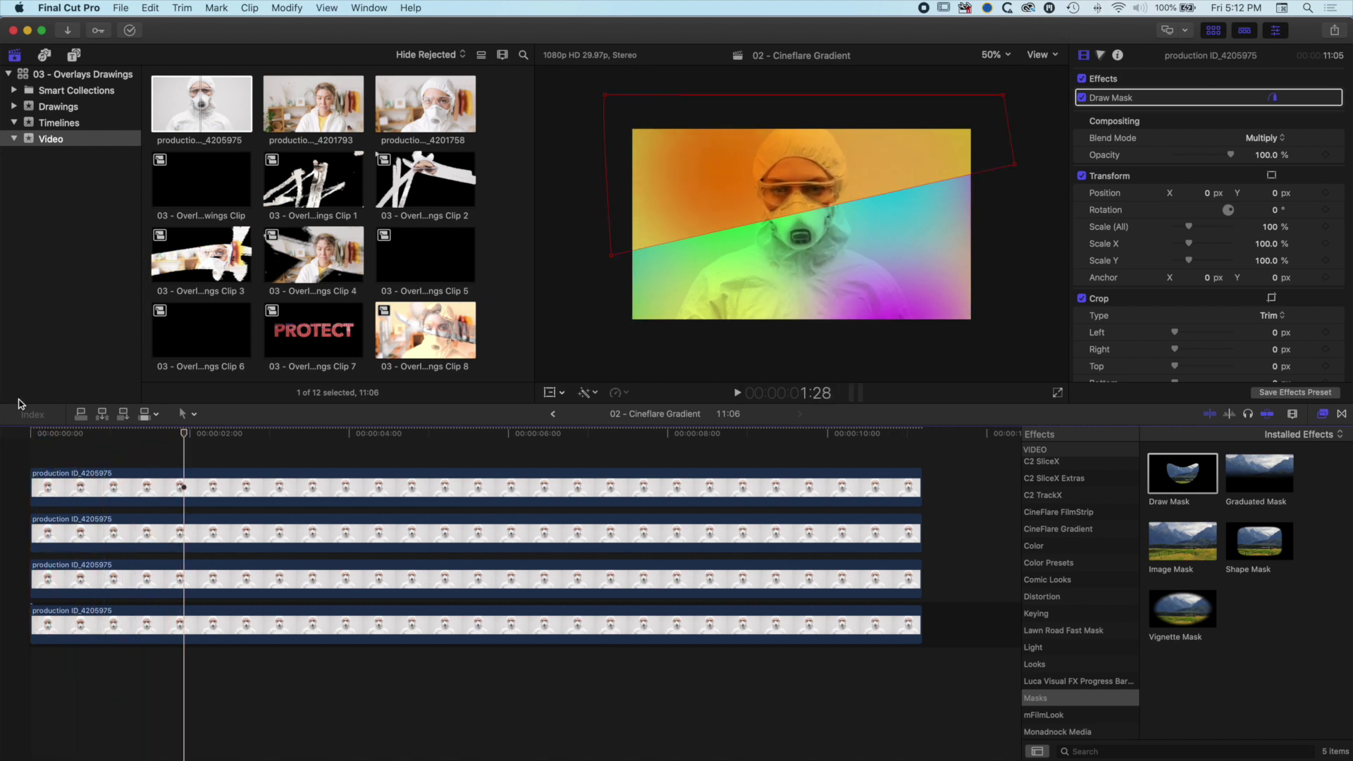
left_click(994, 55)
left_click(1004, 140)
key("Home")
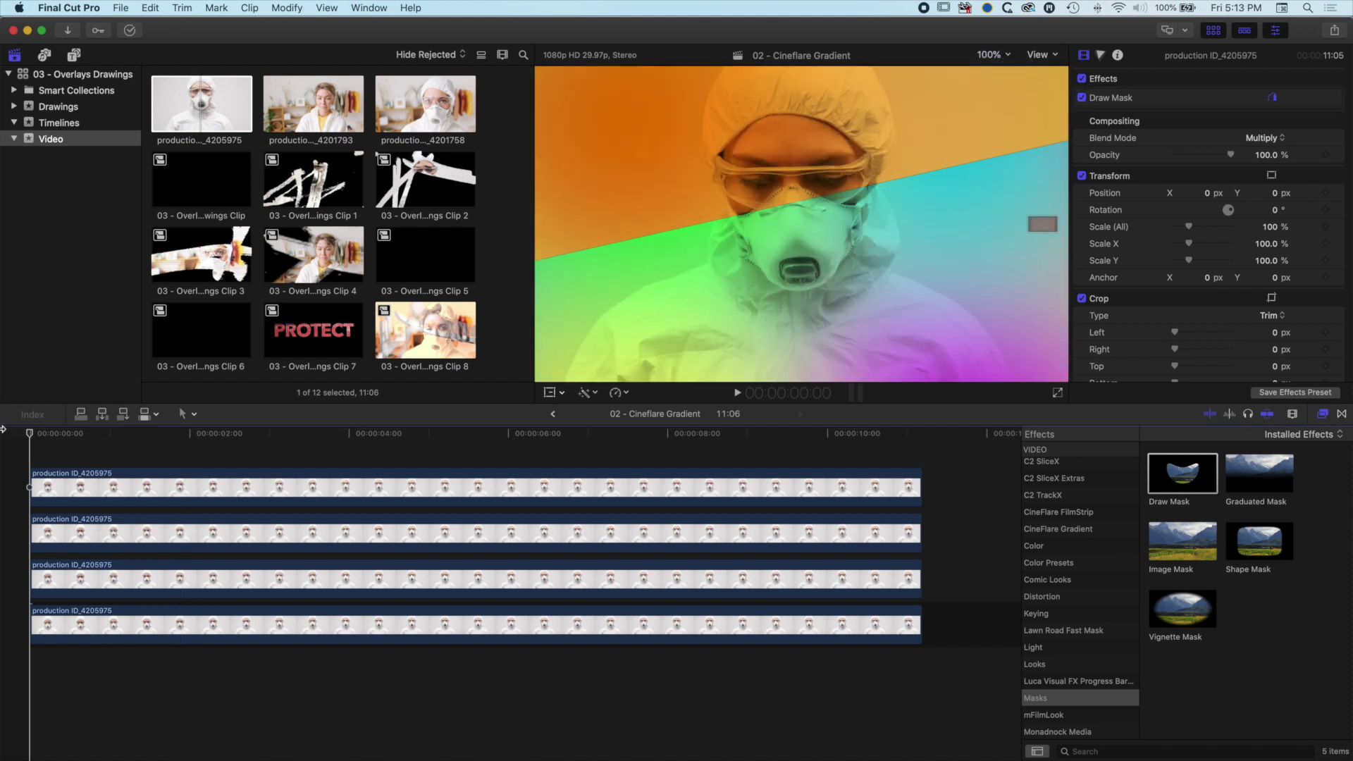
key("space")
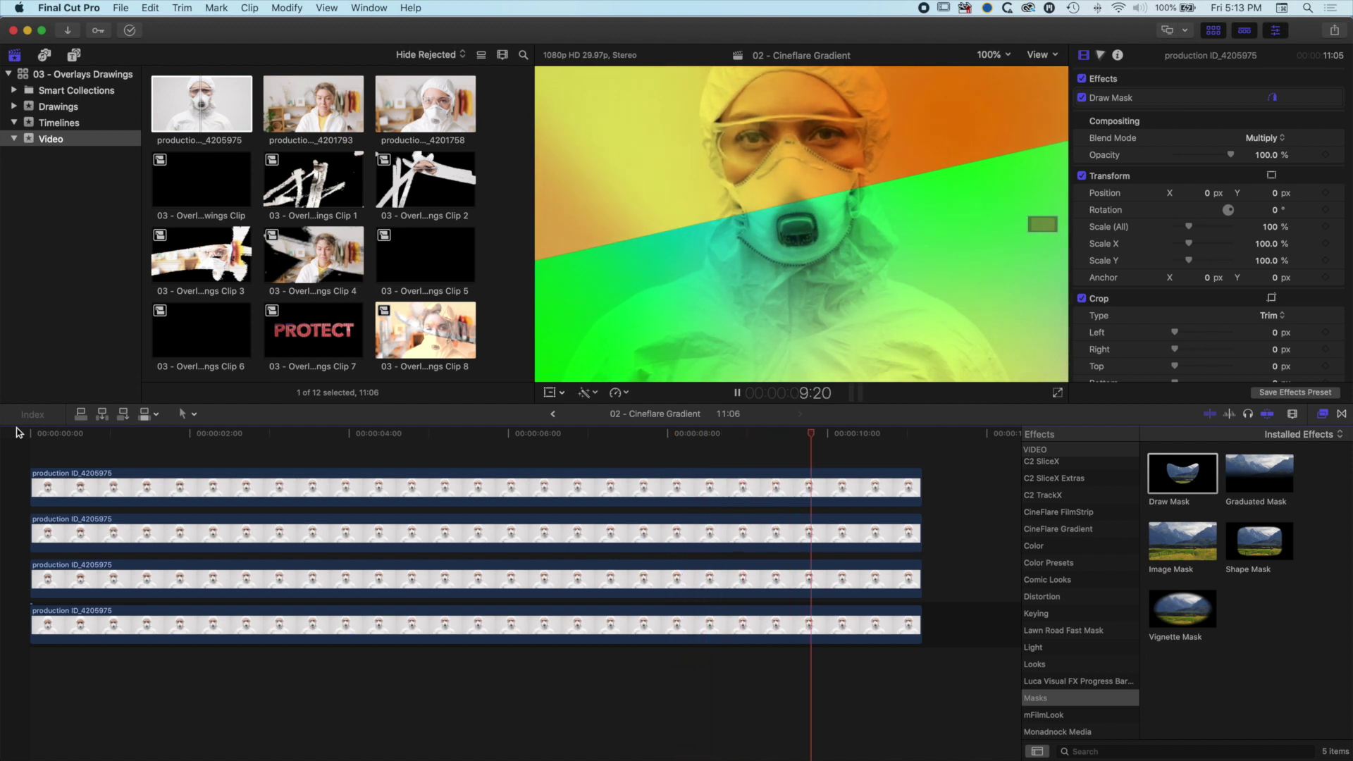
key("space")
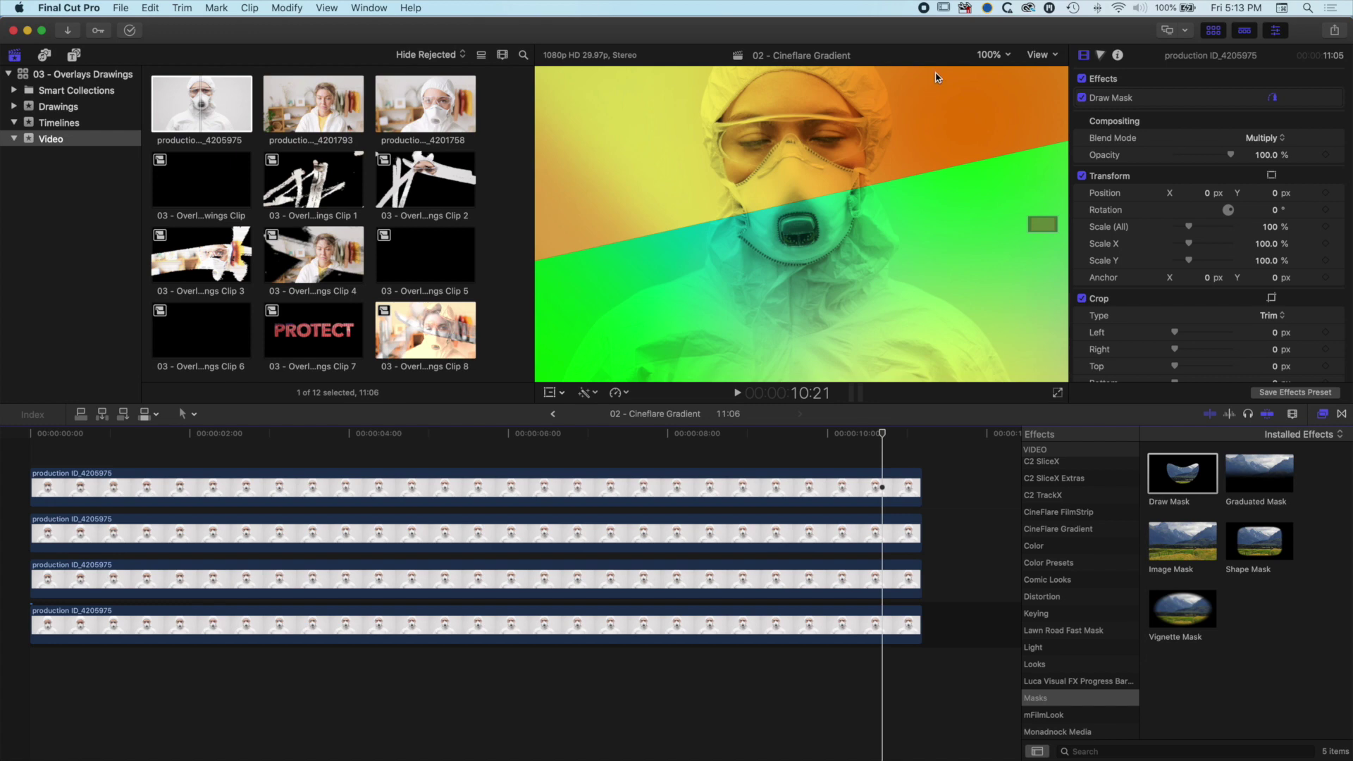
left_click(990, 55)
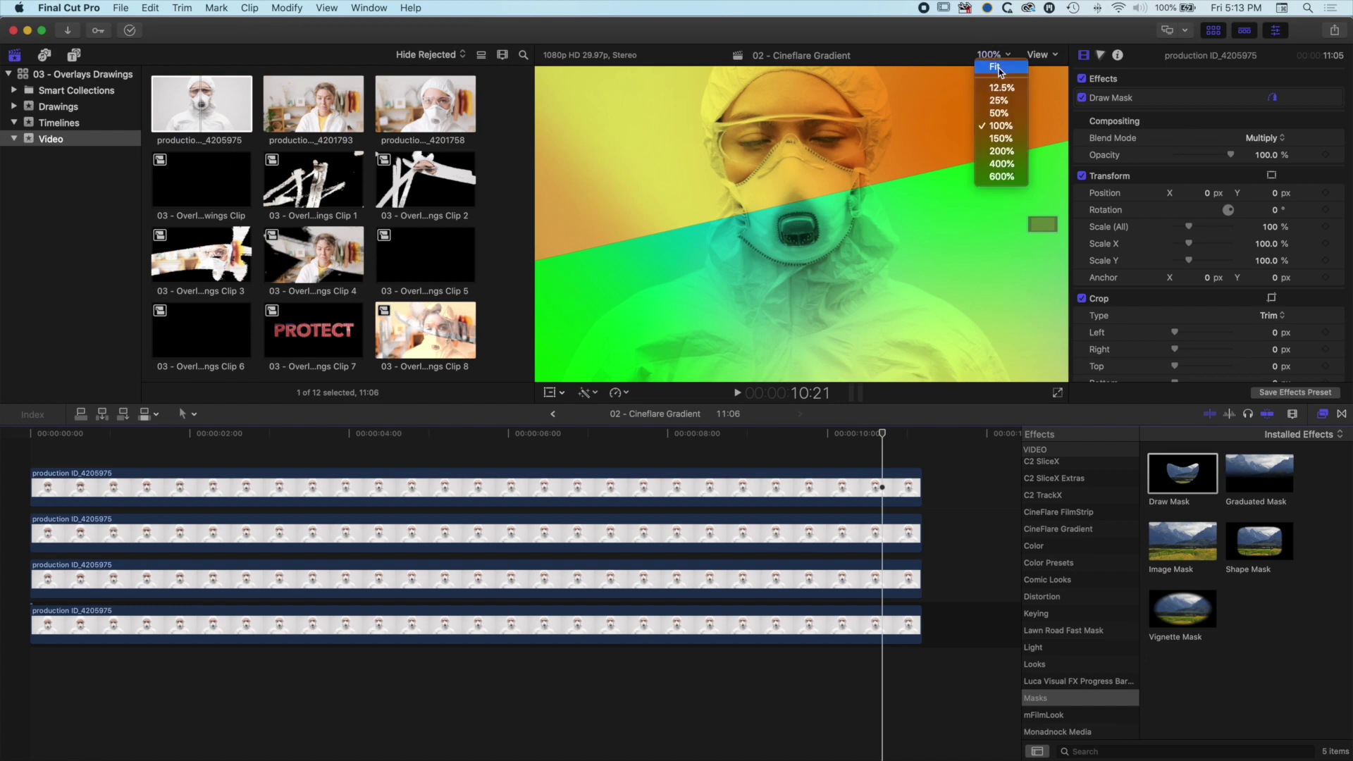
left_click(999, 68)
left_click(274, 434)
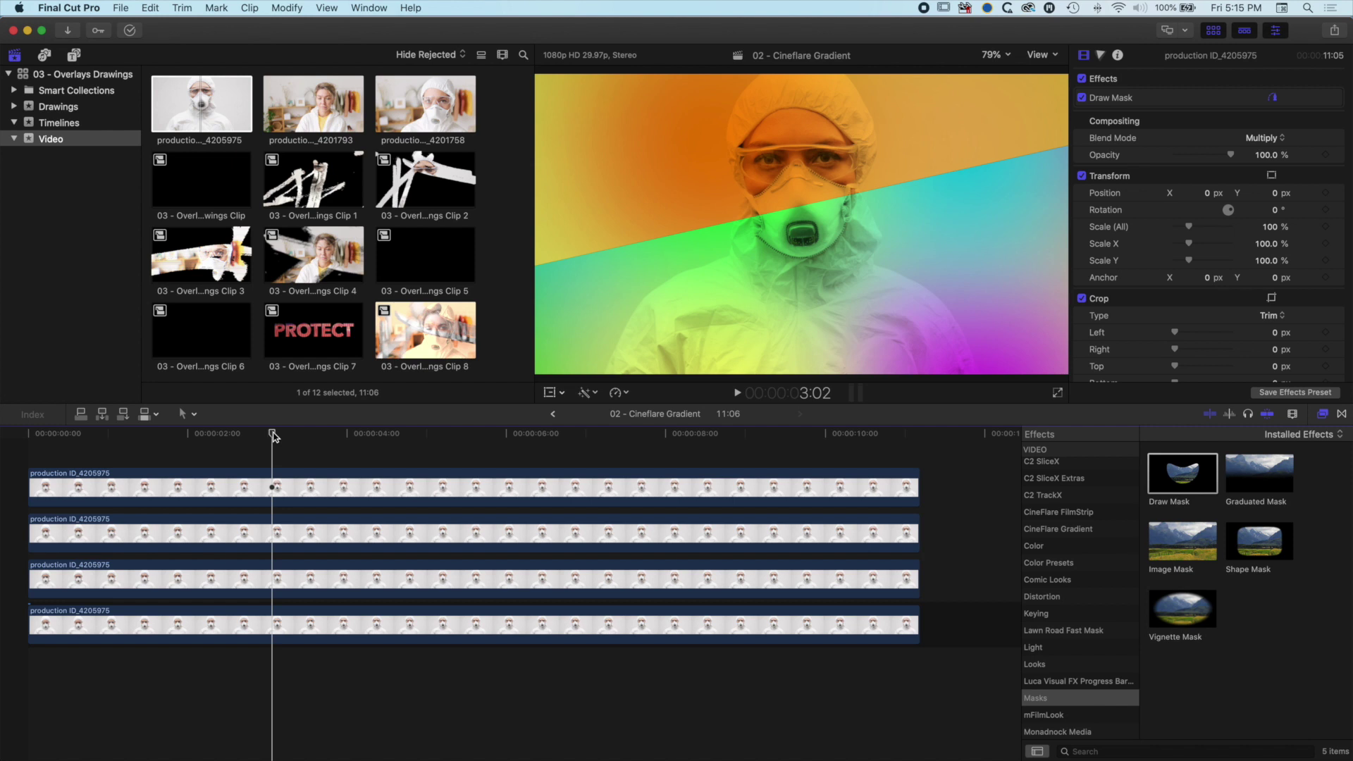
left_click(271, 485)
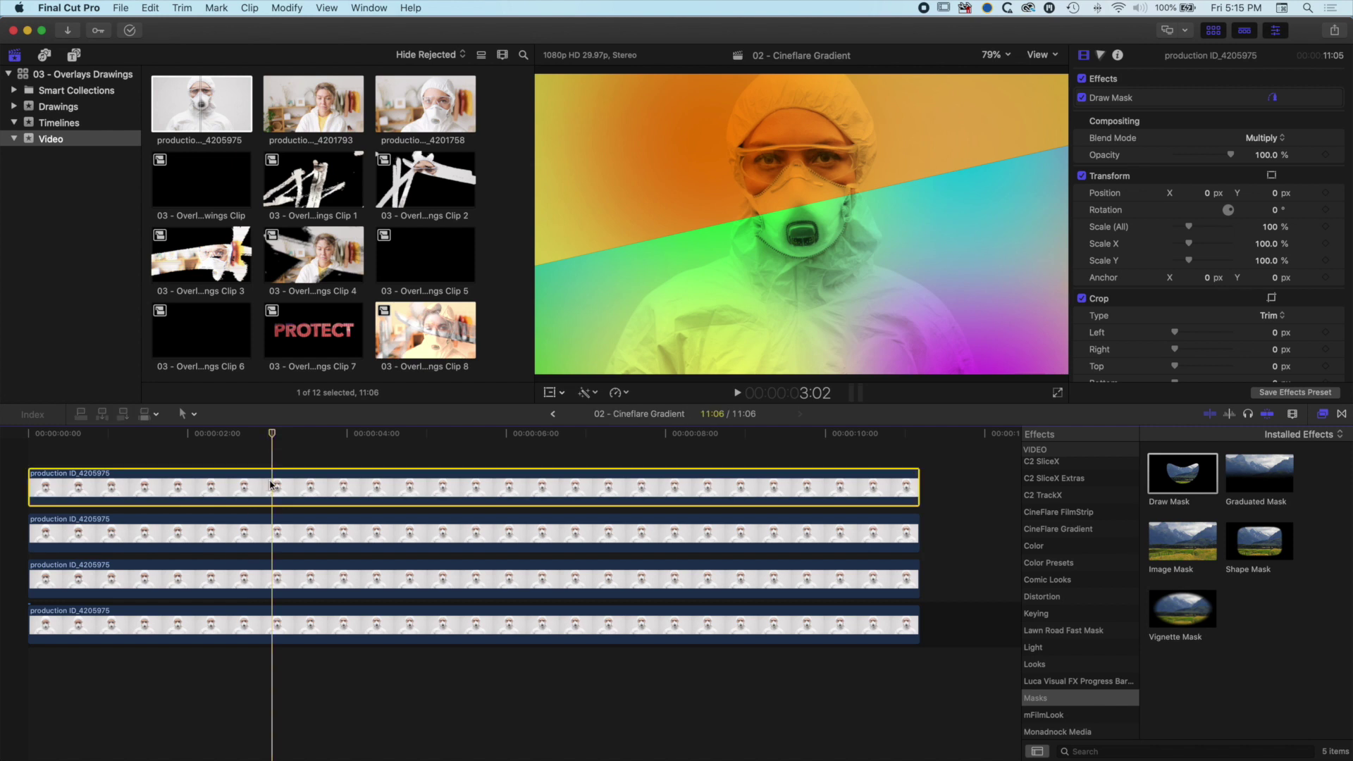
Step: Enable on-screen transform and try shifting the top clip right, then undo the move
left_click(549, 394)
left_click_drag(790, 250, 828, 250)
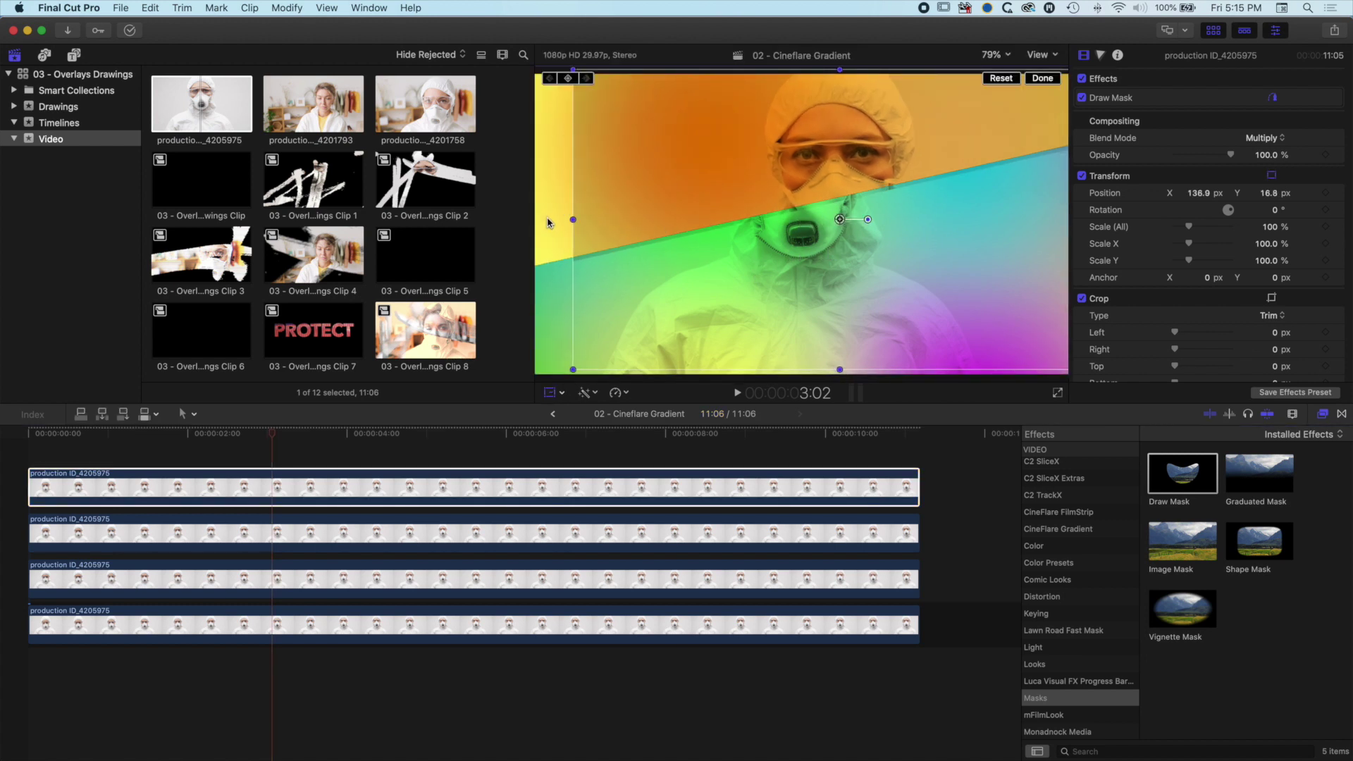
key("super+z")
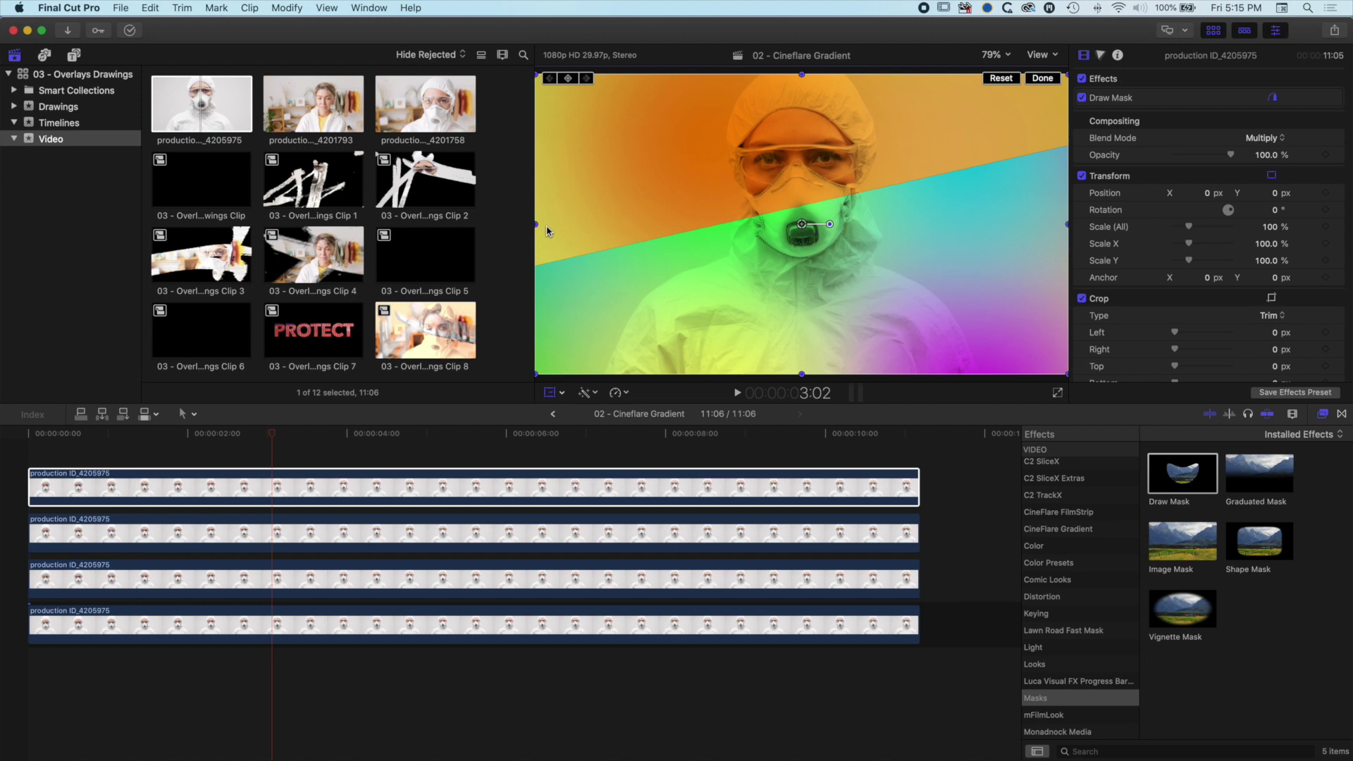
Step: Scale all four stacked gradient layers to 115% and nudge them down in frame
left_click_drag(265, 455, 301, 641)
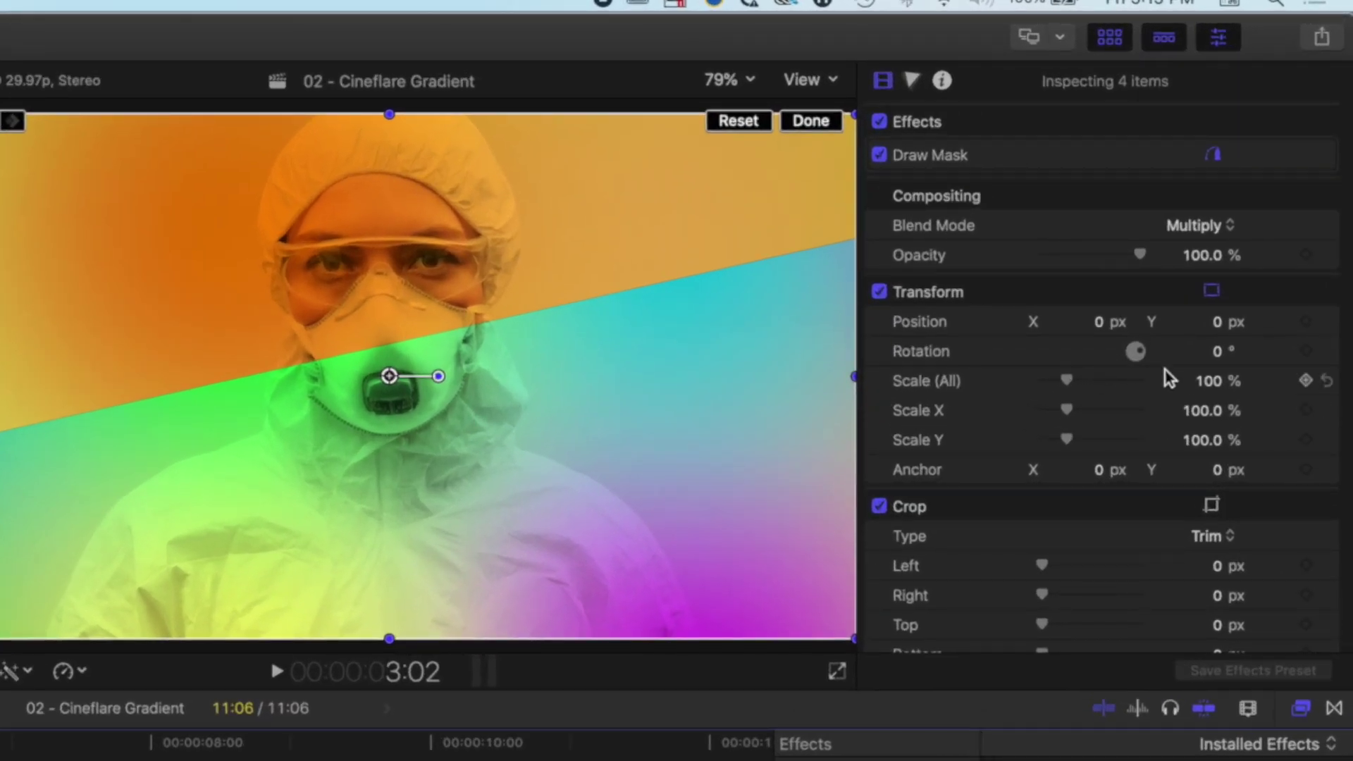
left_click(1212, 382)
type("125")
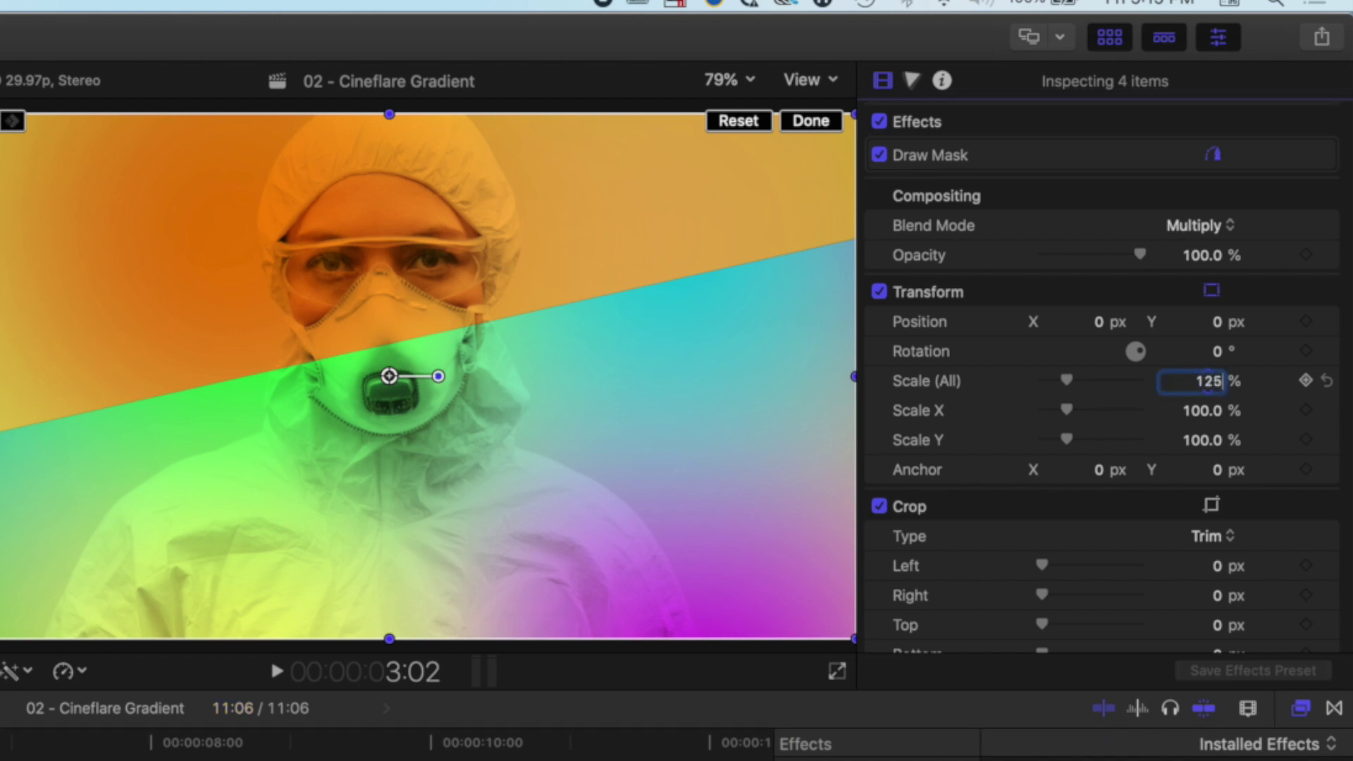
key("BackSpace")
key("BackSpace")
key("BackSpace")
type("115")
key("Tab")
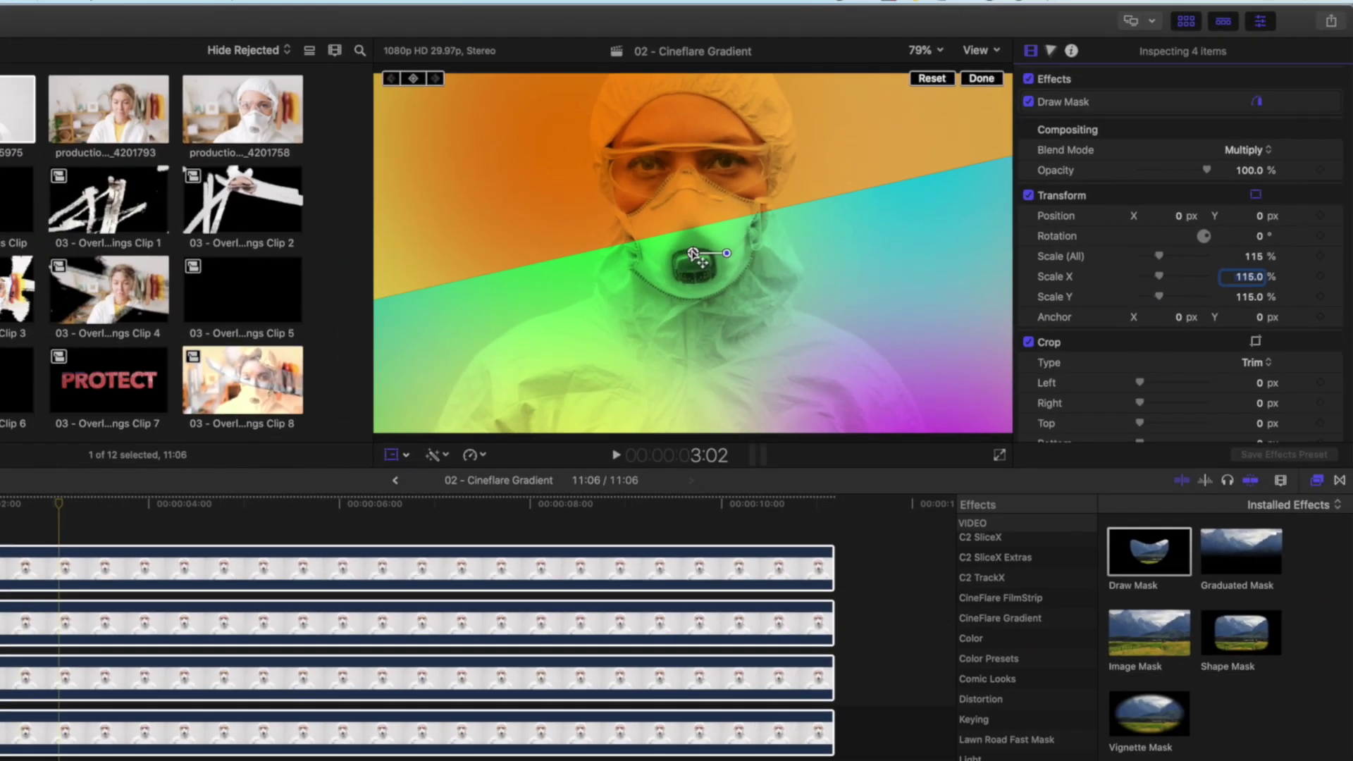
left_click_drag(401, 378, 387, 411)
left_click_drag(807, 250, 811, 237)
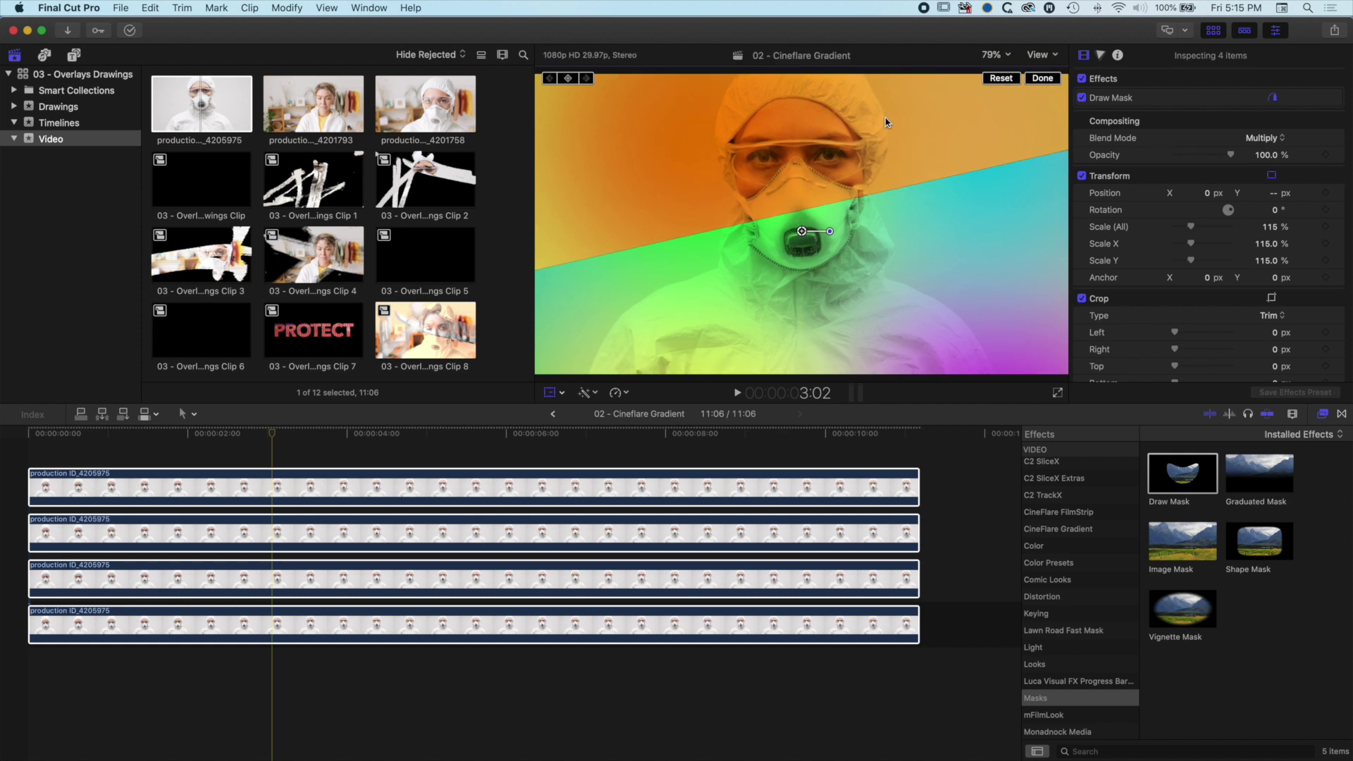
Step: At 2:12, add Position keyframes to the top two gradient layers
left_click(263, 434)
left_click(272, 456)
left_click(270, 488)
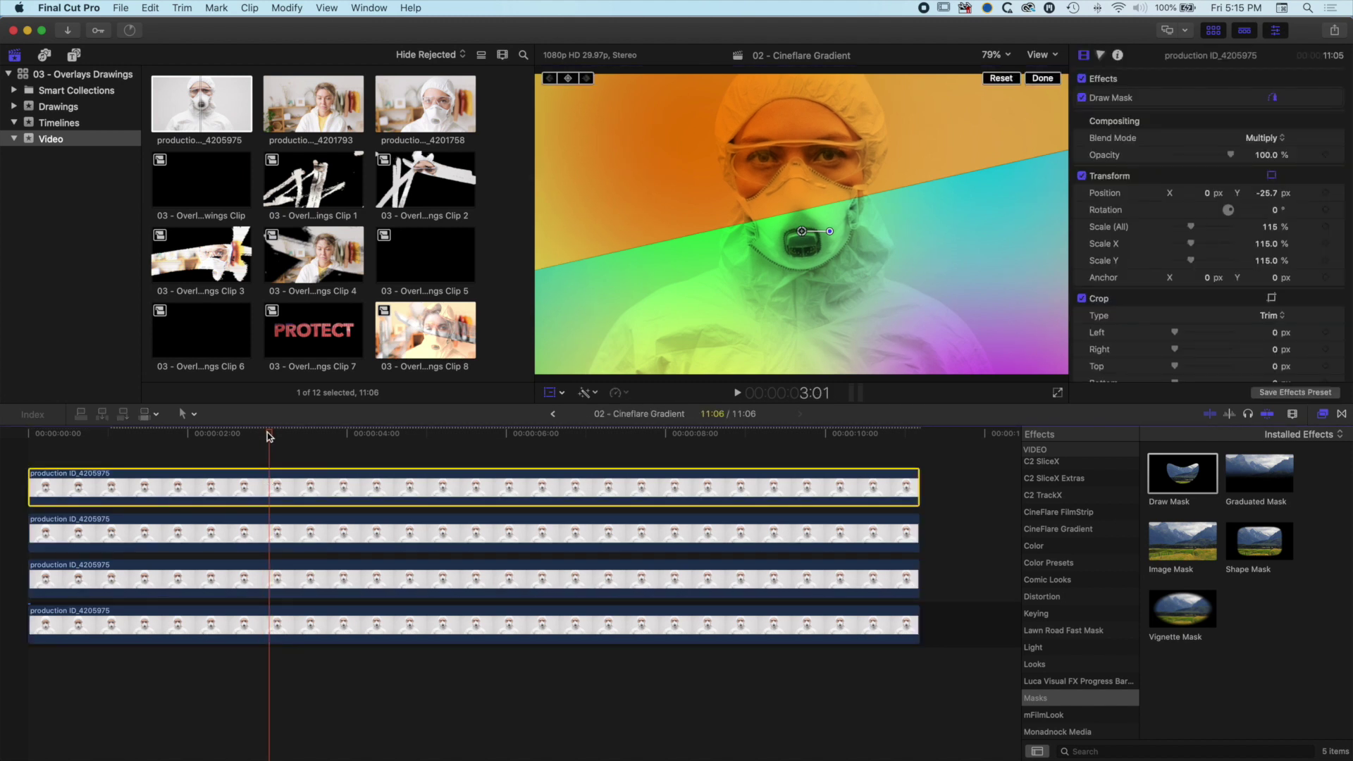
left_click(205, 431)
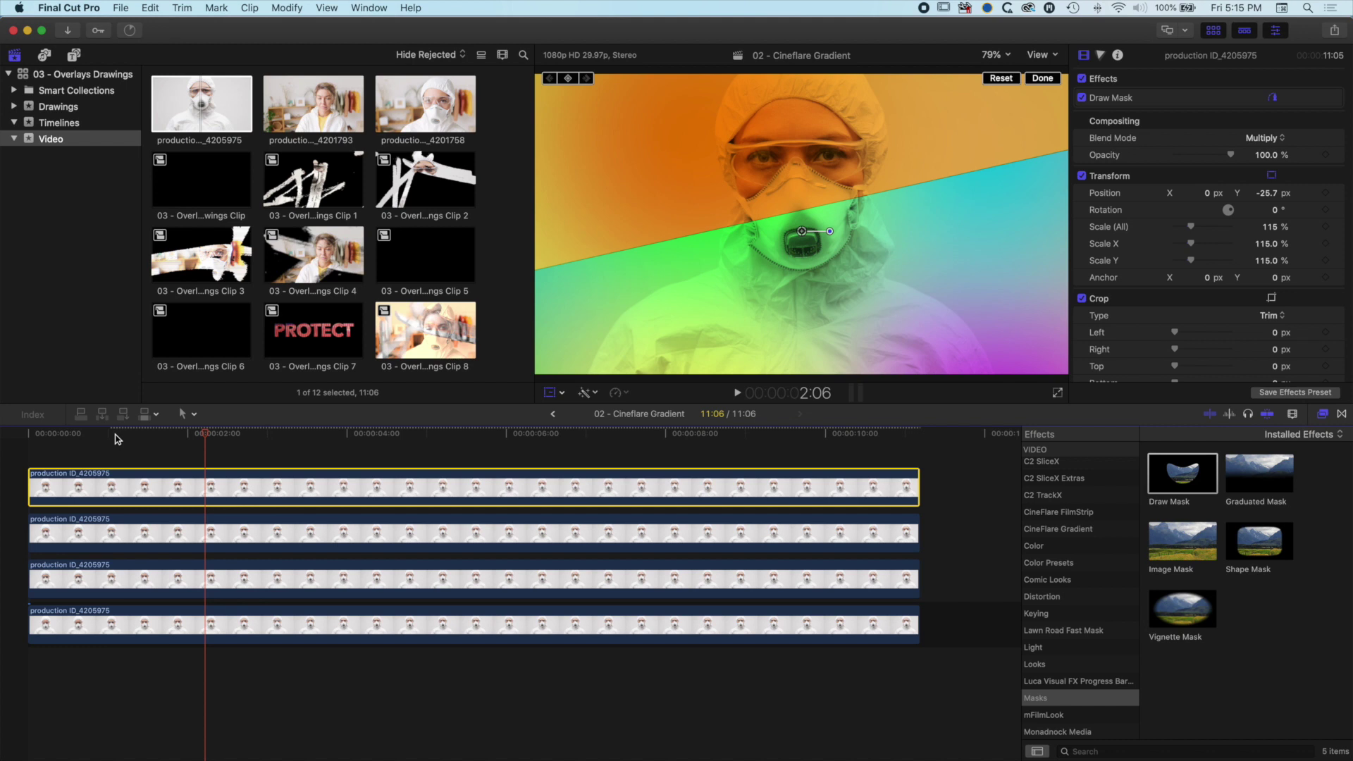
left_click(106, 433)
left_click(144, 435)
left_click_drag(147, 435, 221, 436)
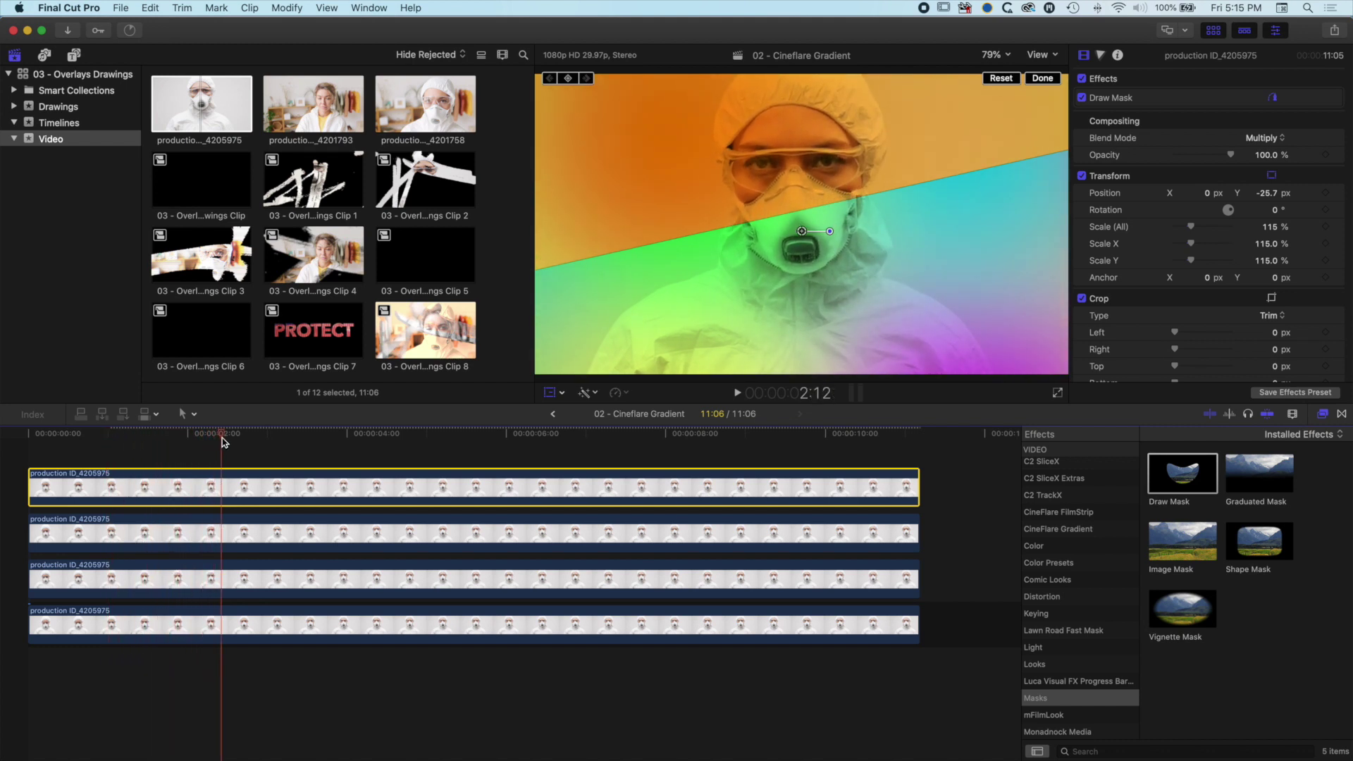
left_click(1326, 194)
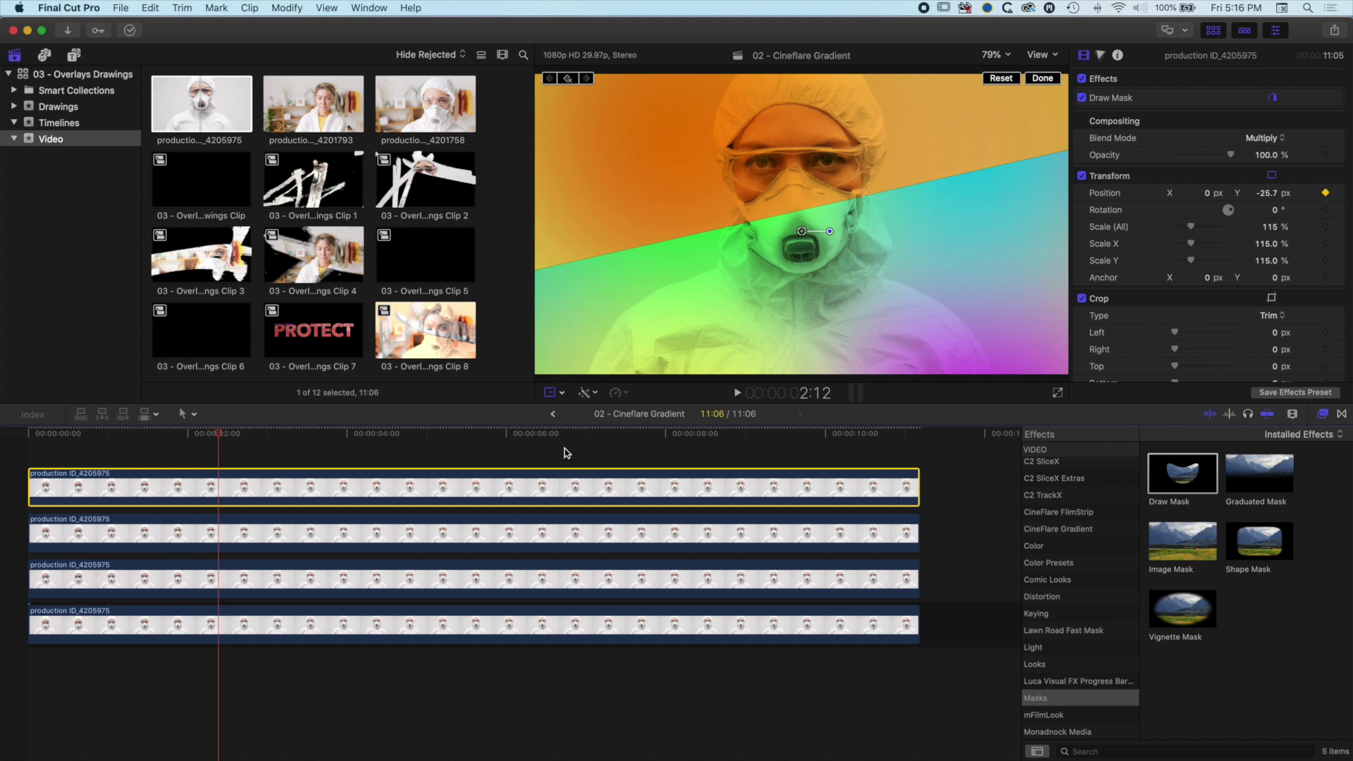
left_click(223, 536)
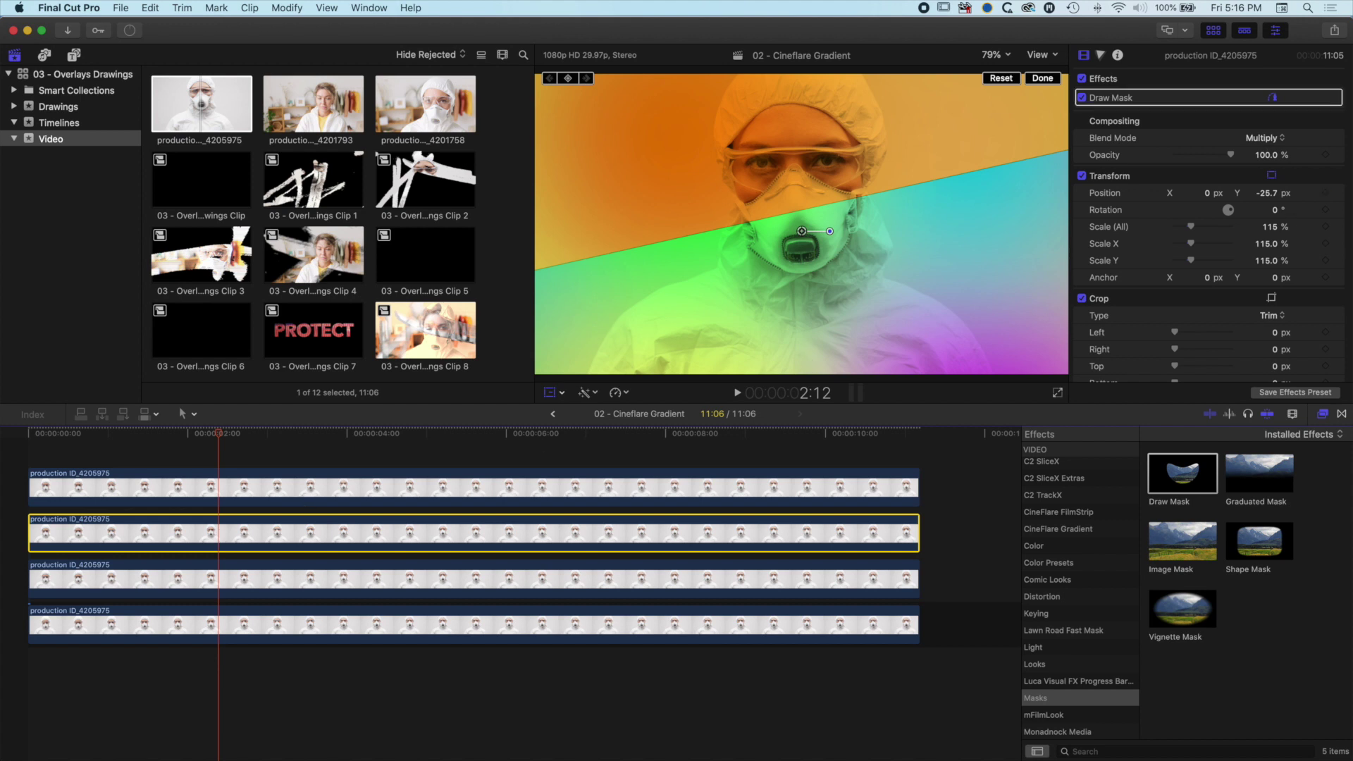
left_click(1325, 193)
Step: At 1:18, shift the second layer right and the top layer left
left_click_drag(218, 435, 158, 438)
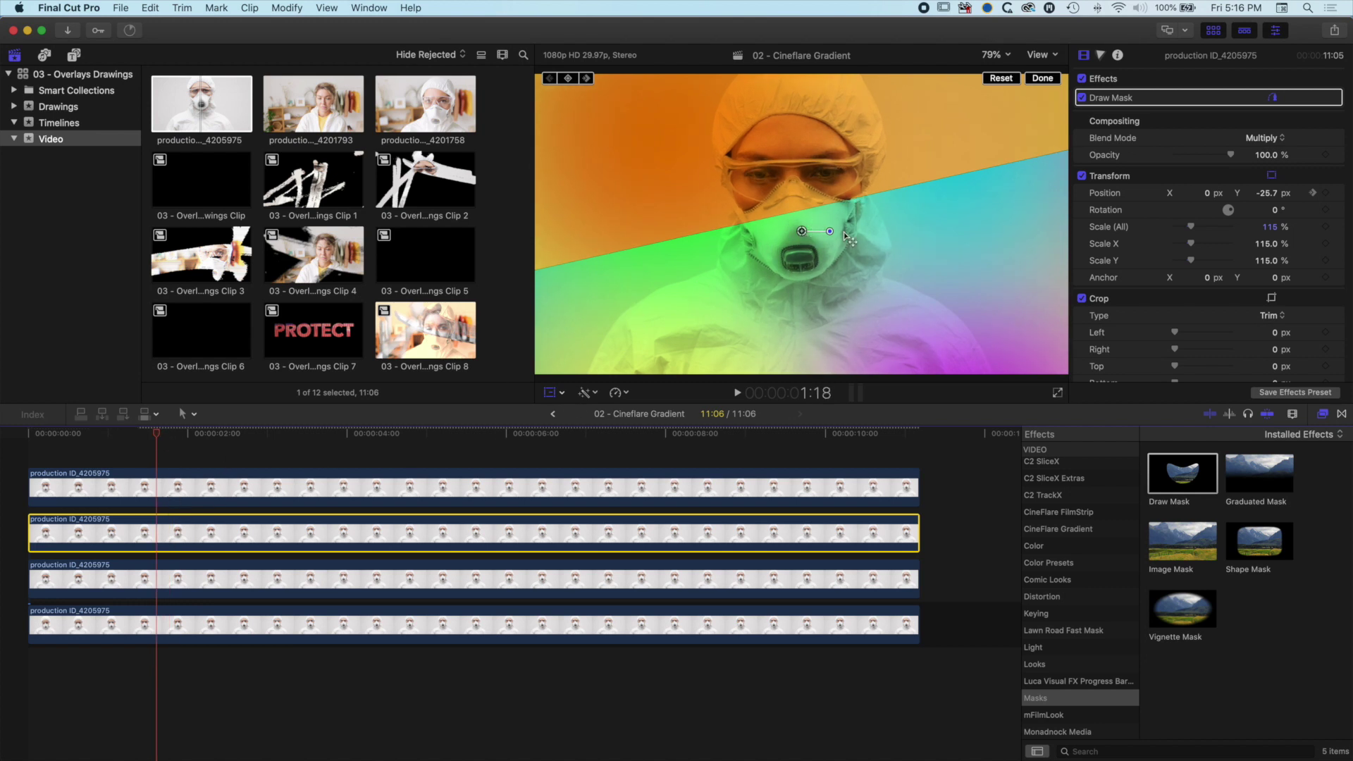
left_click_drag(802, 231, 831, 224)
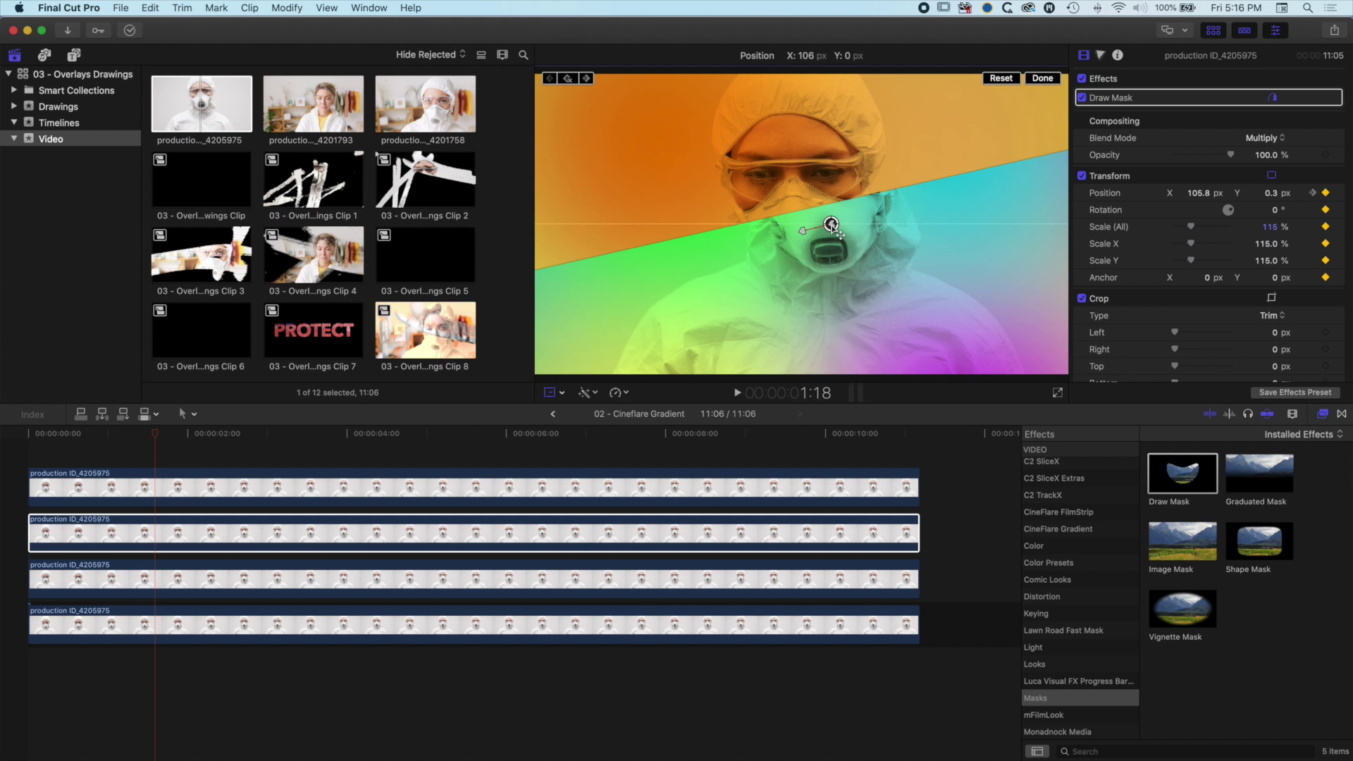
left_click_drag(831, 224, 831, 224)
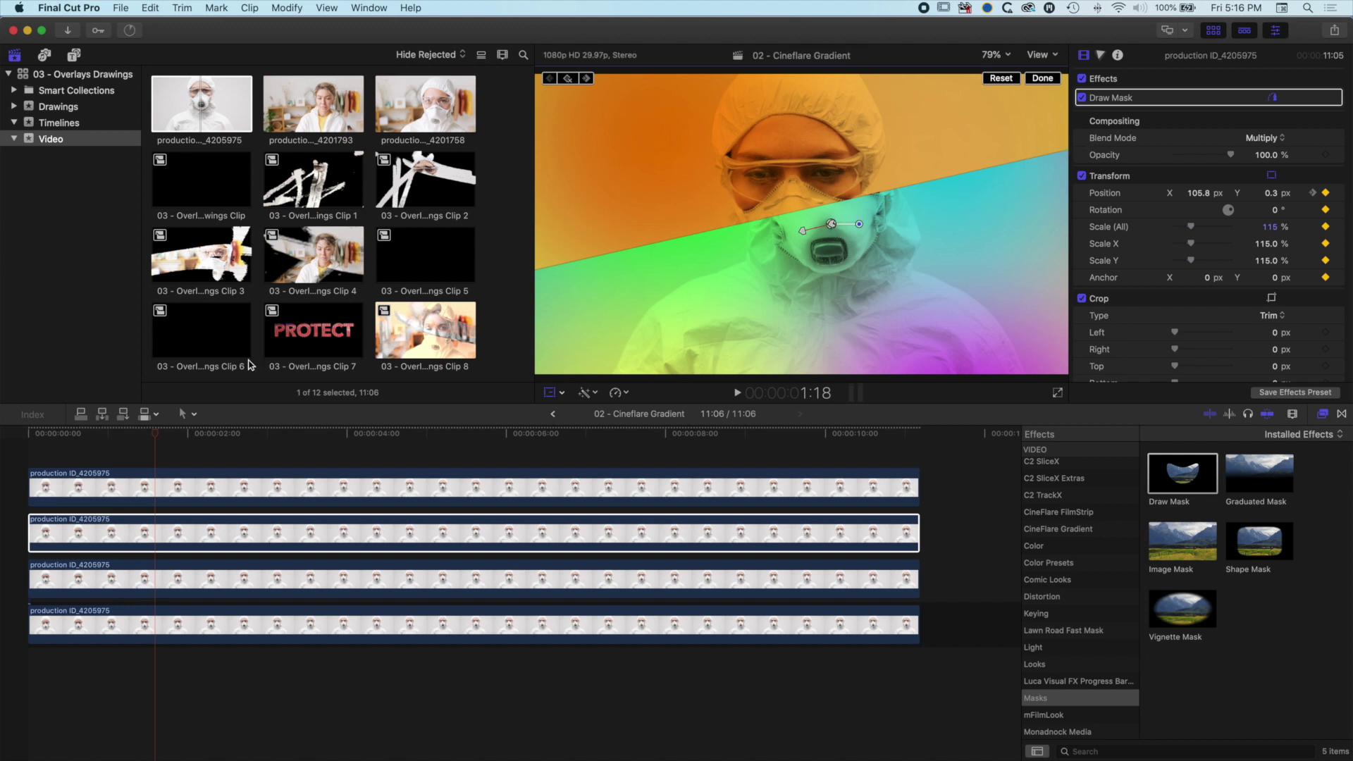
left_click(157, 476)
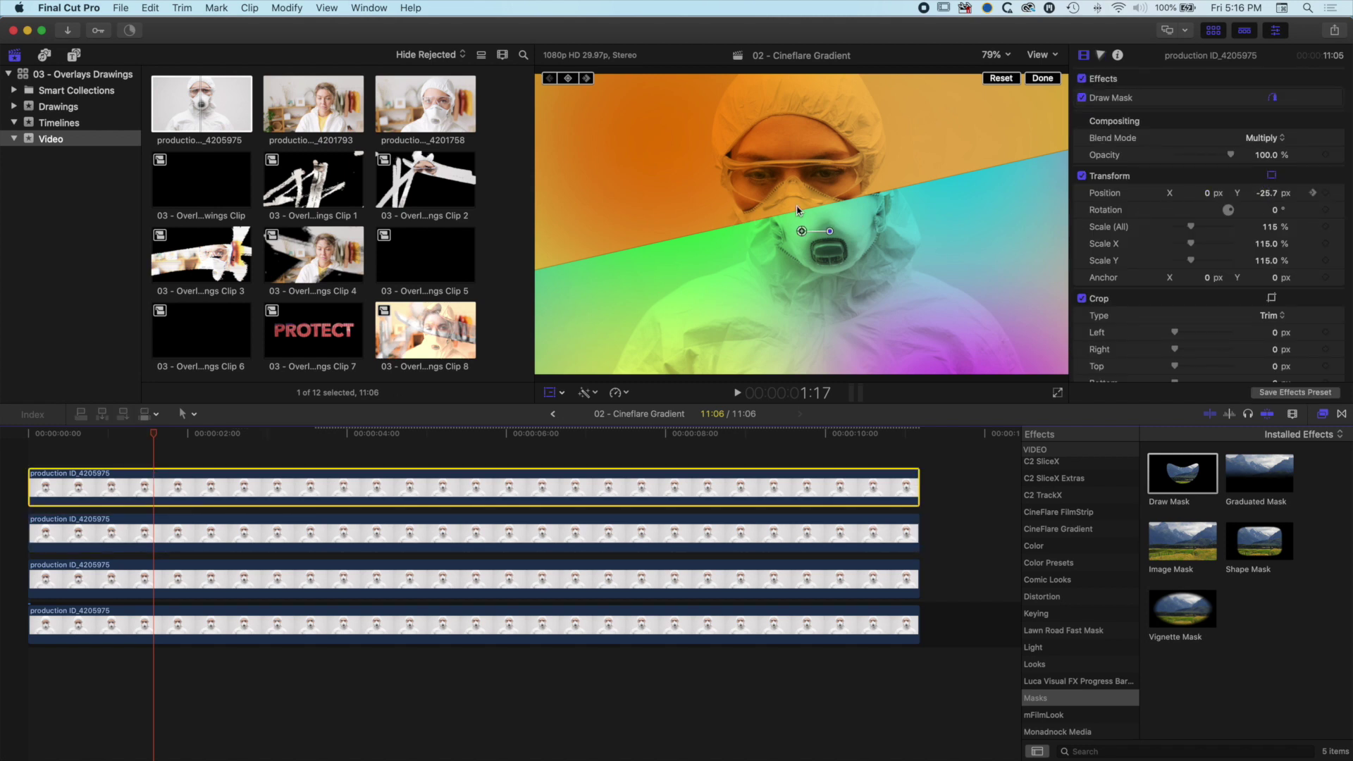
left_click_drag(801, 231, 764, 238)
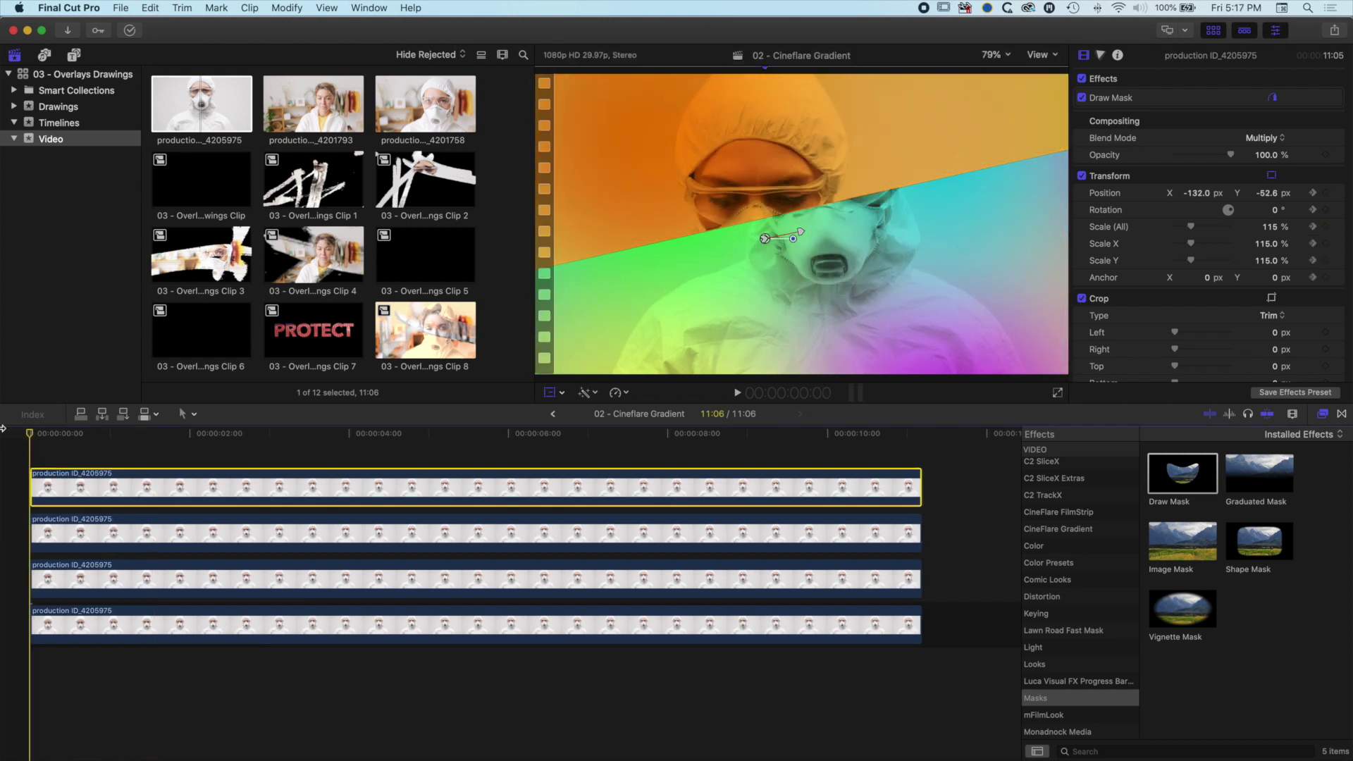
key("space")
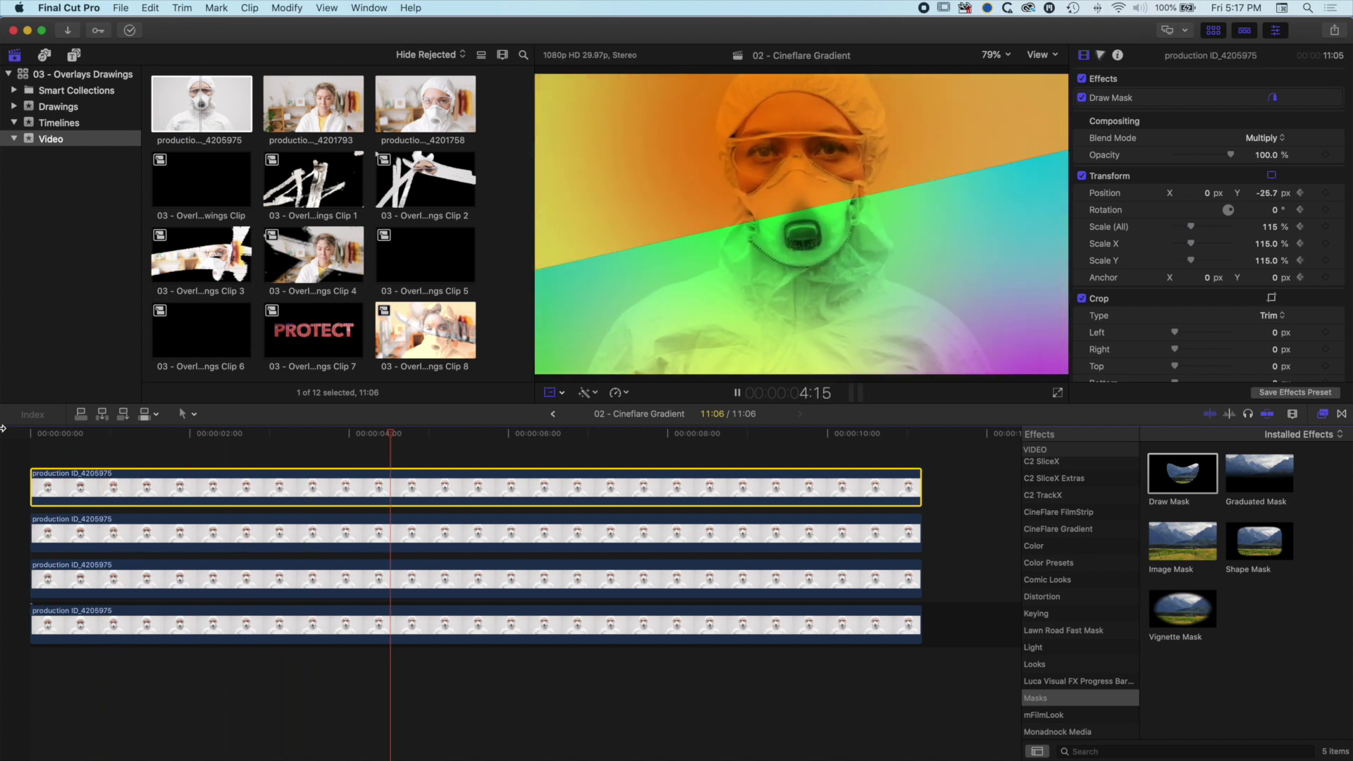
key("space")
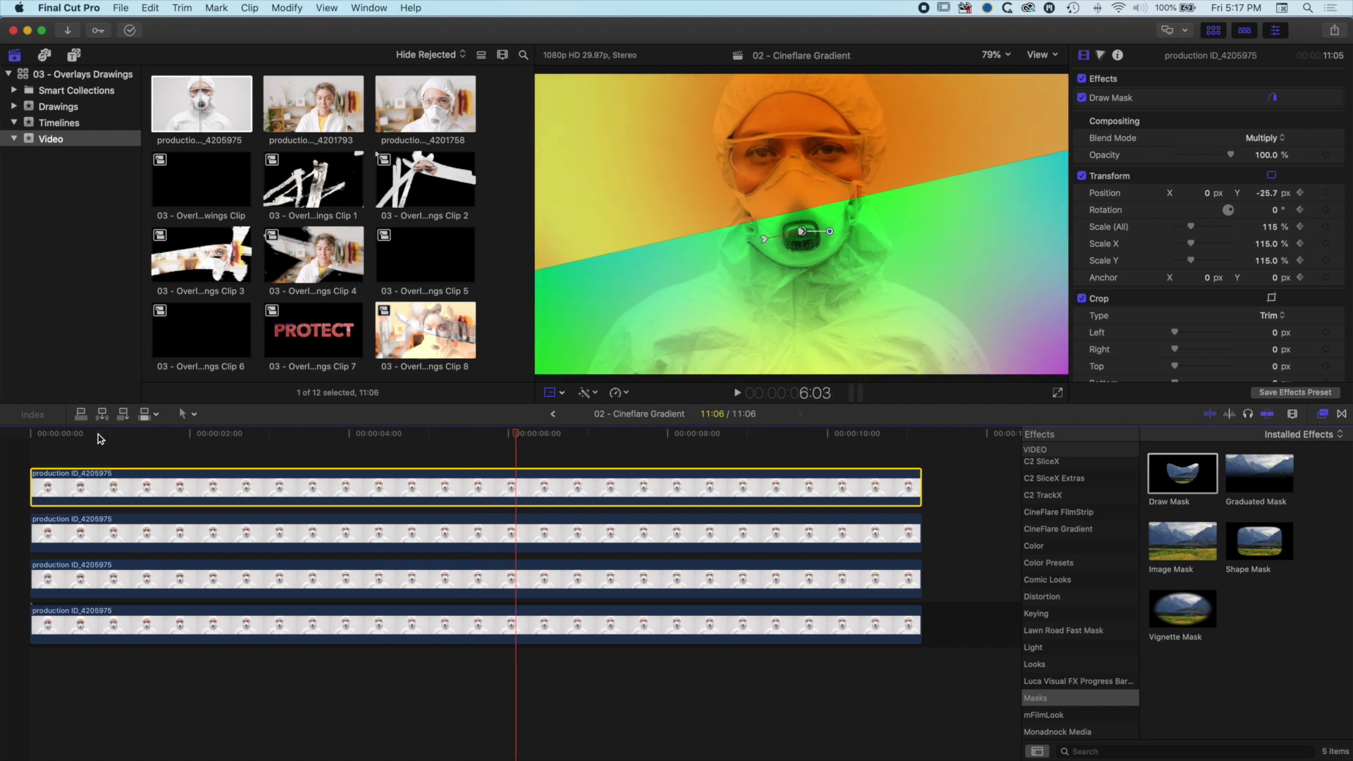
left_click(14, 431)
key("space")
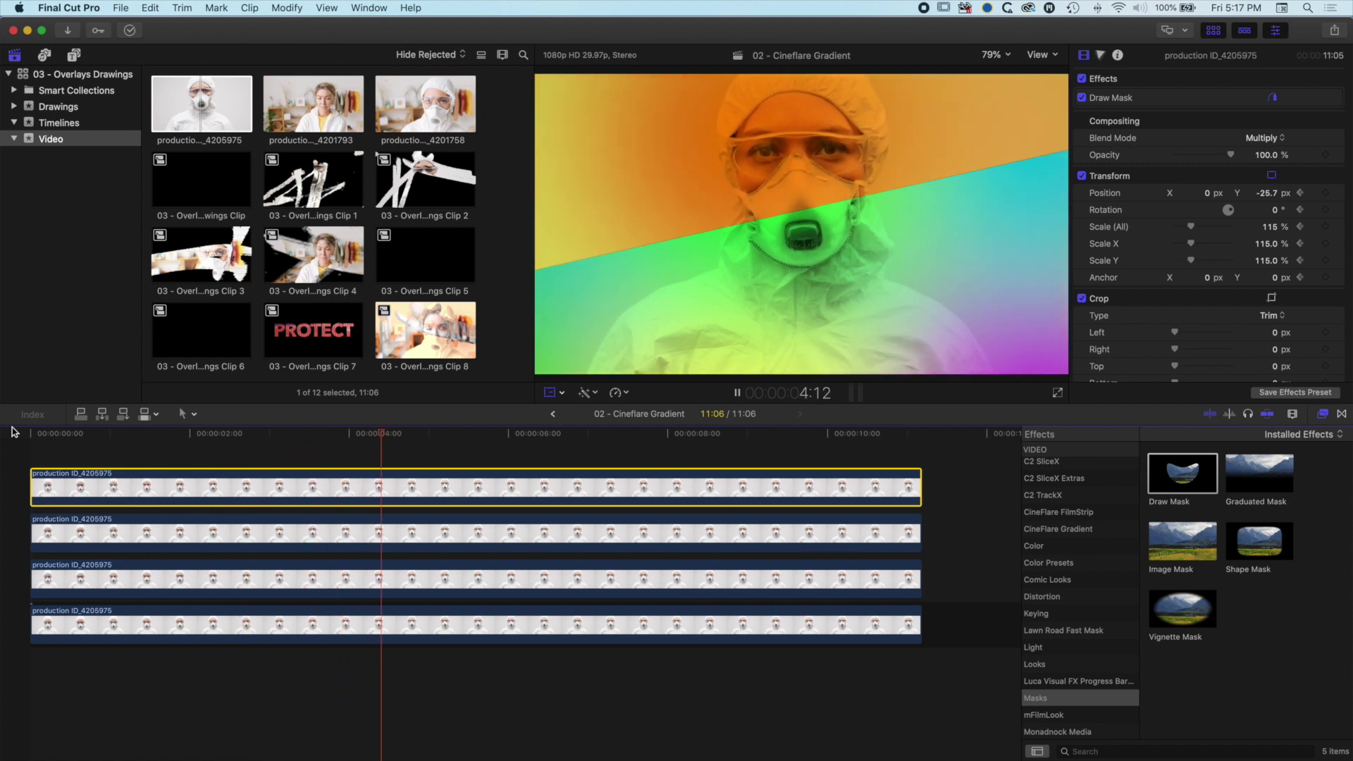
key("space")
left_click_drag(286, 433, 16, 438)
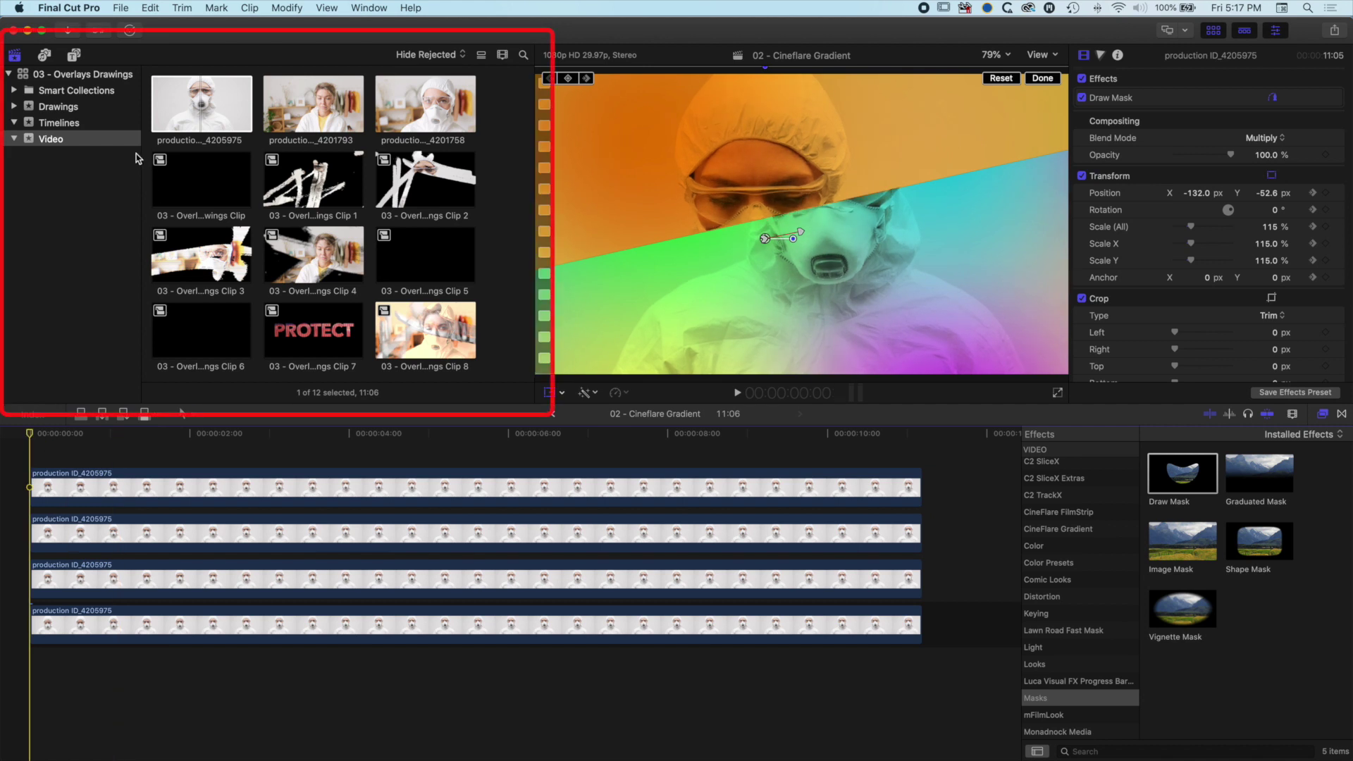
Step: Place a Ripple Tools Complete Adjustment Layer above the clips and extend it to 11:06
left_click(74, 55)
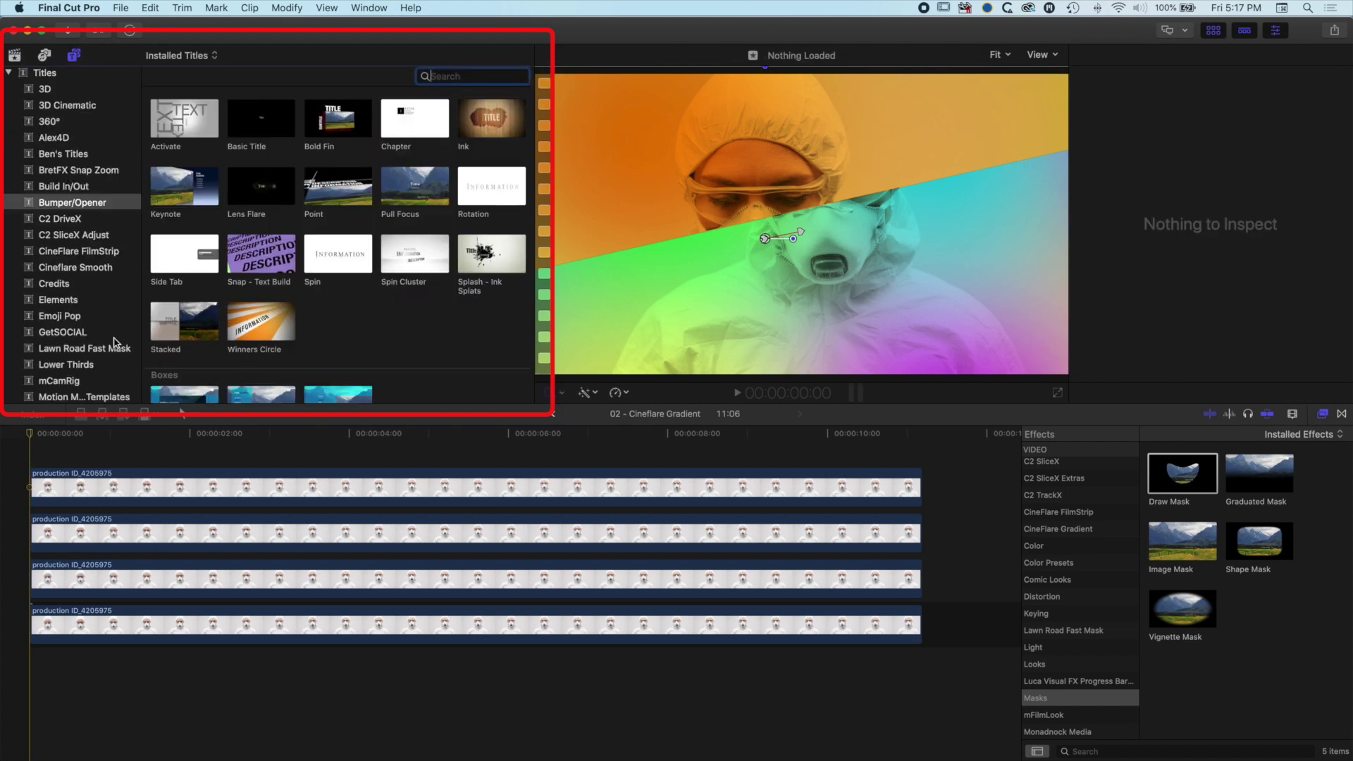
scroll(77, 268, "down", 5)
scroll(78, 268, "down", 2)
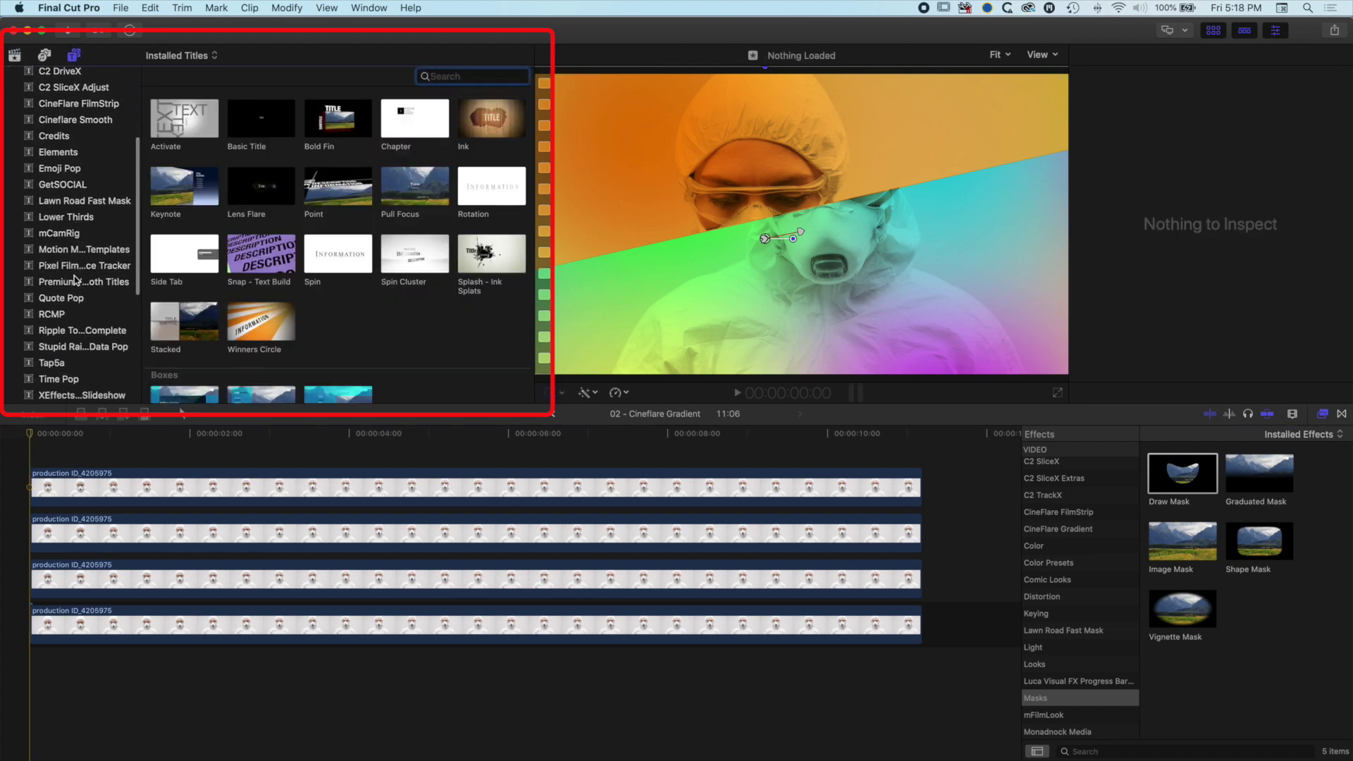
left_click(83, 330)
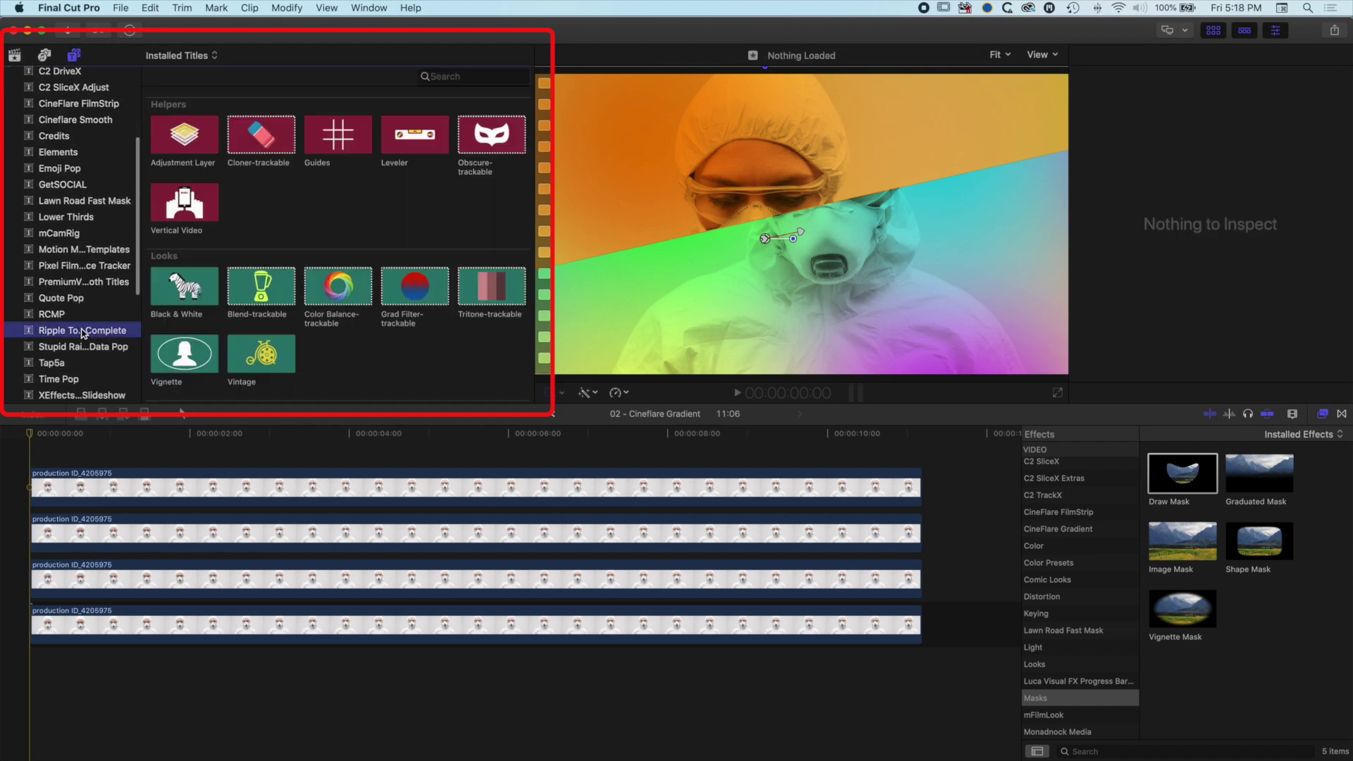
left_click(185, 143)
left_click_drag(185, 143, 42, 454)
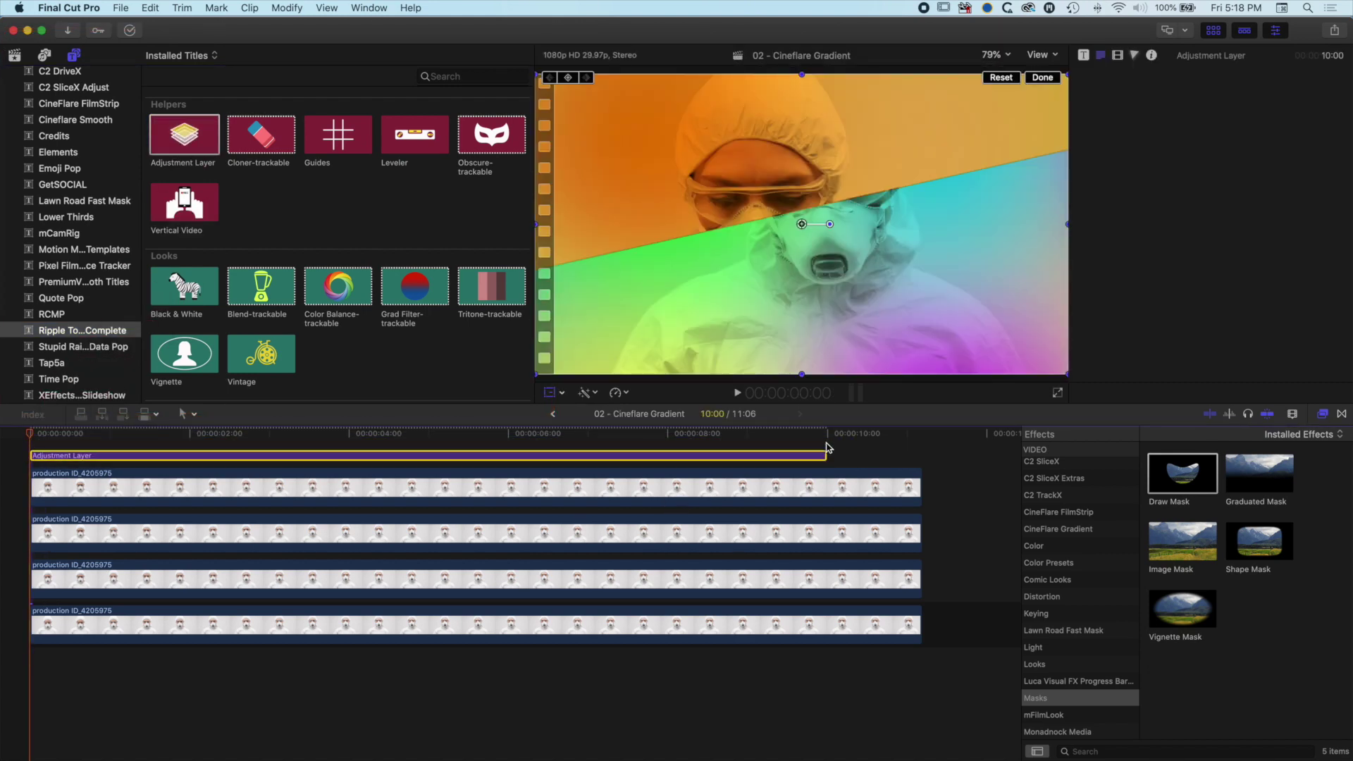
left_click_drag(822, 453, 921, 454)
Step: Apply the Stylize > Handheld effect to the adjustment layer
scroll(1078, 599, "down", 5)
left_click(1067, 655)
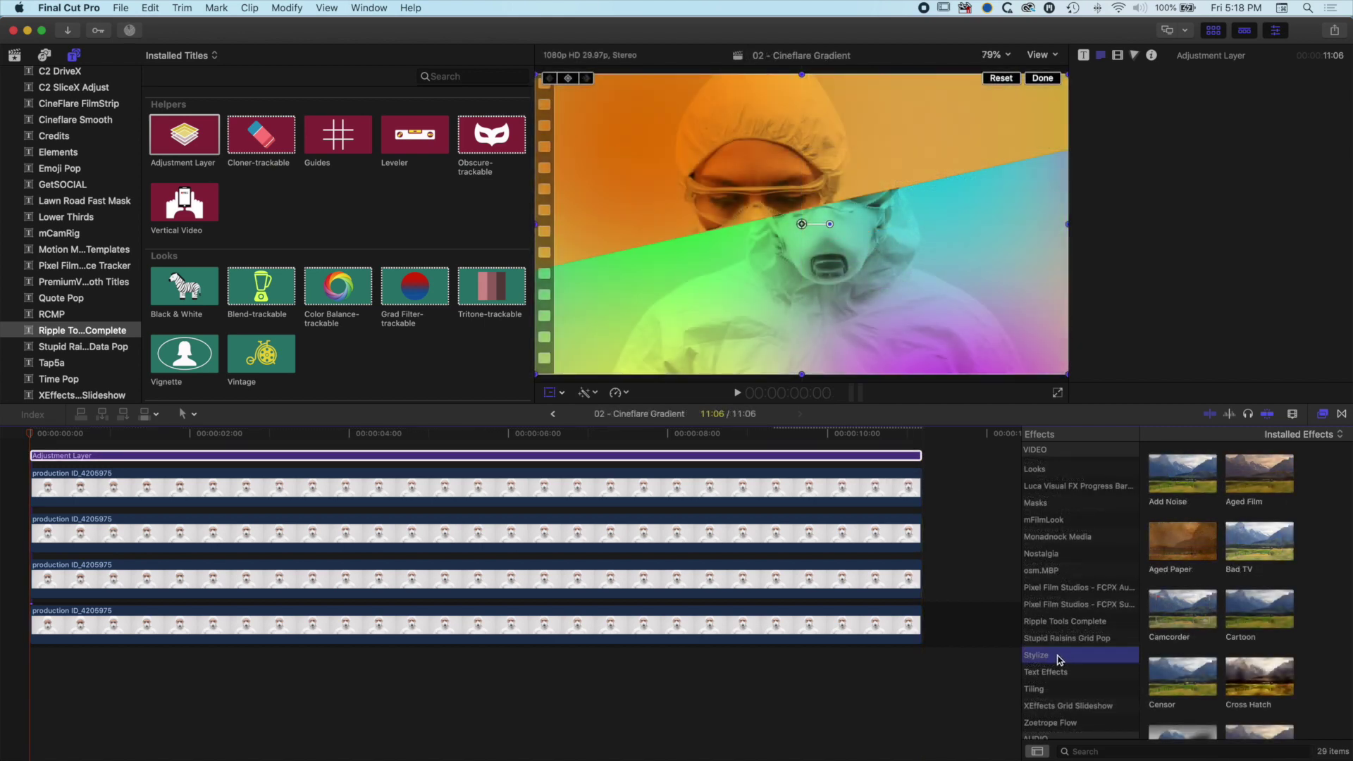
scroll(1262, 655, "down", 5)
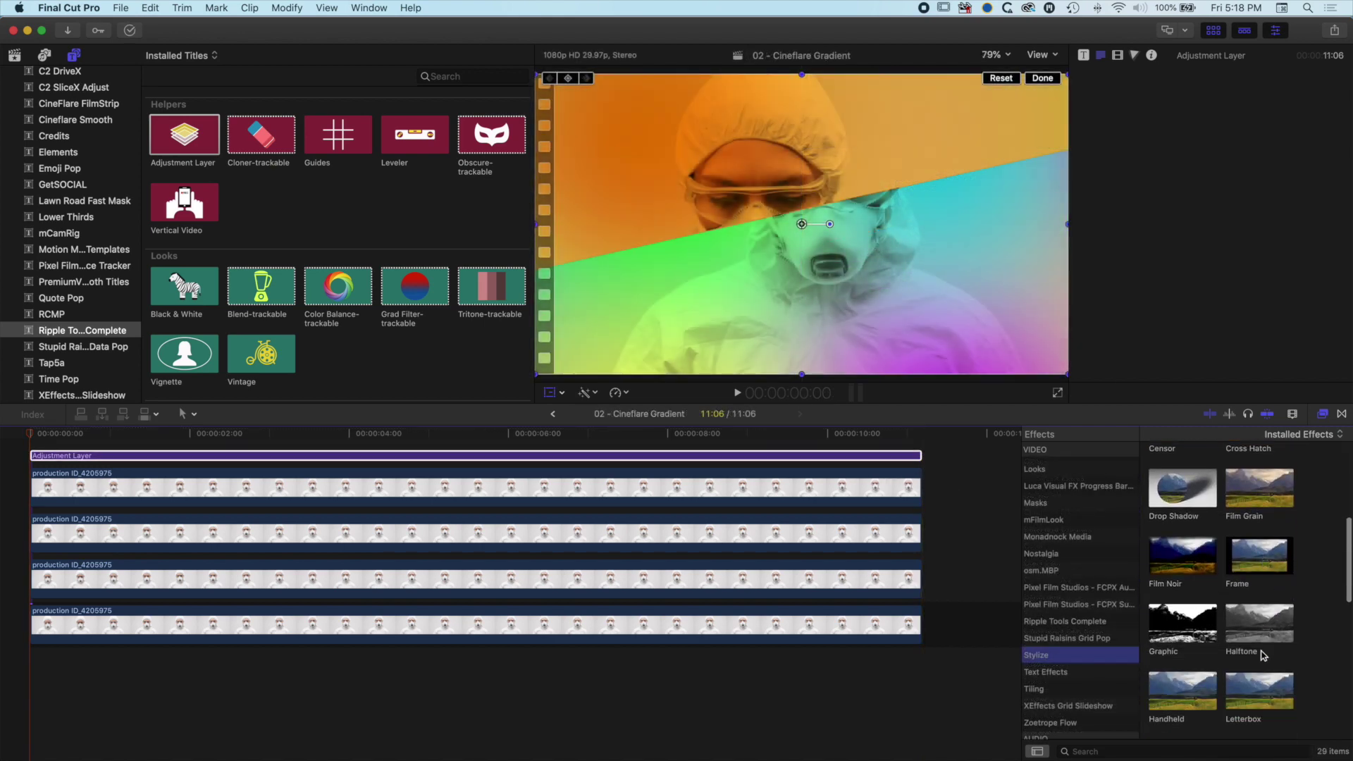
scroll(1259, 651, "down", 1)
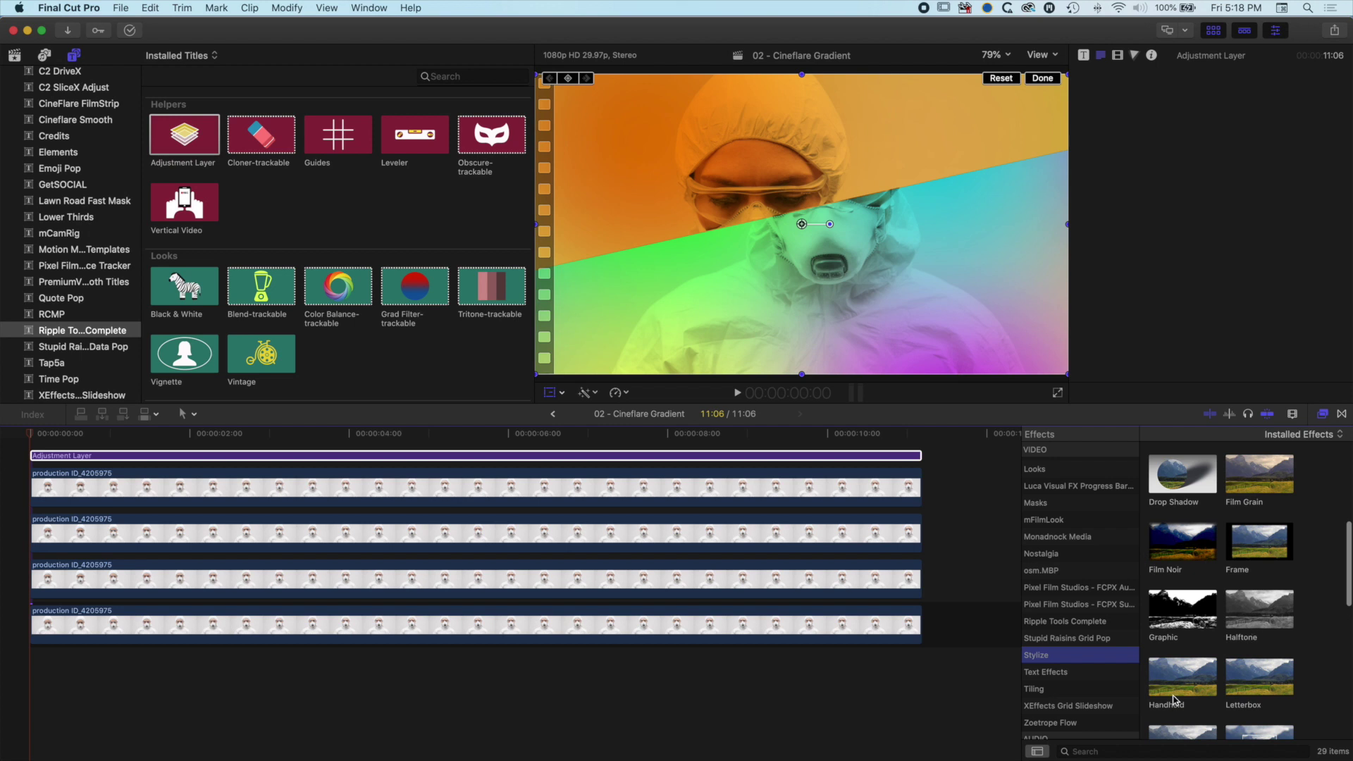
left_click_drag(1174, 687, 617, 459)
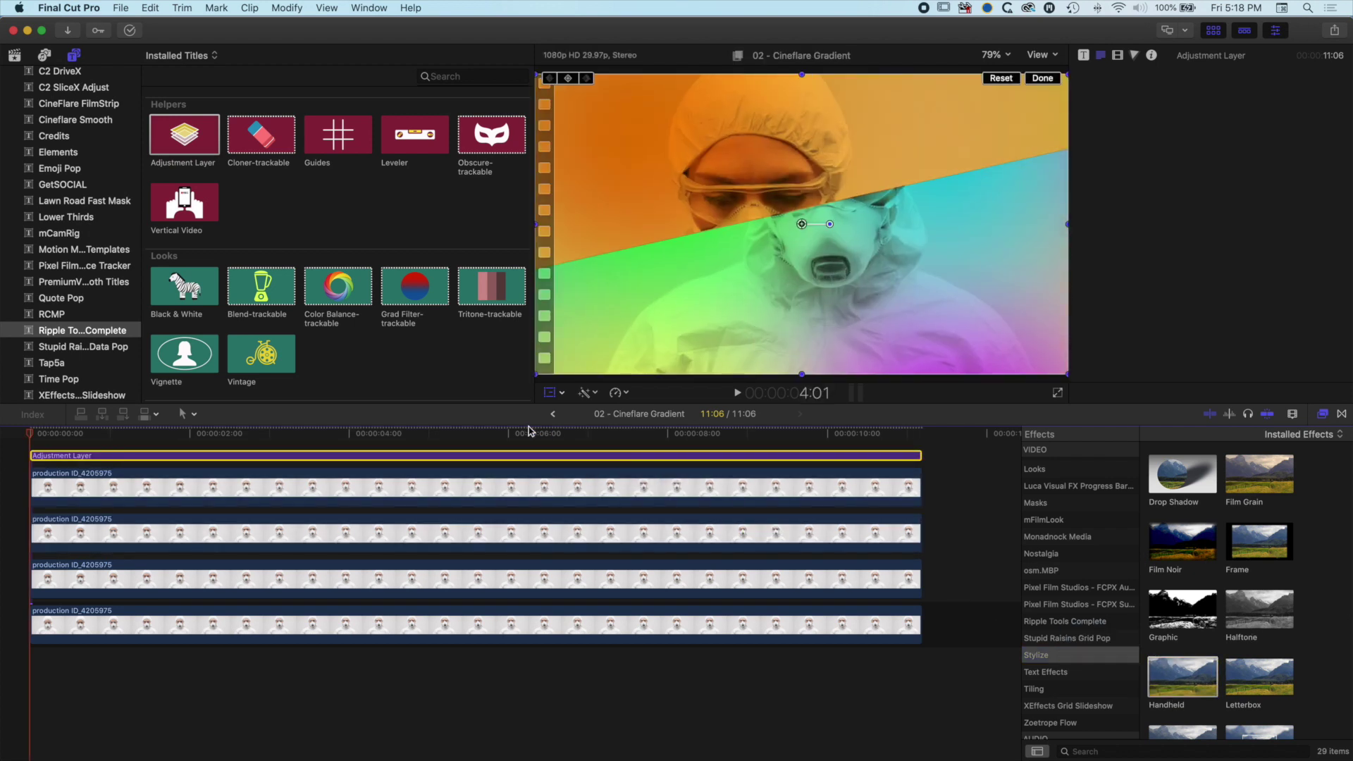
key("space")
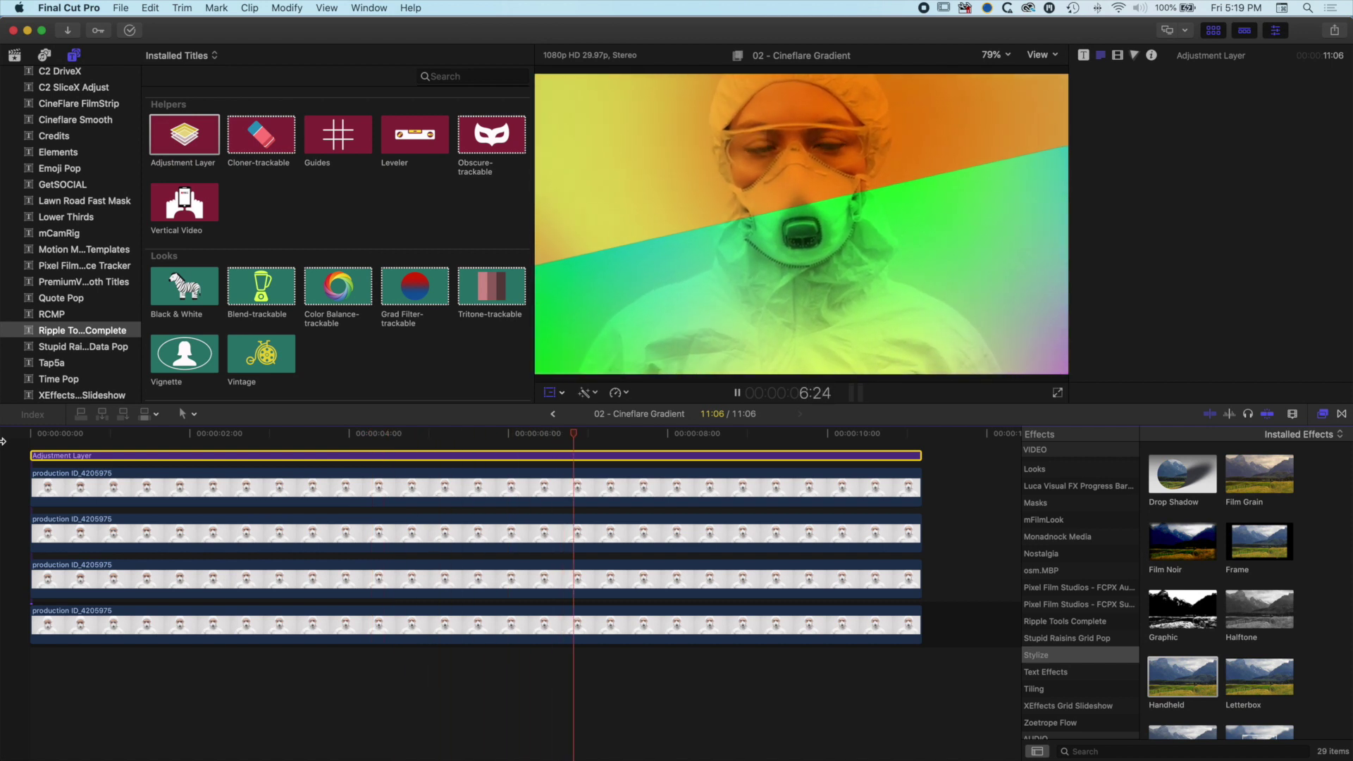
left_click(550, 393)
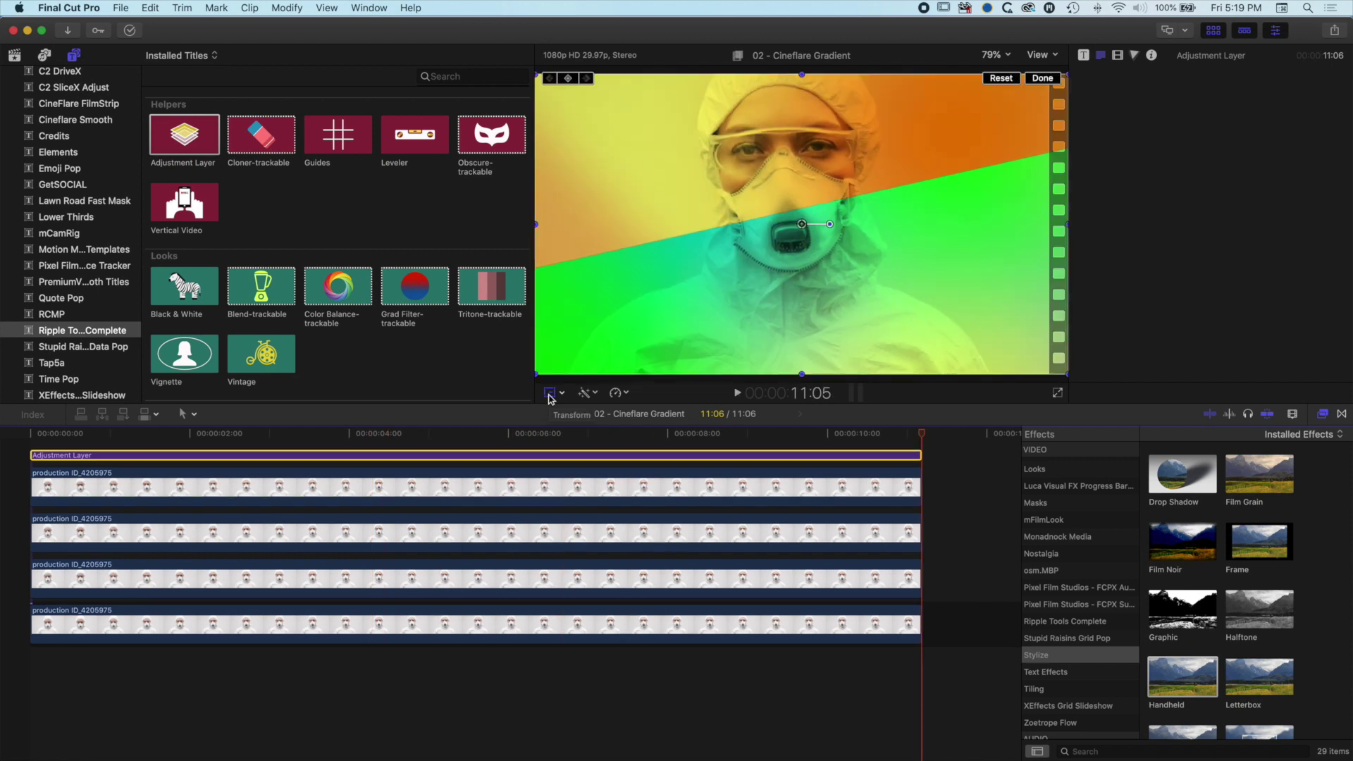